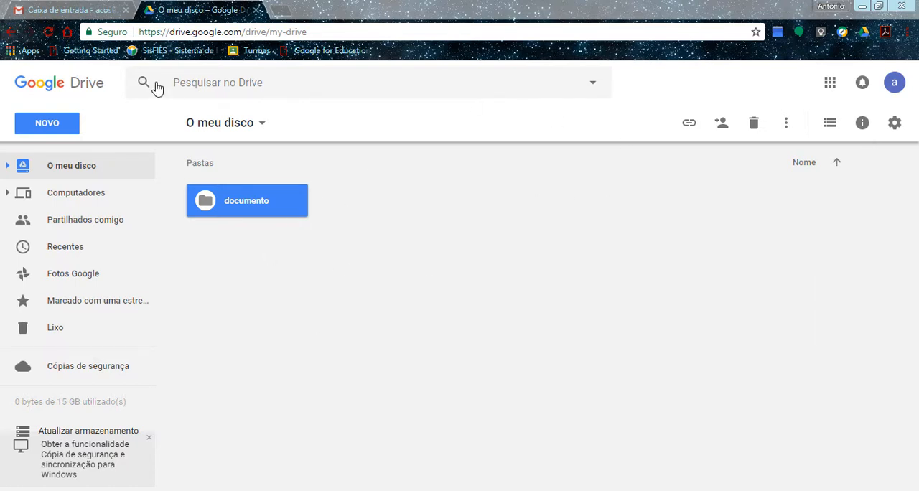
# Create a new folder named "Formularios" in My Drive.
pyautogui.click(50, 123)
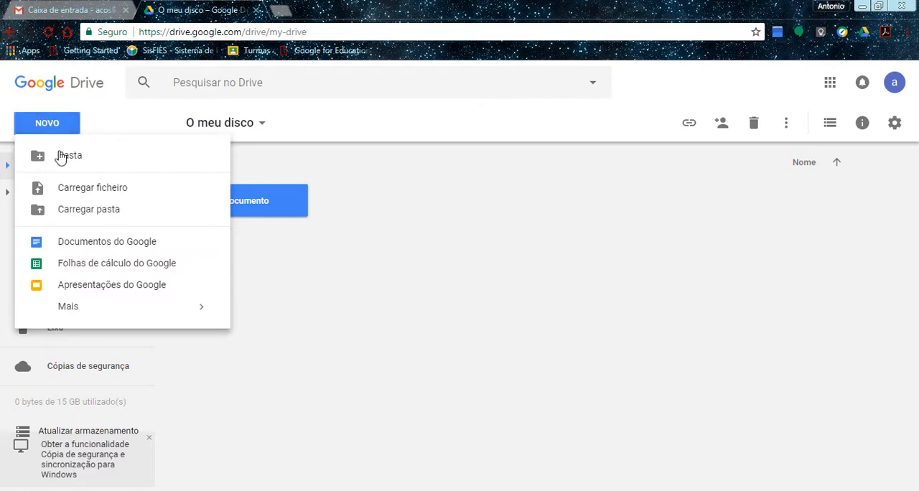
pyautogui.click(63, 156)
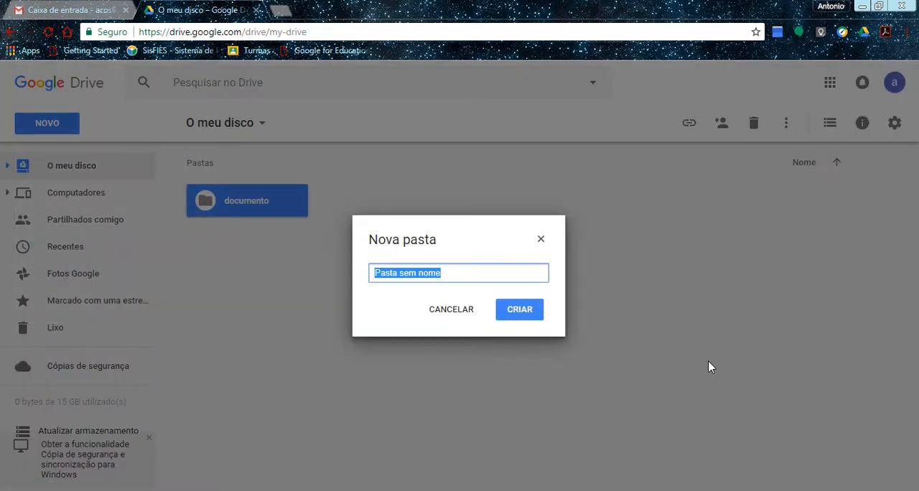
pyautogui.write('Fo')
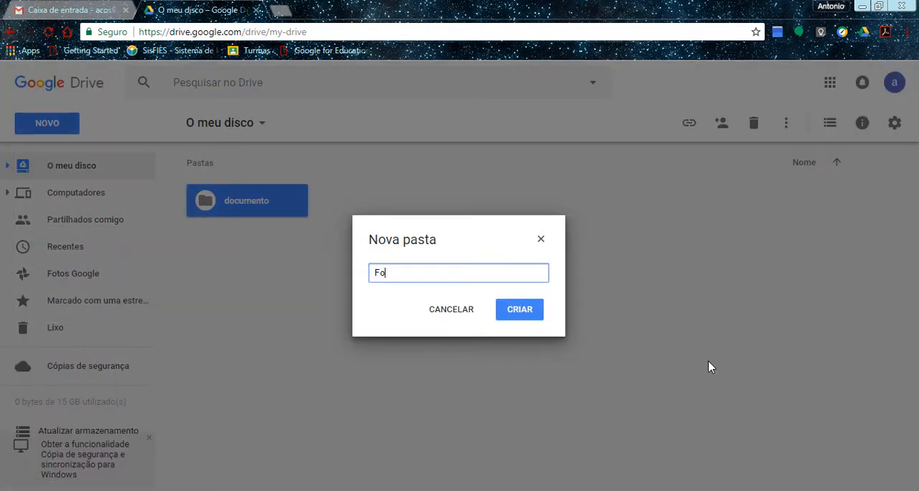
pyautogui.write('rmulários')
pyautogui.press('Return')
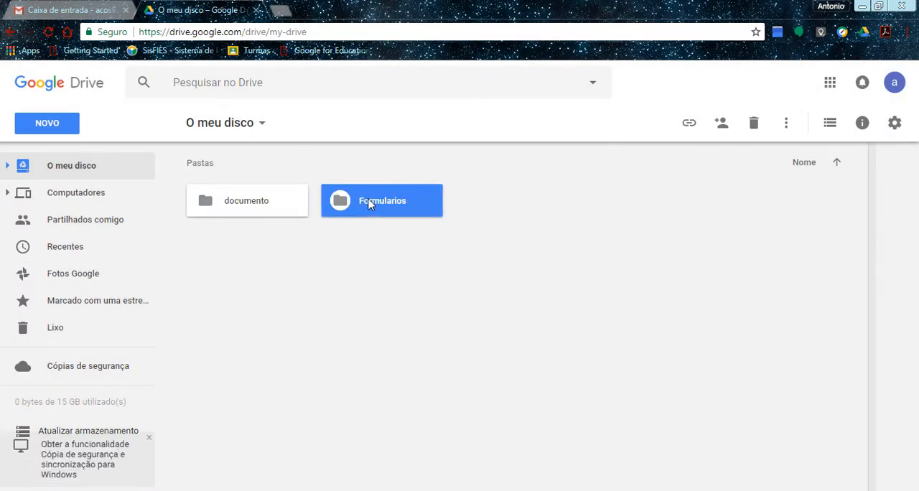
# Open the Formularios folder and create a blank Google Form inside it.
pyautogui.doubleClick(368, 204)
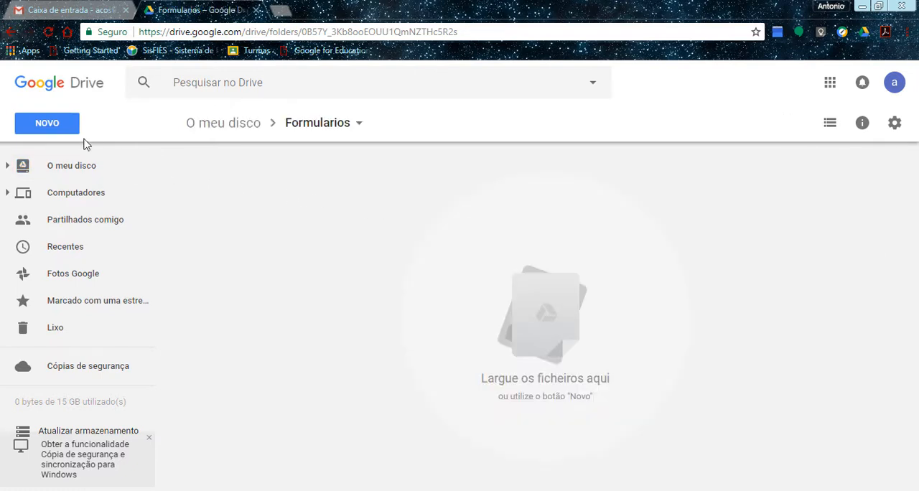
pyautogui.click(50, 122)
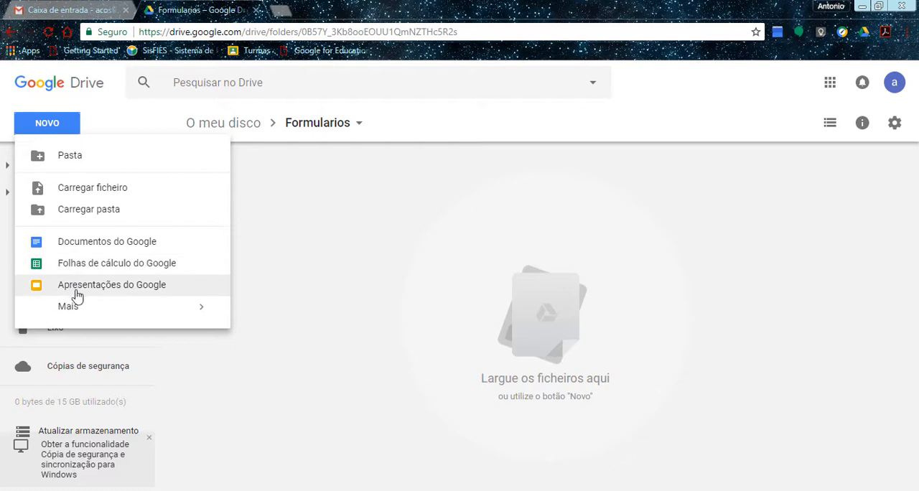
pyautogui.moveTo(123, 316)
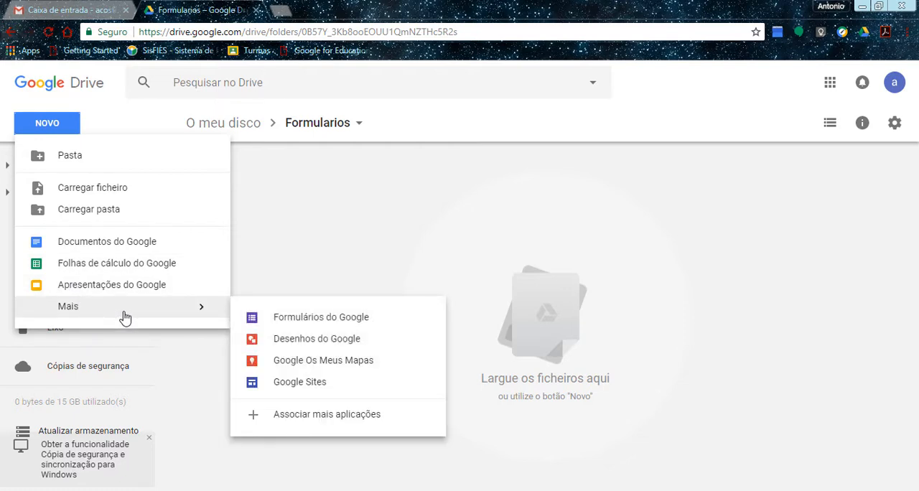
pyautogui.click(336, 323)
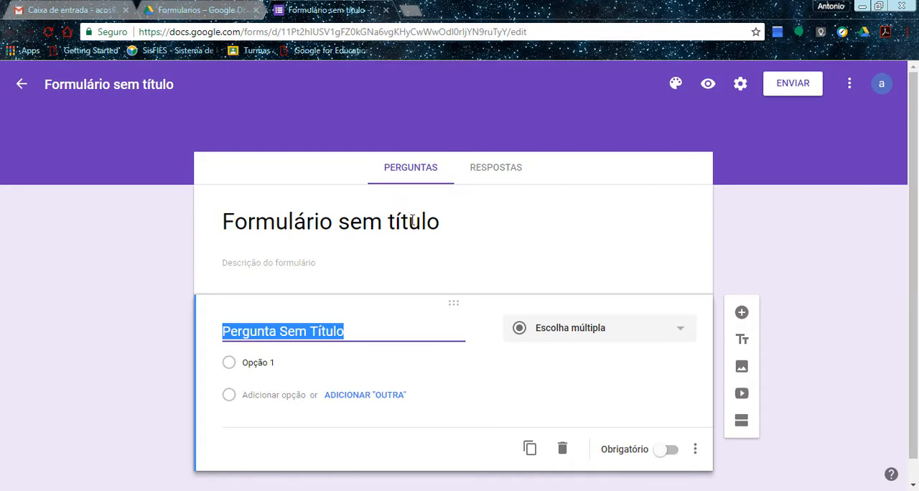
# Check the form's responses view, return to the questions, and set the form title to "Avaliação de Satisfação".
pyautogui.click(493, 173)
pyautogui.click(424, 174)
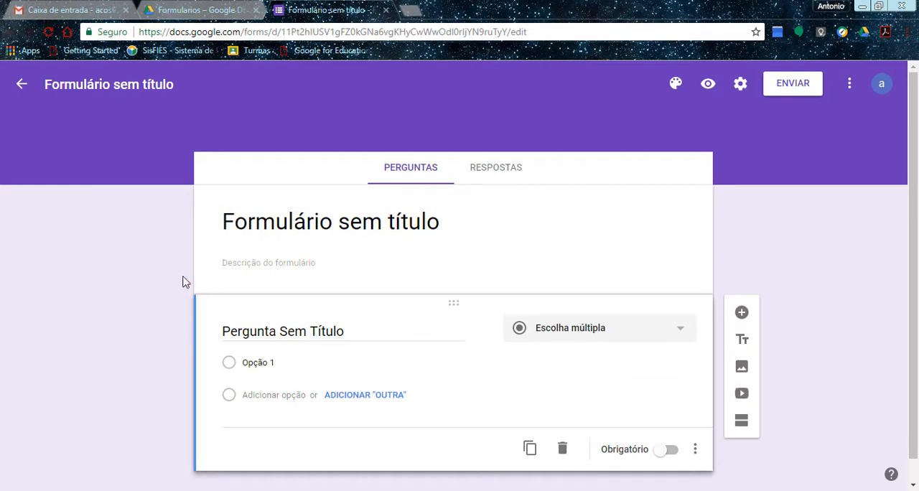
pyautogui.click(291, 228)
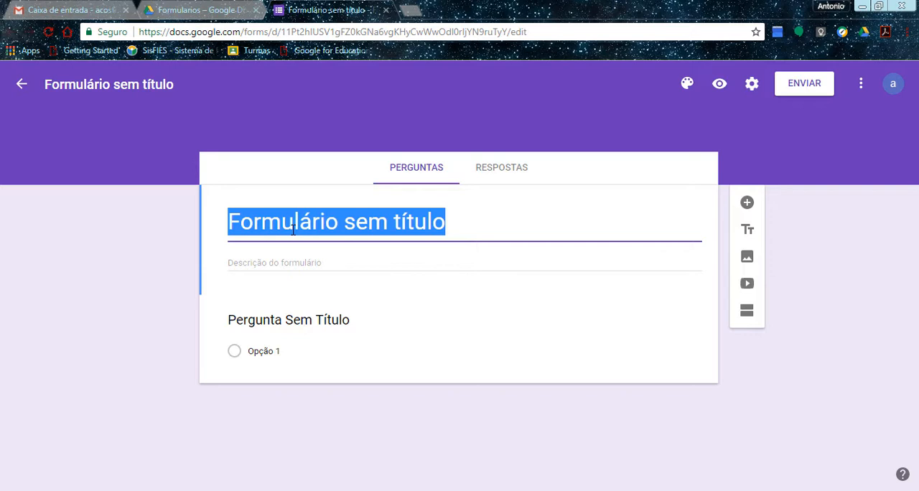
pyautogui.write('Av')
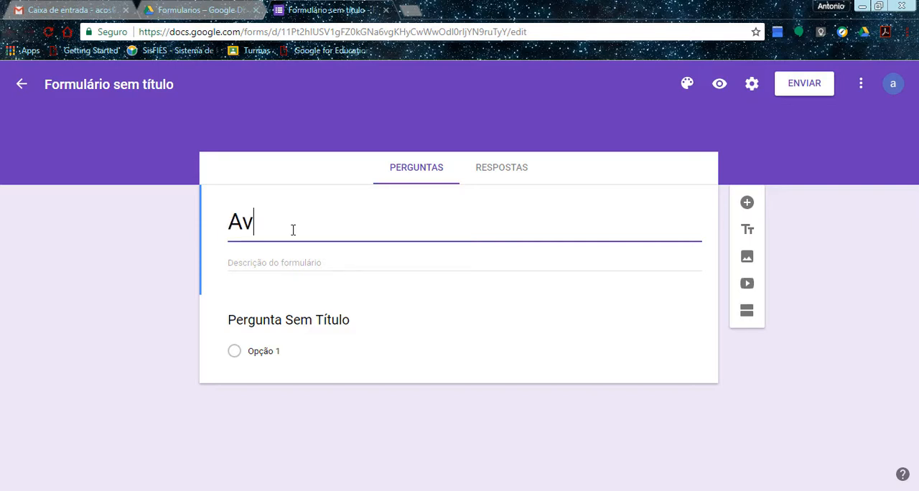
pyautogui.write('aliação d')
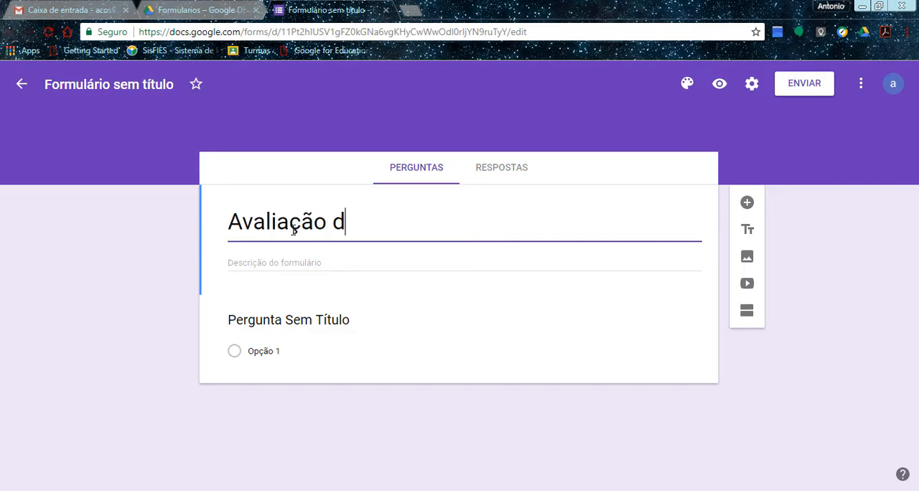
pyautogui.write('e Sa')
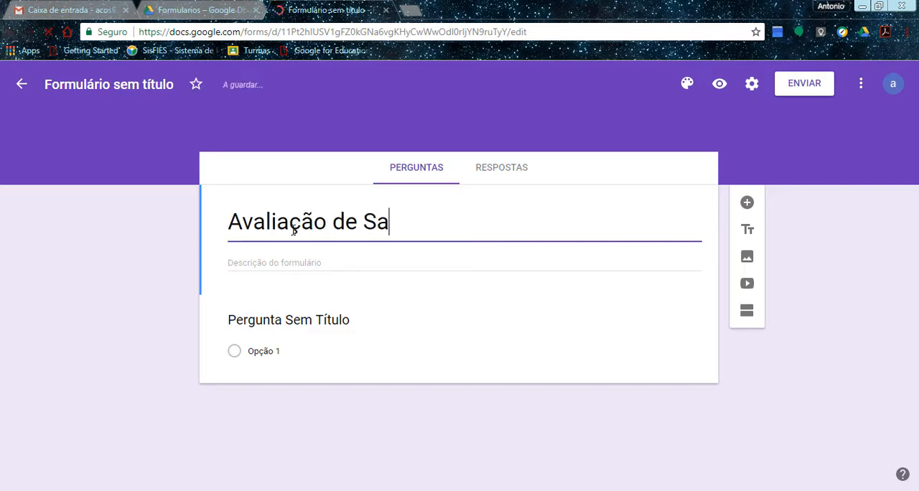
pyautogui.write('tis')
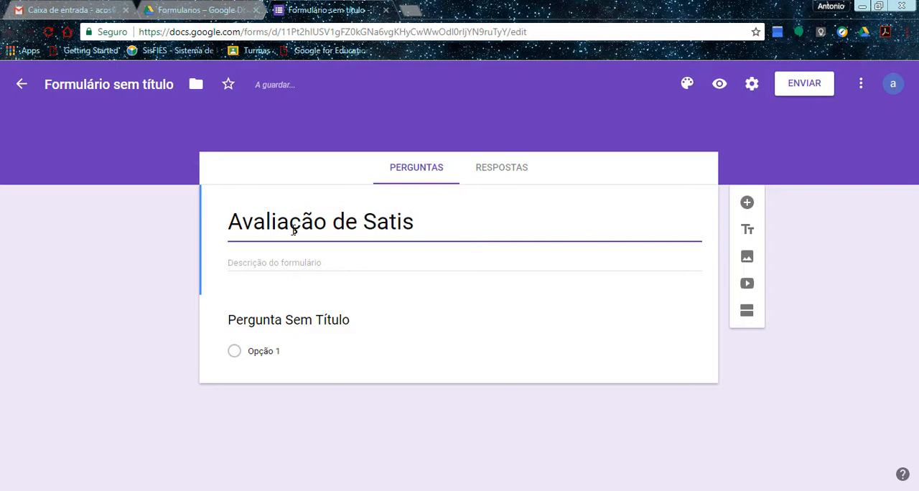
pyautogui.write('fação')
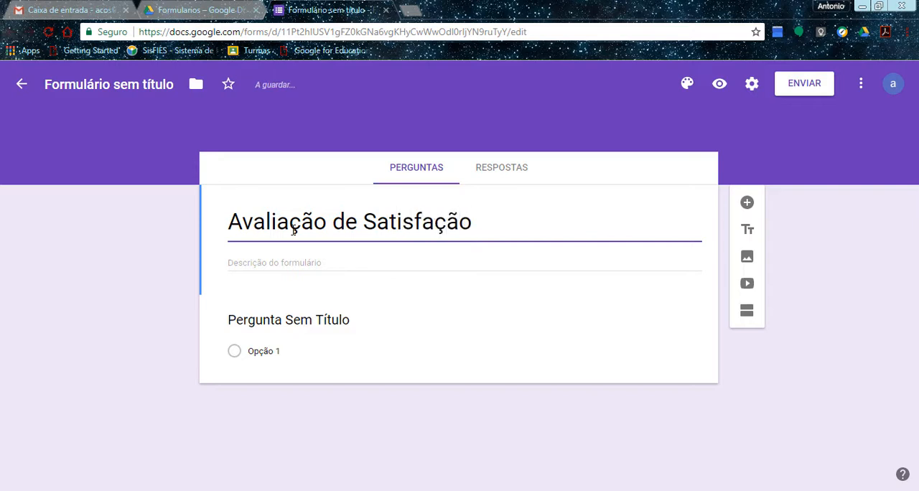
# Set the form description to "Avalie os nossos serviços".
pyautogui.click(389, 257)
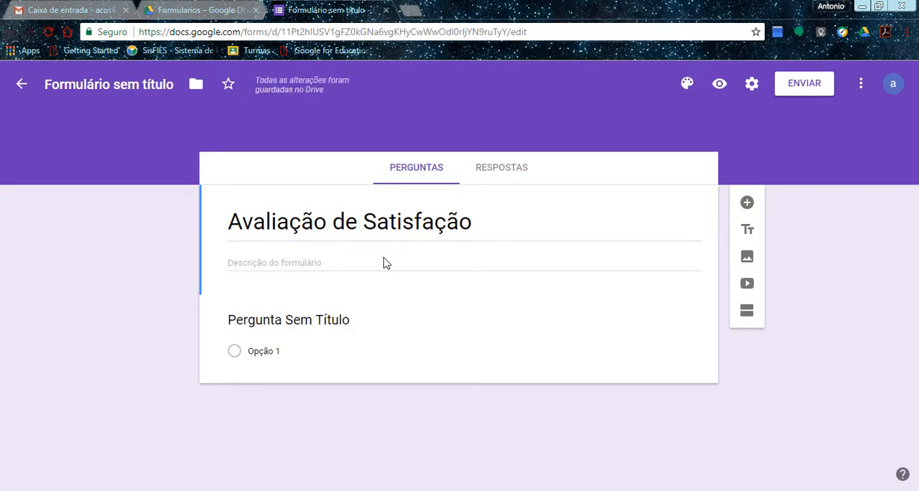
pyautogui.click(311, 260)
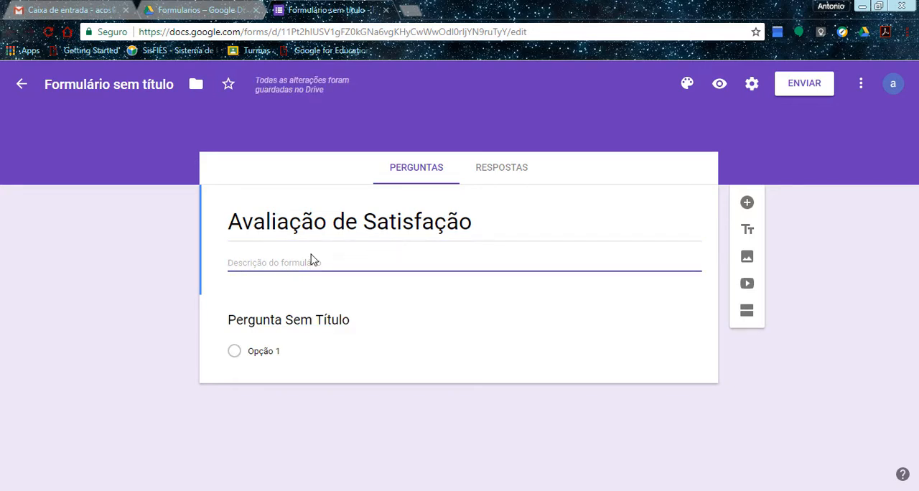
pyautogui.write('Ava')
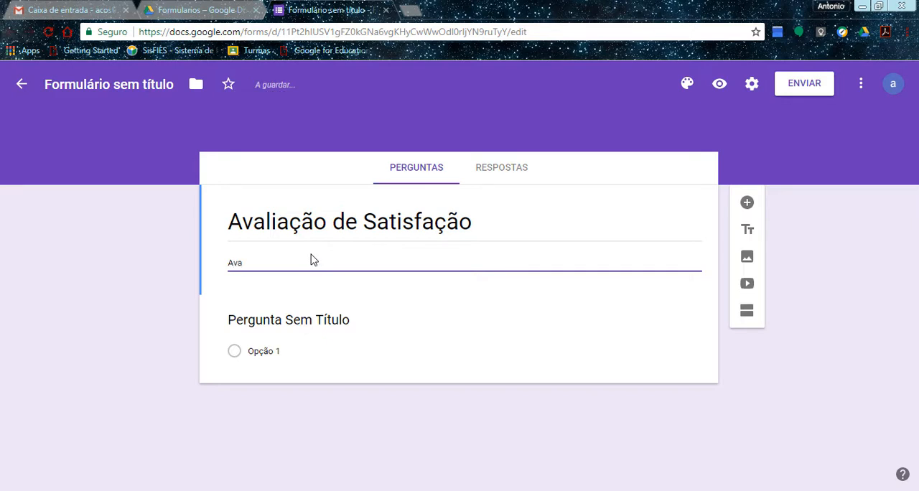
pyautogui.write('lie os nossos serviços')
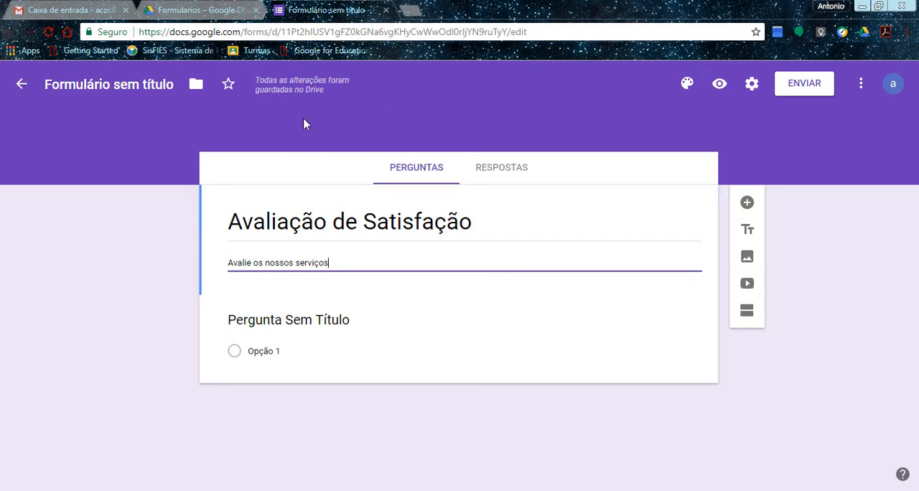
# Try the red-orange, lime and orange theme colours on the form.
pyautogui.click(687, 84)
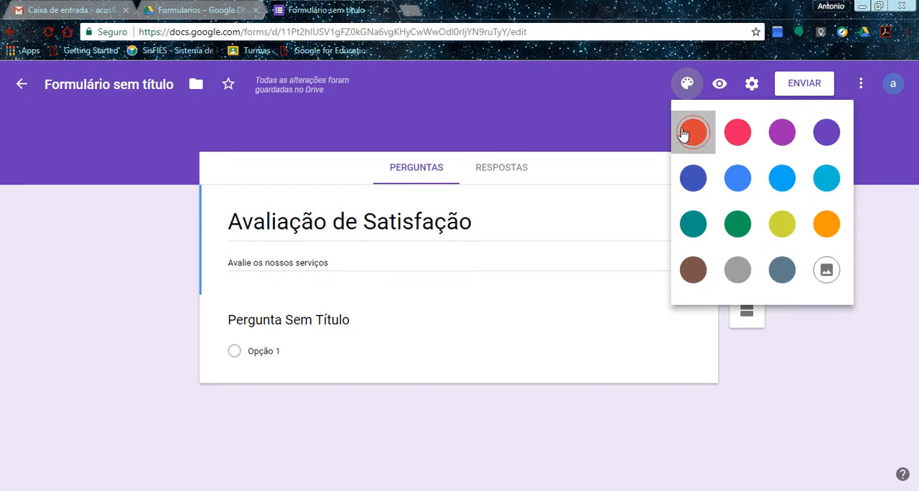
pyautogui.click(683, 135)
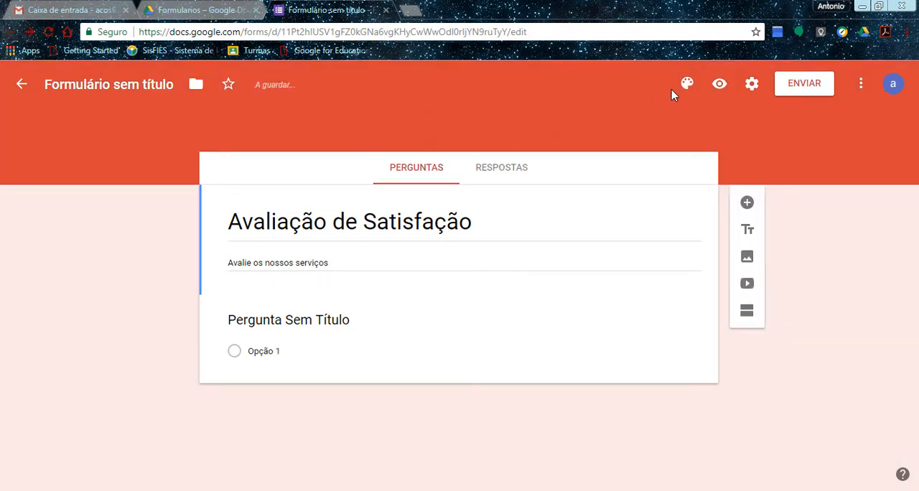
pyautogui.click(687, 84)
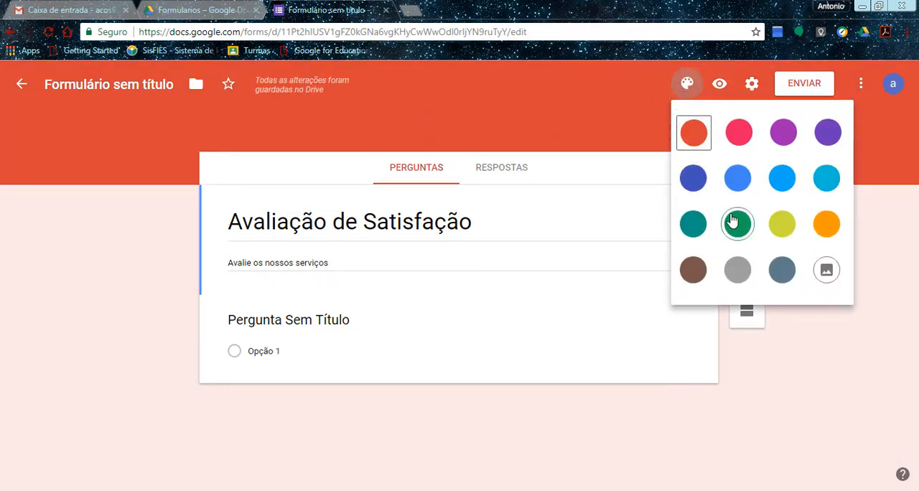
pyautogui.click(782, 228)
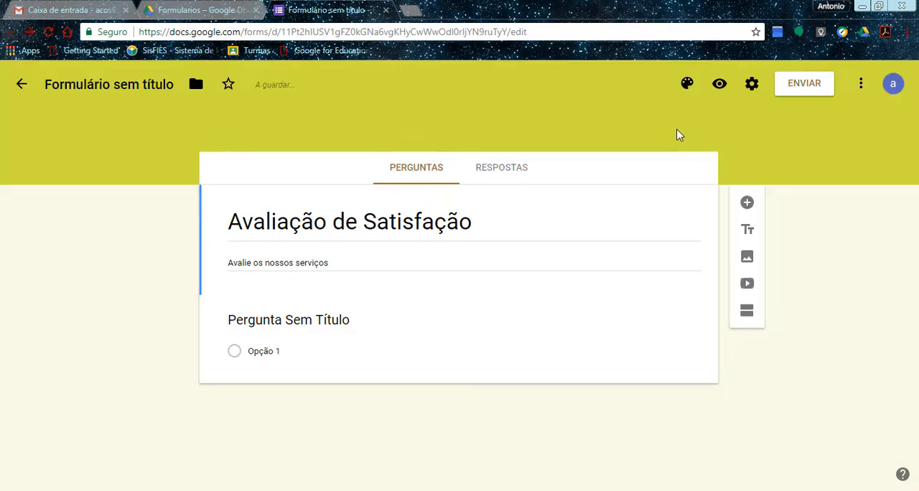
pyautogui.click(686, 84)
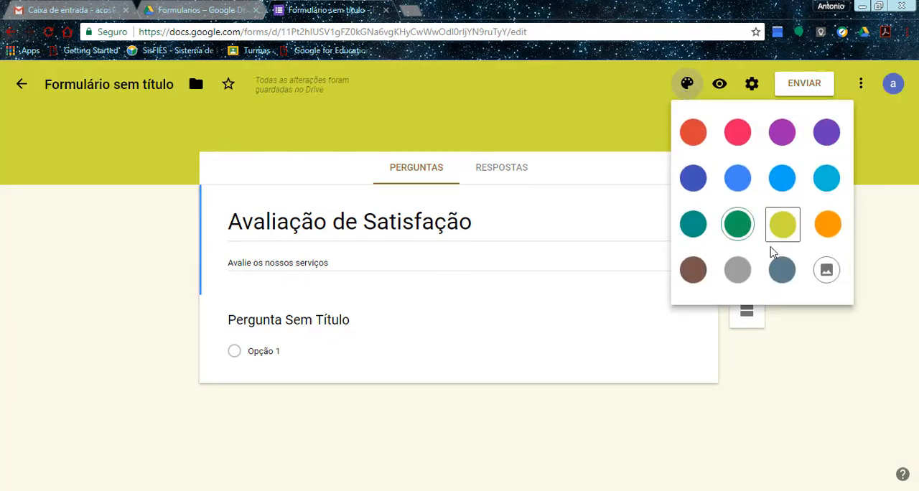
pyautogui.click(819, 234)
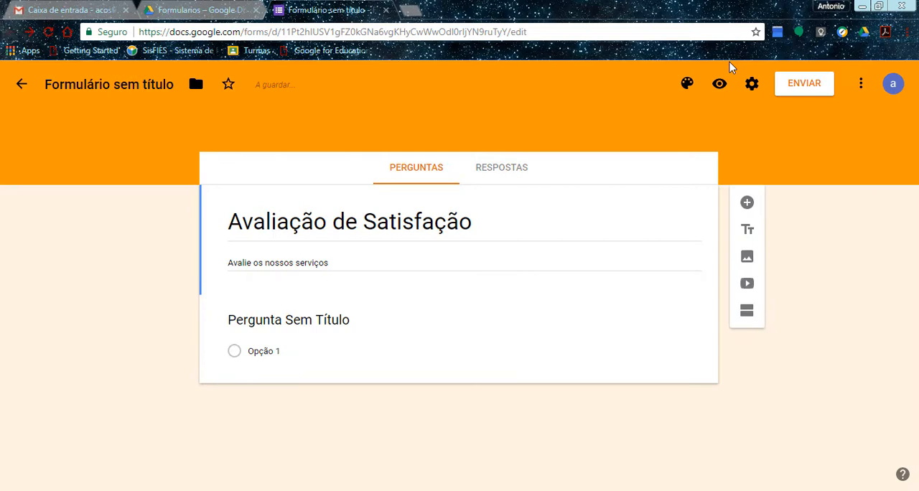
# Open the image theme selection for the form and browse the Aniversário category.
pyautogui.click(687, 84)
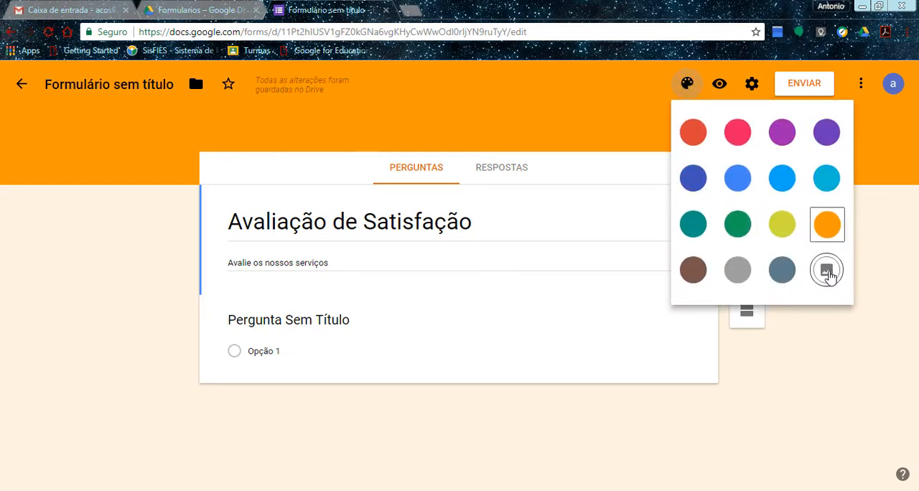
pyautogui.click(828, 271)
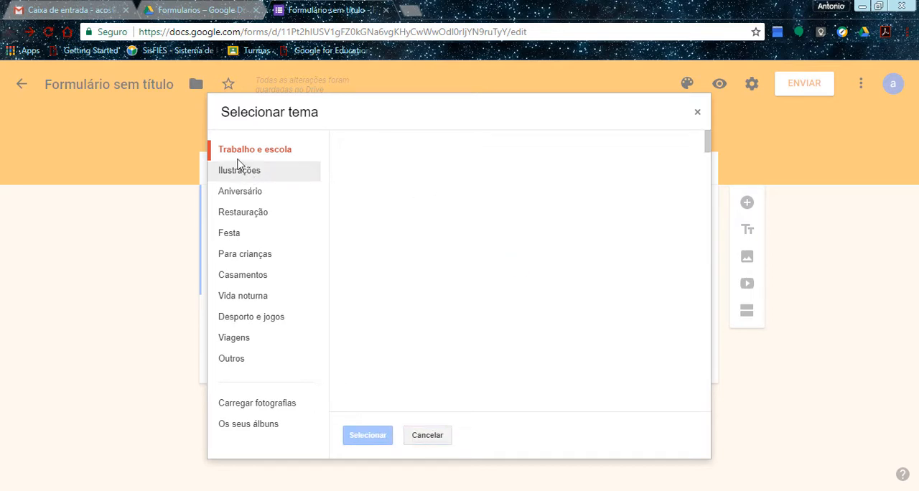
pyautogui.click(245, 201)
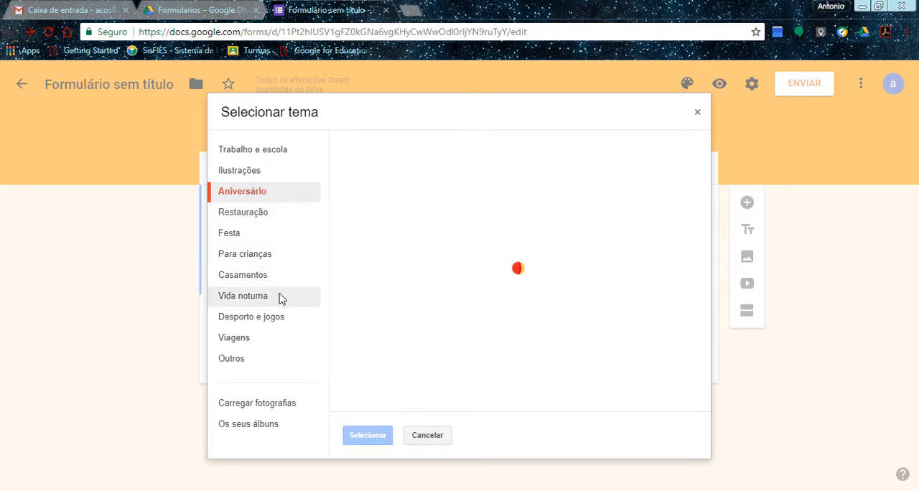
# Upload the photo 7f8eddedf9680e09bed225dd6228ac09.jpg from the Imagens folder, shift its crop area slightly left and down, and apply it as the theme.
pyautogui.click(251, 407)
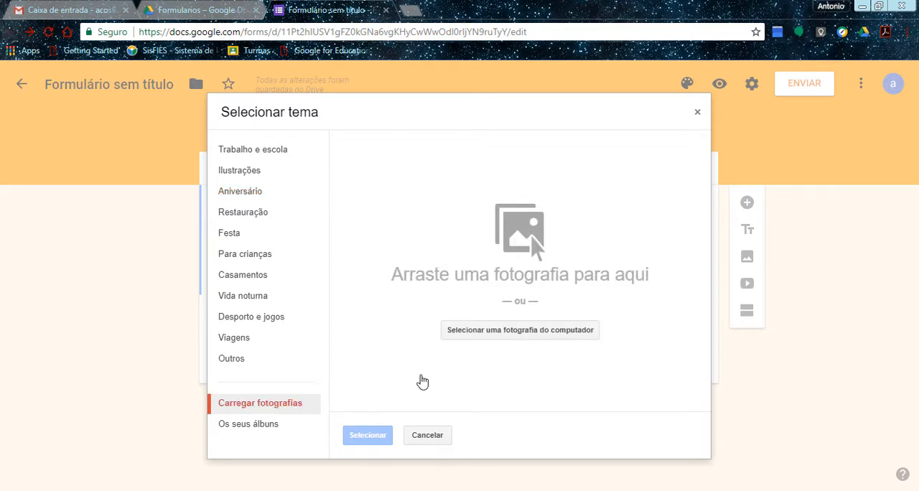
pyautogui.click(511, 335)
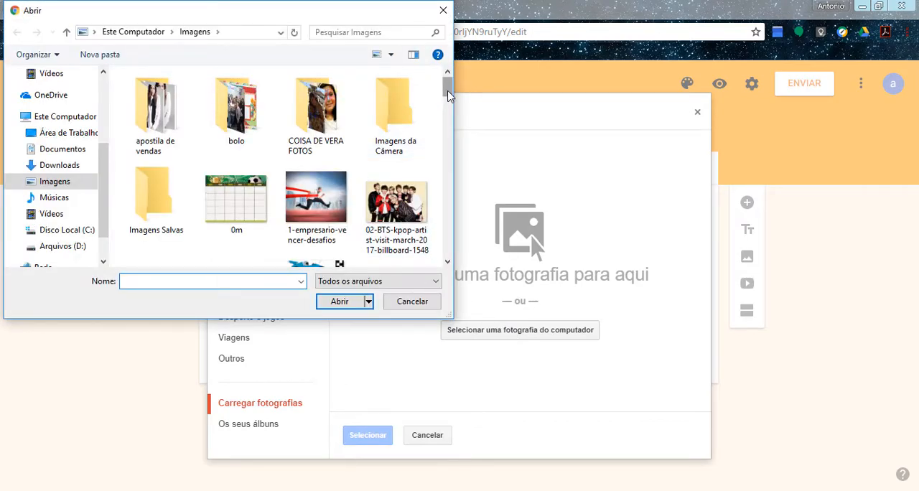
pyautogui.scroll(-2, 449, 97)
pyautogui.moveTo(454, 97); pyautogui.dragTo(464, 113)
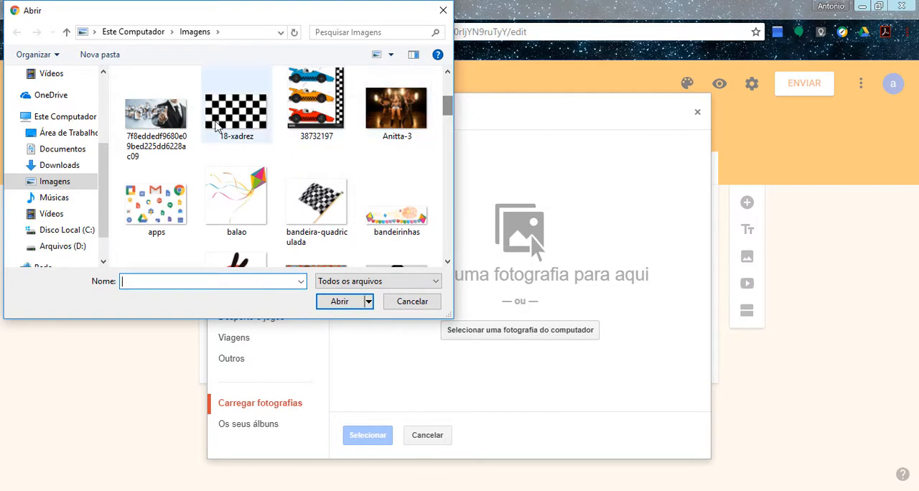
pyautogui.click(157, 115)
pyautogui.click(345, 301)
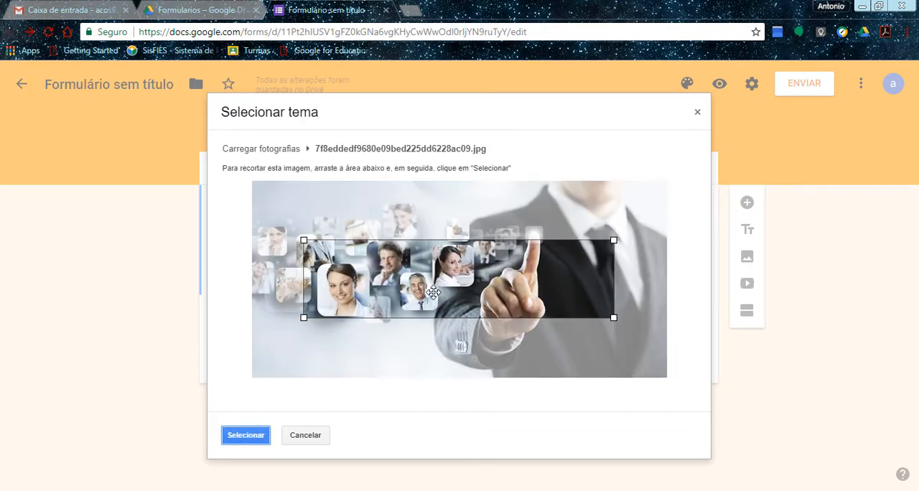
pyautogui.moveTo(433, 292); pyautogui.dragTo(407, 296)
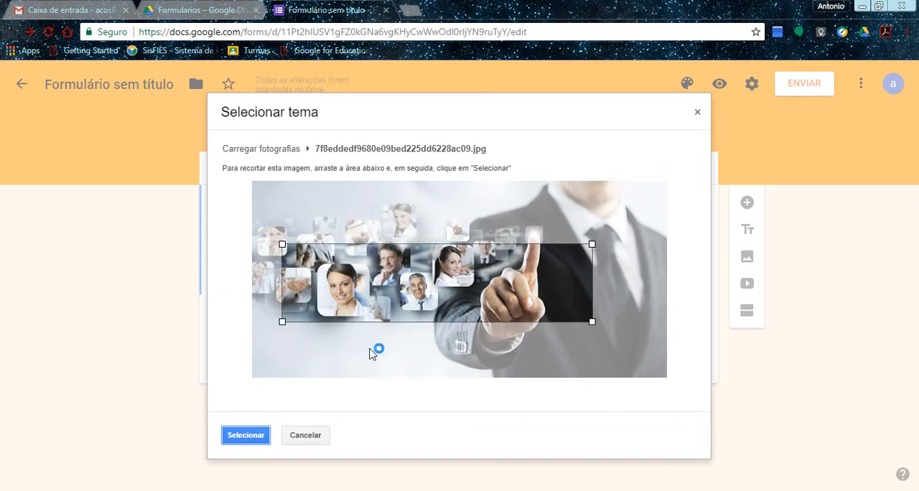
pyautogui.click(238, 436)
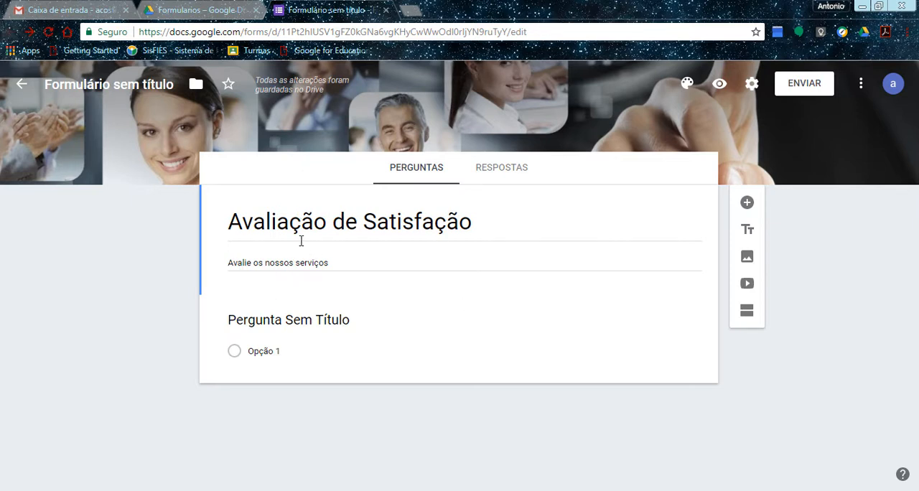
# Add a second section to the form below the title and description block.
pyautogui.click(752, 318)
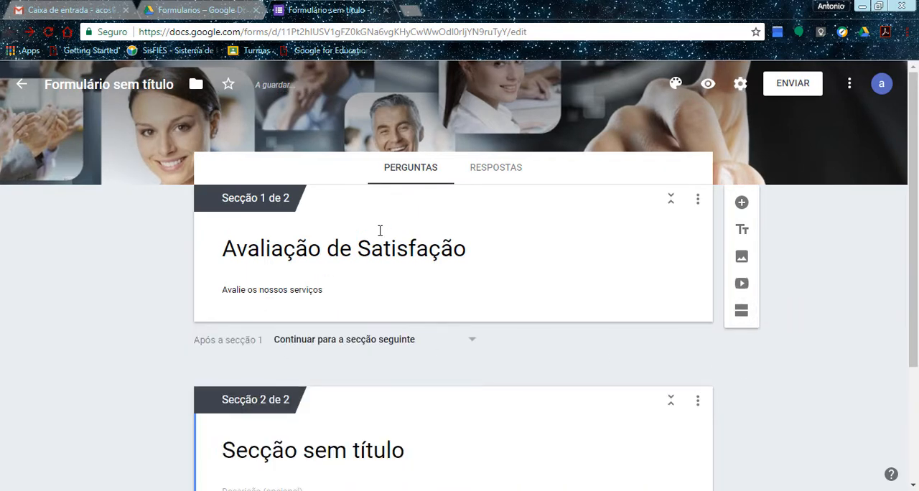
# Copy the form title "Avaliação de Satisfação" into the title of section 2.
pyautogui.moveTo(914, 202); pyautogui.dragTo(903, 310)
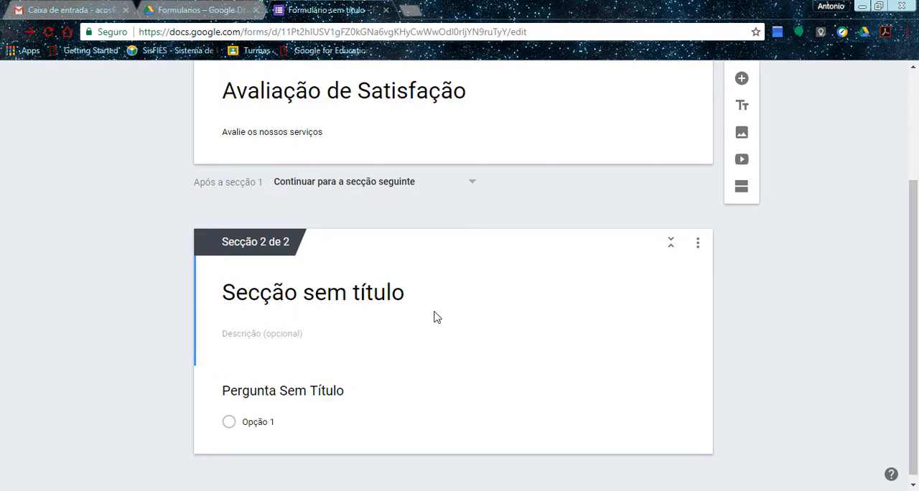
pyautogui.tripleClick(354, 99)
pyautogui.hotkey('ctrl', 'c')
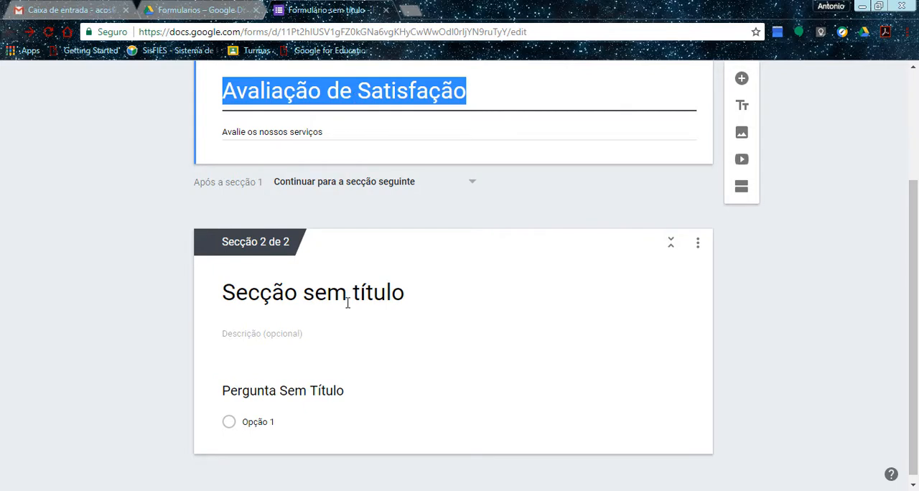
pyautogui.tripleClick(347, 303)
pyautogui.hotkey('ctrl', 'v')
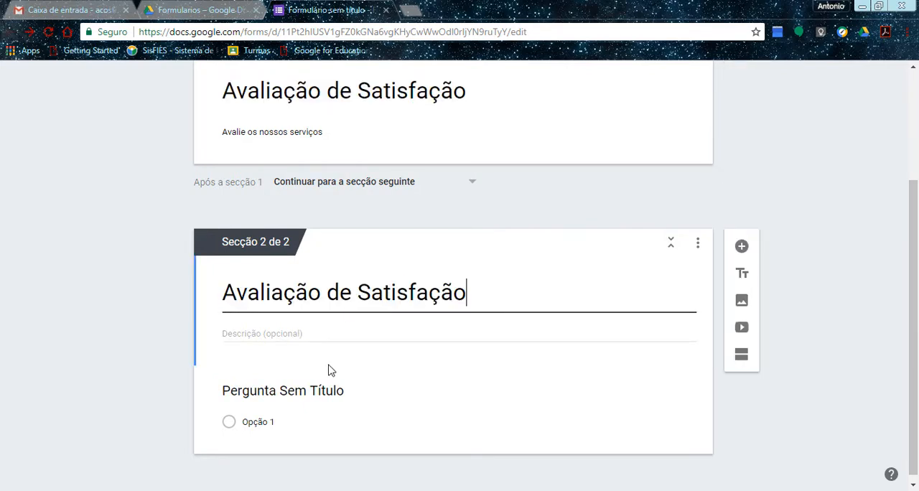
# Title the untitled question in section 2 "Qual seu nível de satisfação em relação ao nosso atendimento?", correcting the spelling of "nível".
pyautogui.click(300, 396)
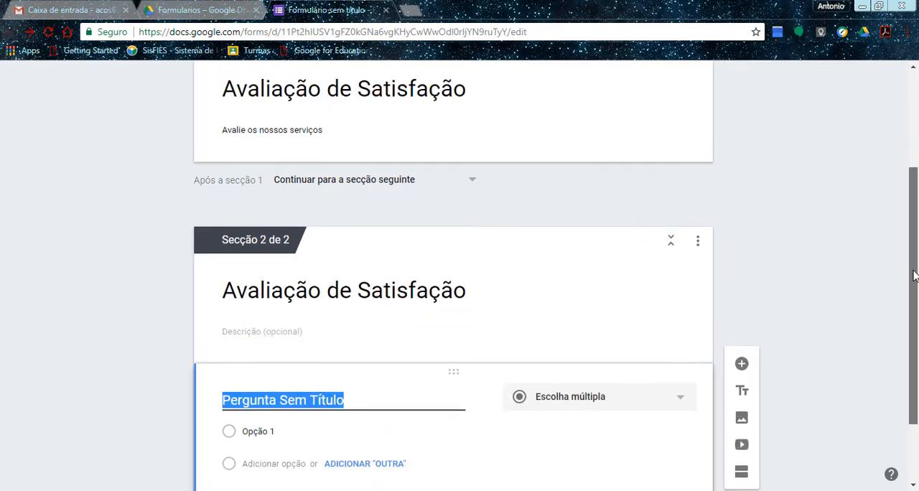
pyautogui.moveTo(913, 276); pyautogui.dragTo(908, 325)
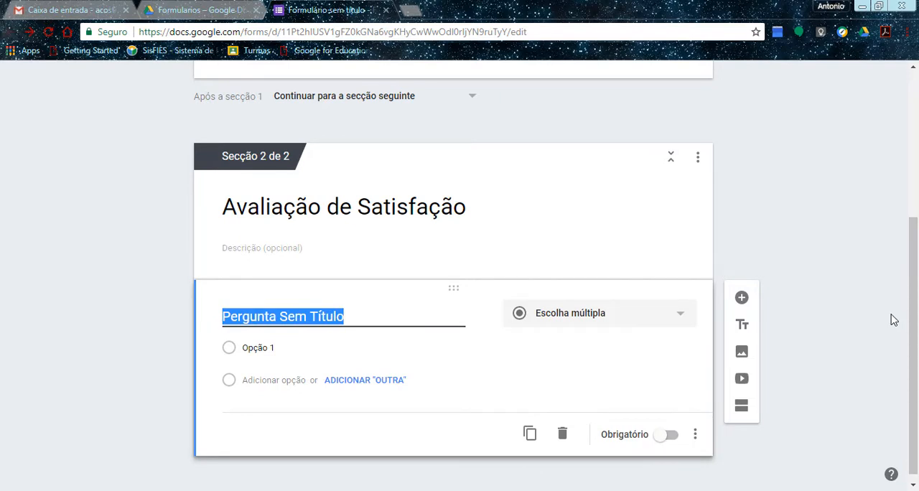
pyautogui.write('Qua')
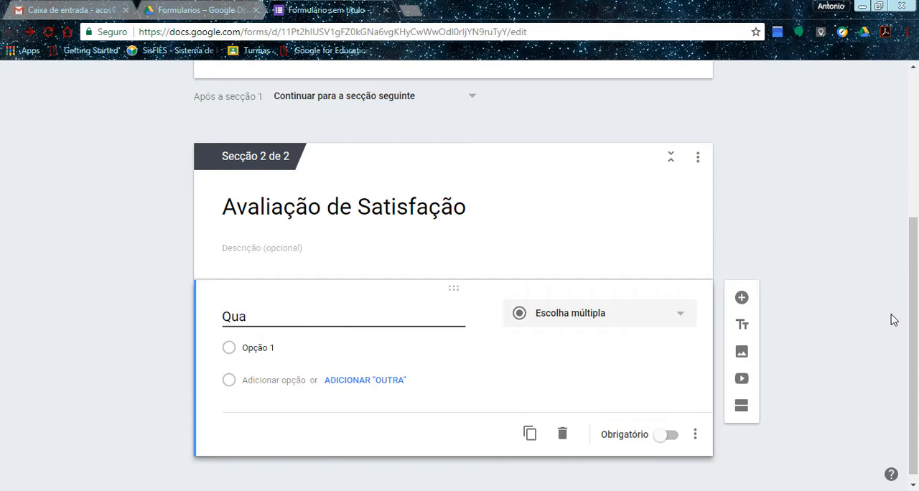
pyautogui.write('l seu niveçl')
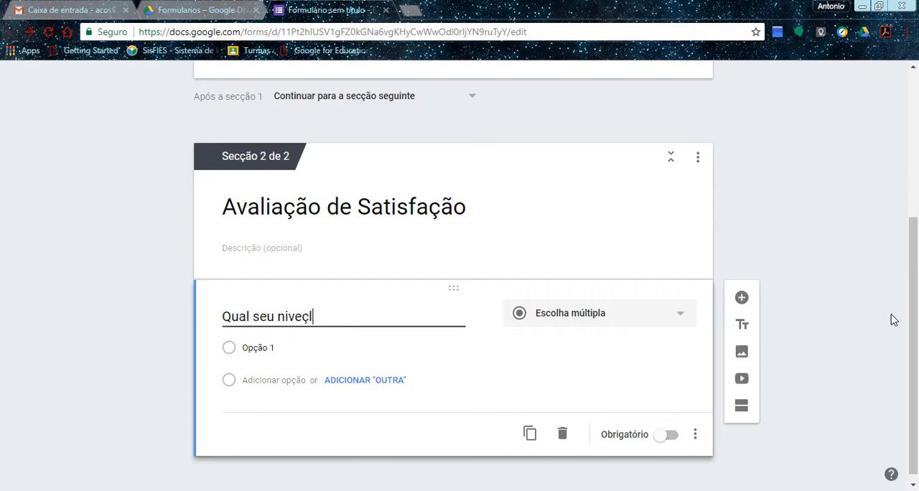
pyautogui.press('BackSpace')
pyautogui.press('BackSpace')
pyautogui.write('l de sati')
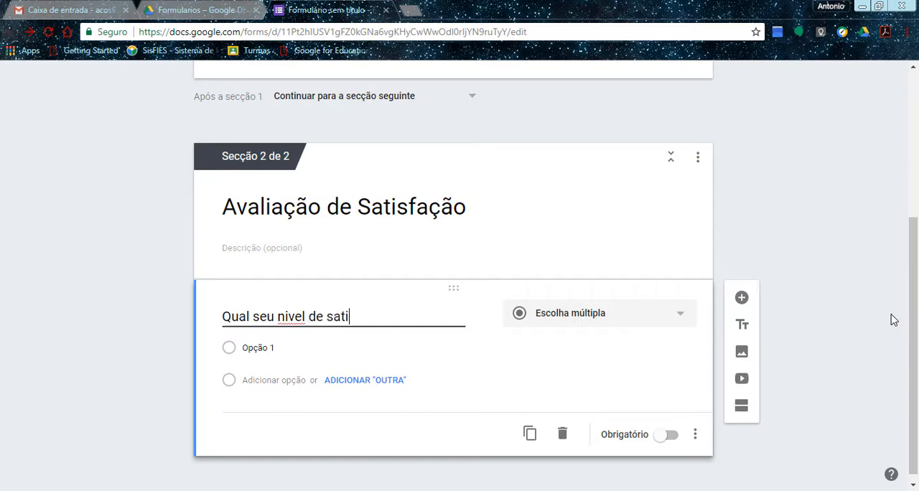
pyautogui.write('sfação em ')
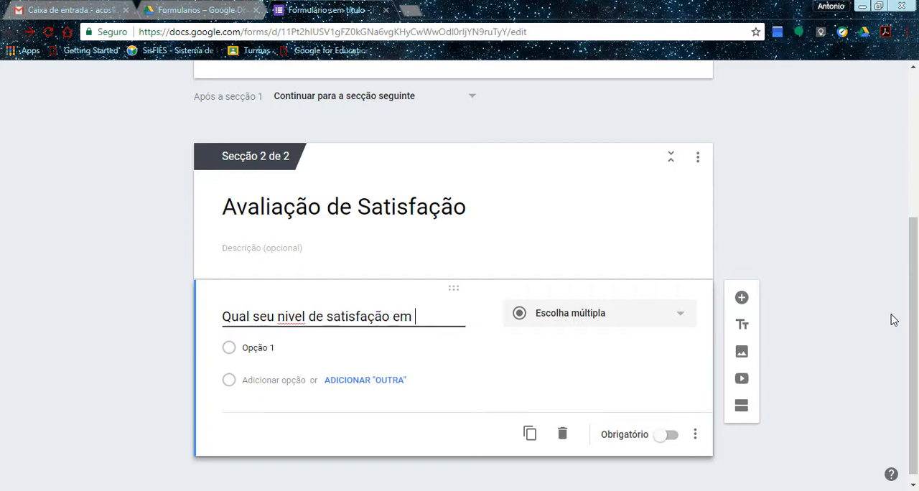
pyautogui.write('relação')
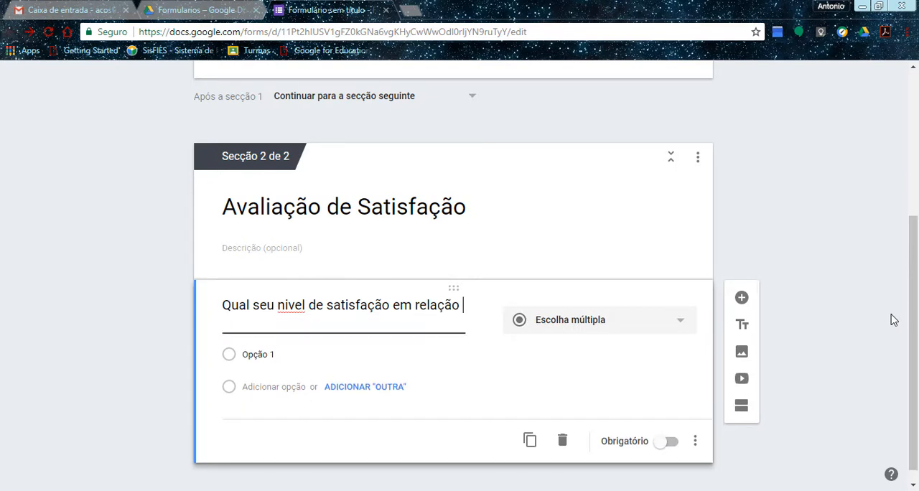
pyautogui.write(' ao nosso atendimento?')
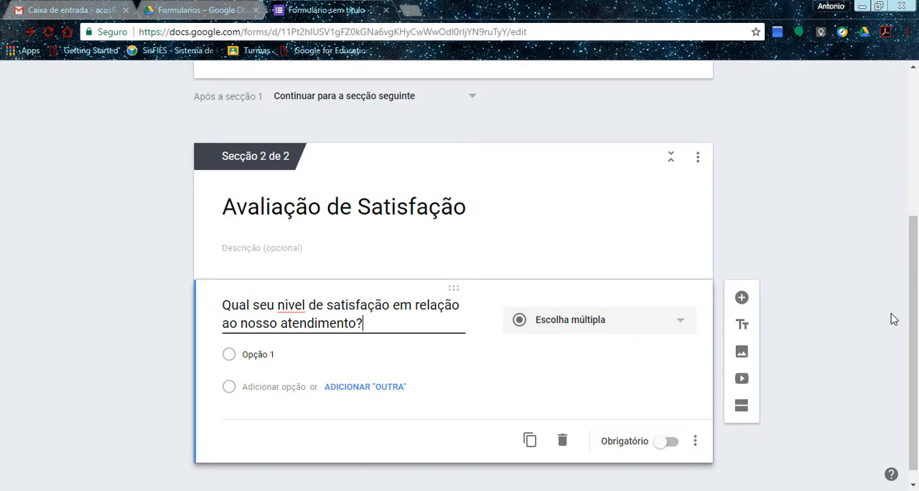
pyautogui.rightClick(292, 308)
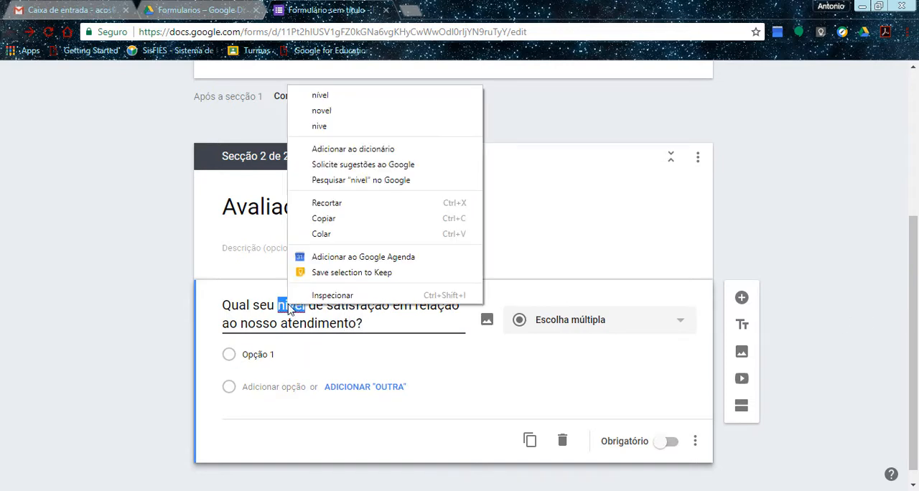
pyautogui.click(467, 96)
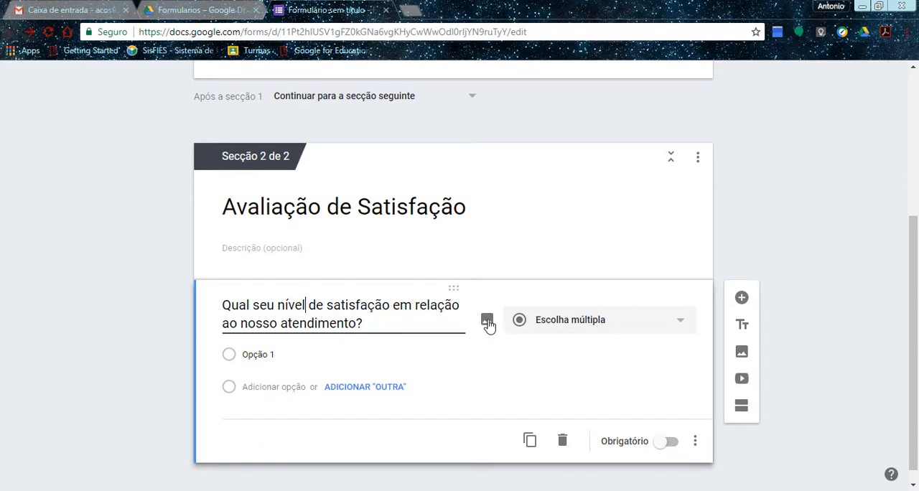
# Give the question four answer options in this order: Ótimo, Bom, Ruim and Péssimo.
pyautogui.click(260, 352)
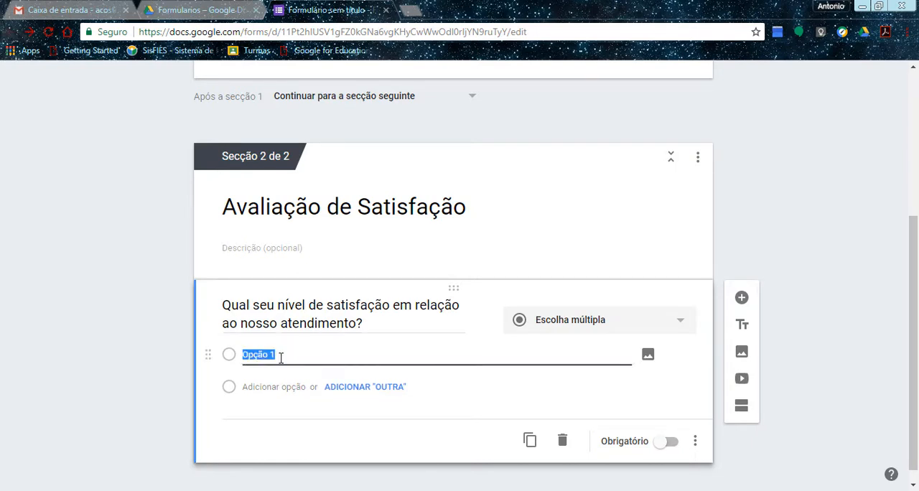
pyautogui.write('Ótimo')
pyautogui.click(274, 386)
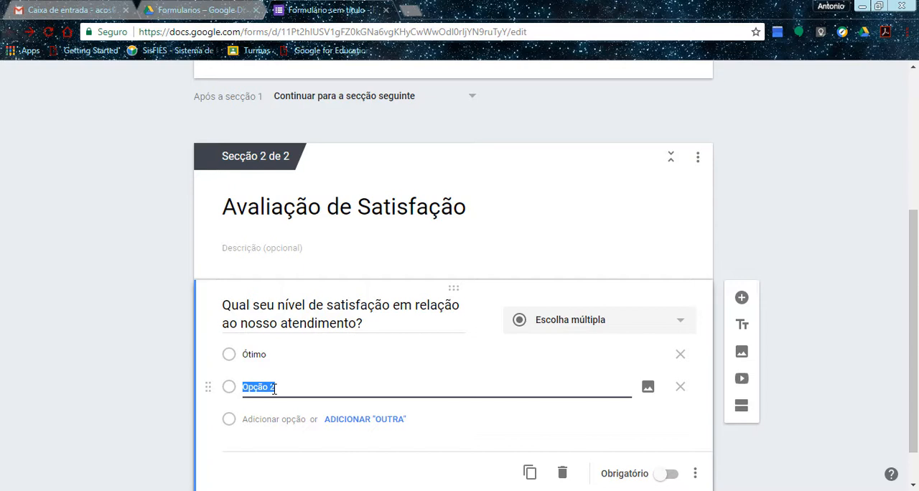
pyautogui.write('Resoavel')
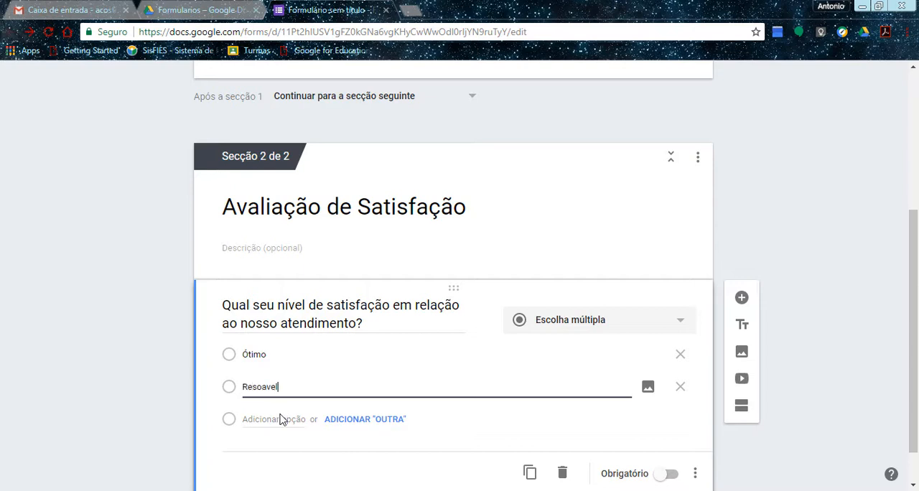
pyautogui.click(260, 419)
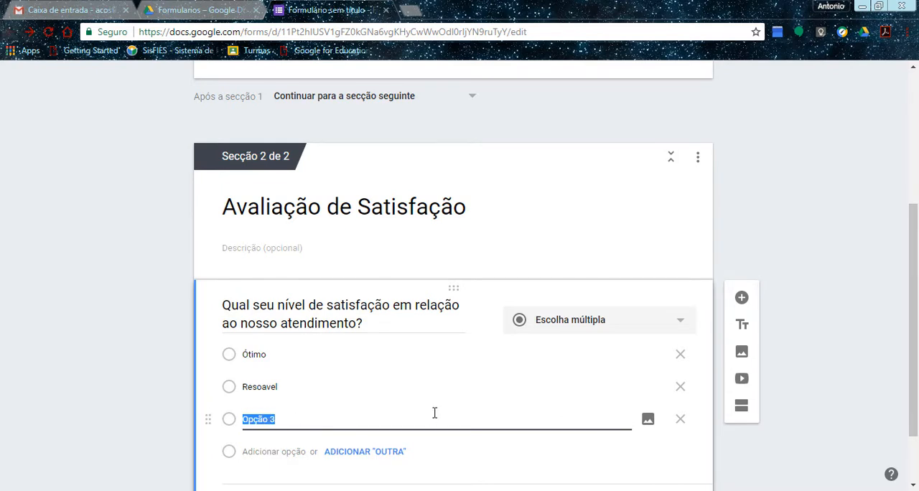
pyautogui.write('R')
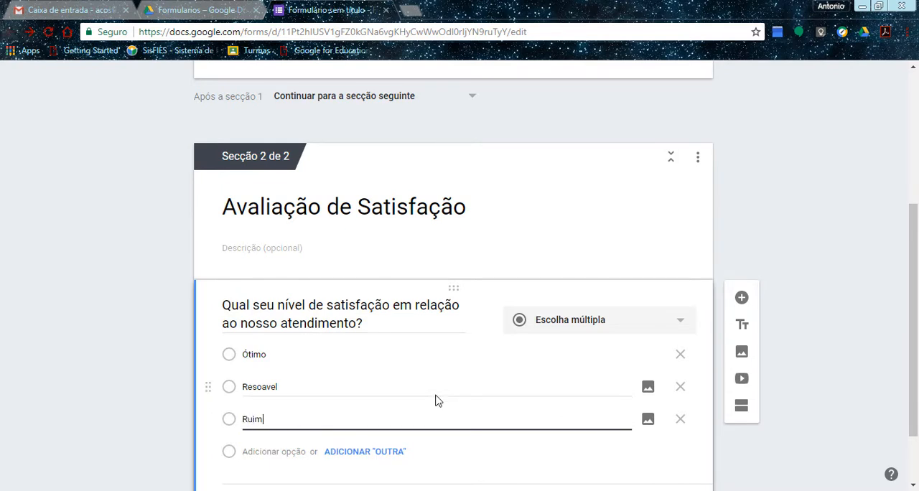
pyautogui.write('uim')
pyautogui.click(255, 454)
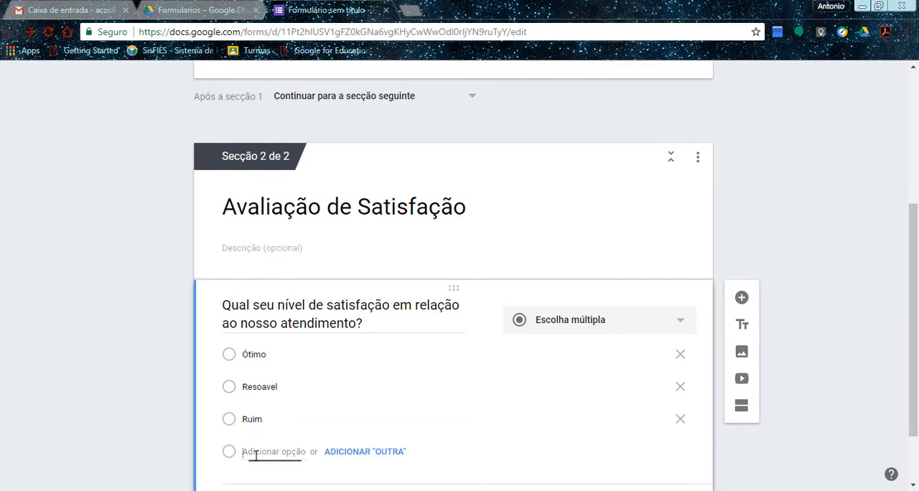
pyautogui.write('Péssimo')
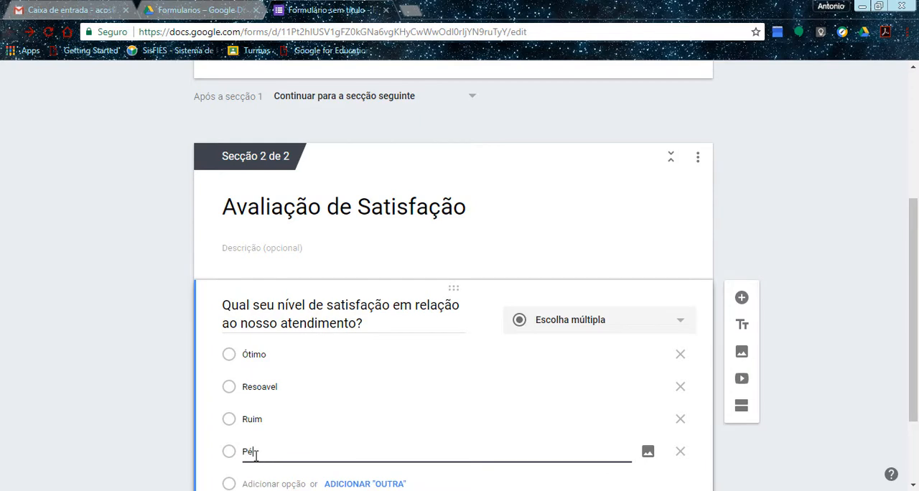
pyautogui.doubleClick(264, 386)
pyautogui.write('Bom')
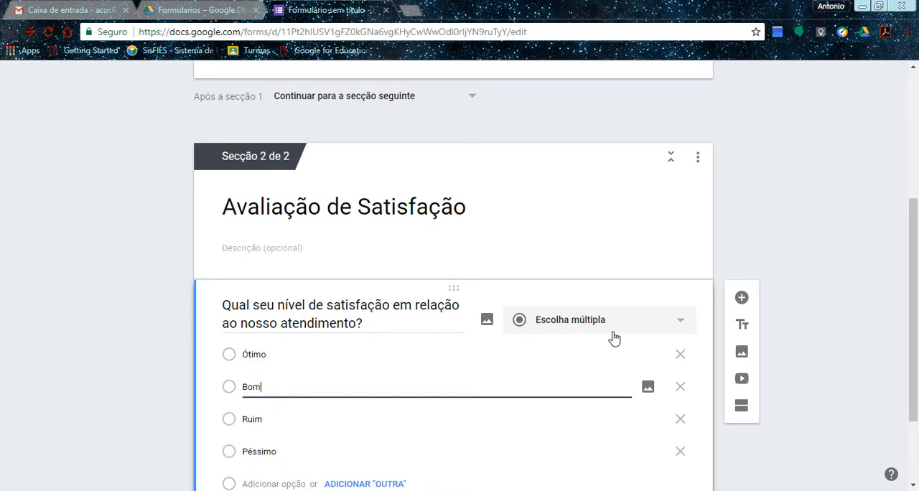
pyautogui.click(682, 323)
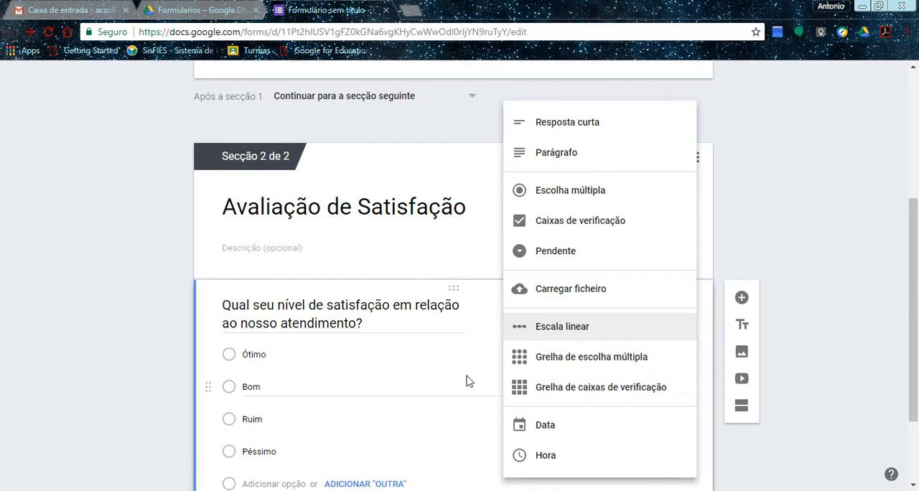
pyautogui.click(767, 252)
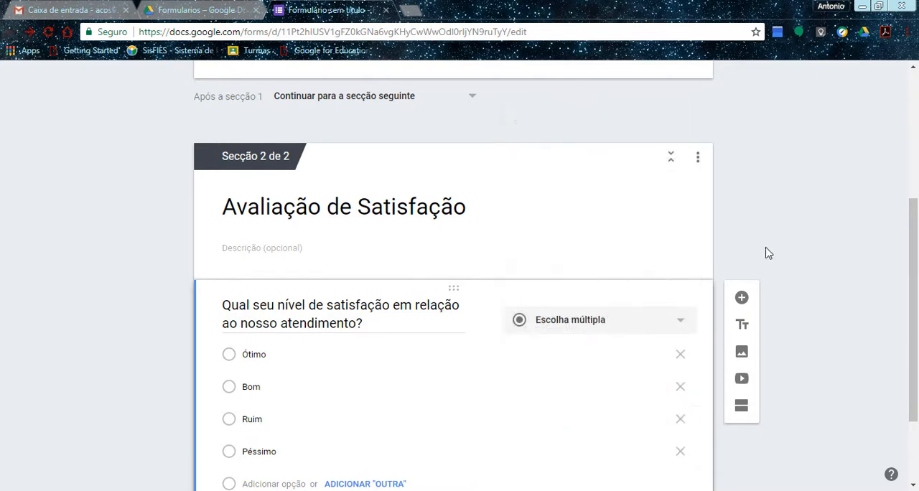
pyautogui.click(684, 324)
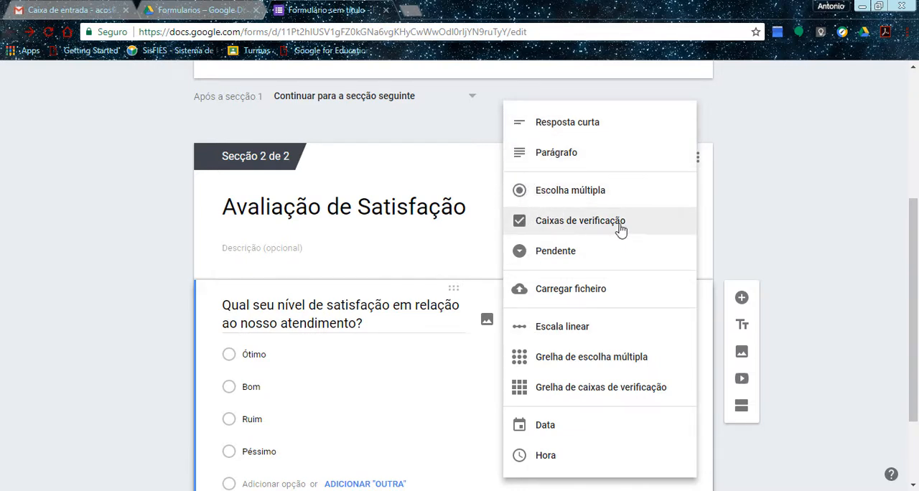
pyautogui.click(765, 246)
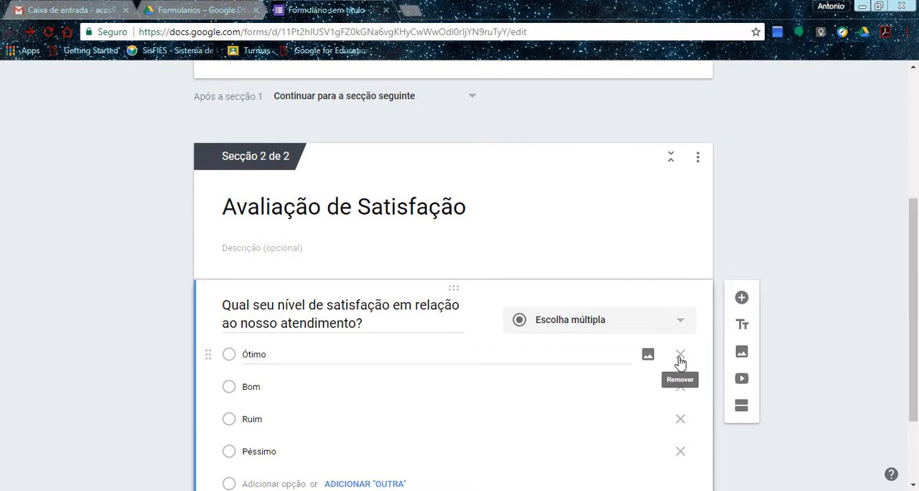
# Make the satisfaction question mandatory and add a third section after it.
pyautogui.moveTo(911, 265); pyautogui.dragTo(916, 325)
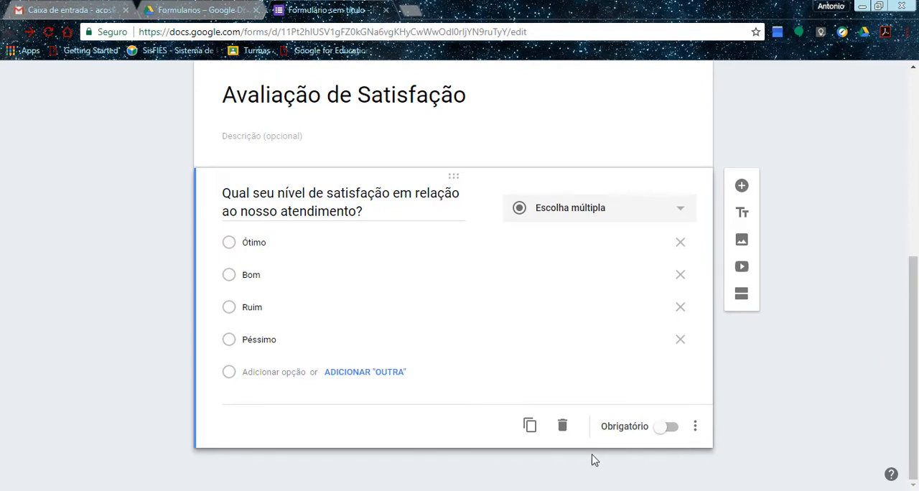
pyautogui.click(667, 429)
pyautogui.click(741, 294)
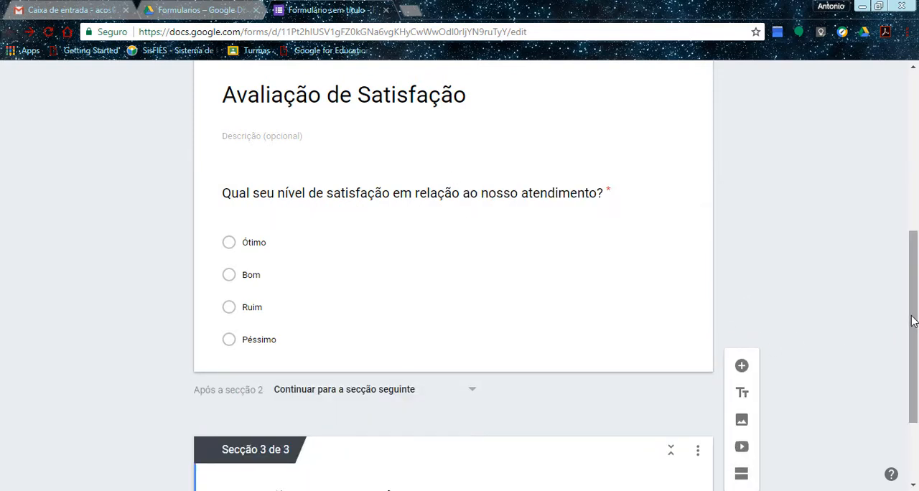
pyautogui.scroll(-1, 907, 339)
pyautogui.scroll(-2, 906, 339)
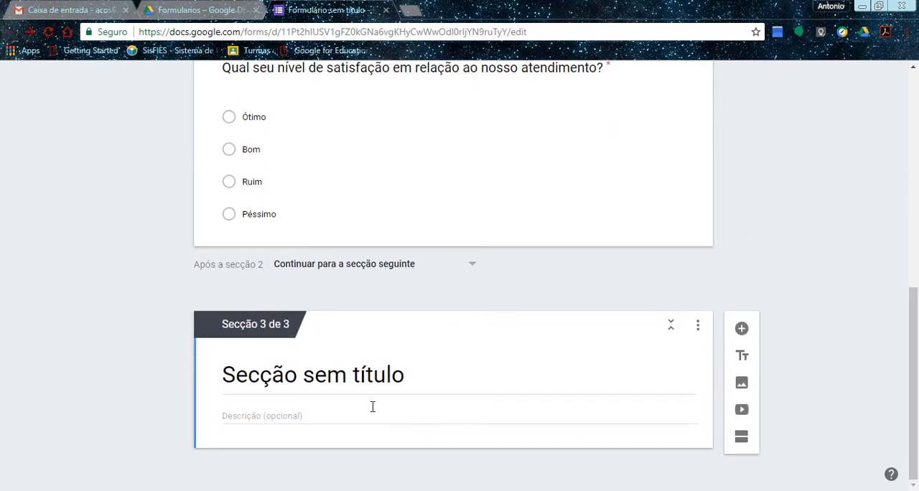
pyautogui.click(324, 381)
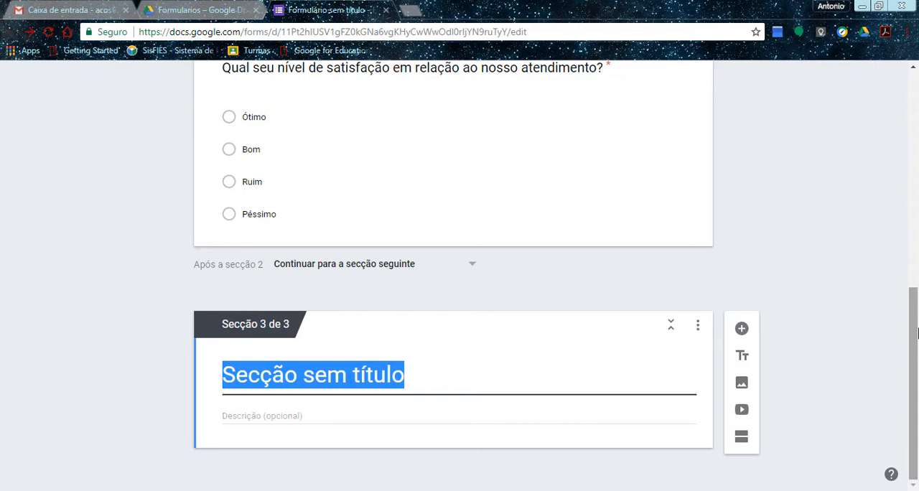
pyautogui.write('Dê ')
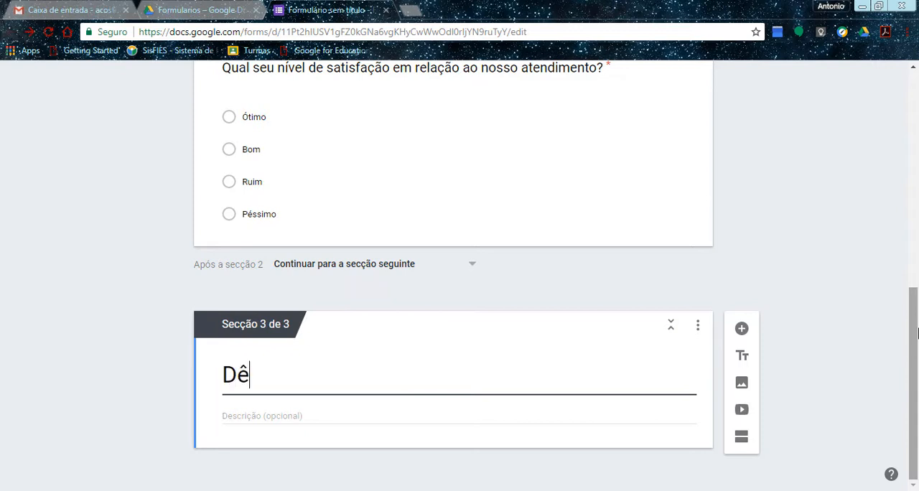
pyautogui.write('sua op')
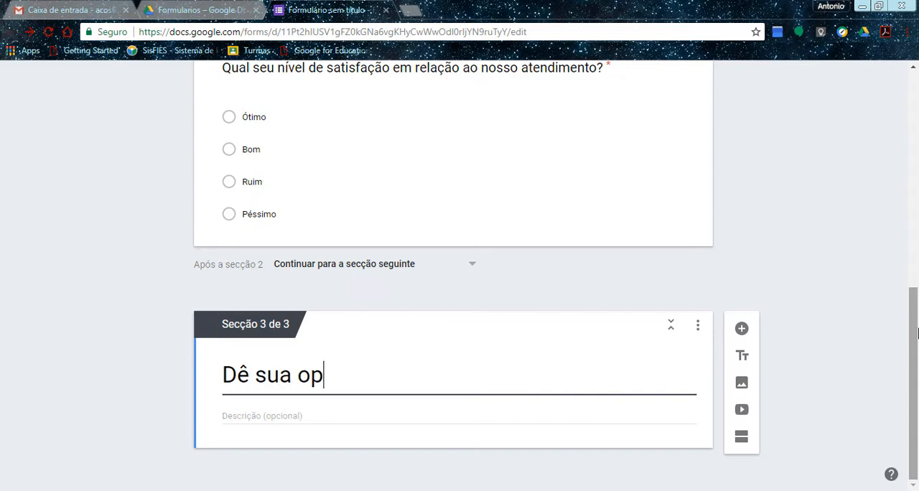
pyautogui.write('nião')
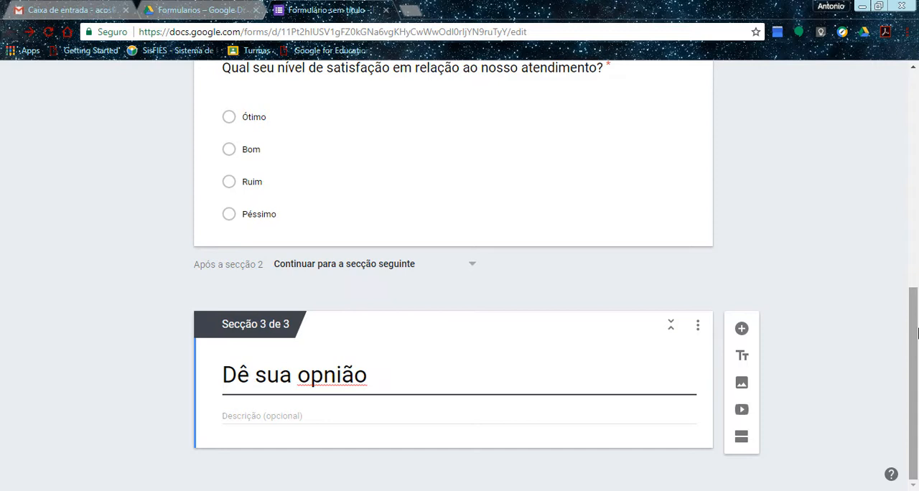
pyautogui.write('em re')
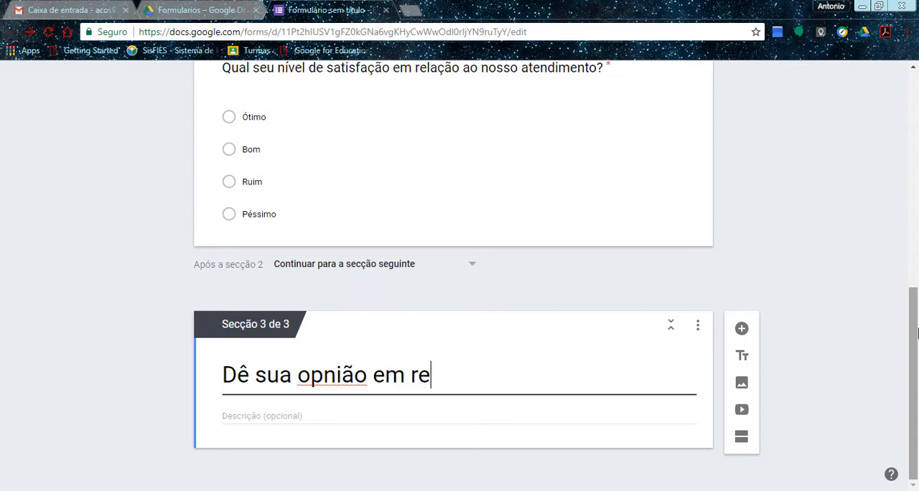
pyautogui.write('lação ao')
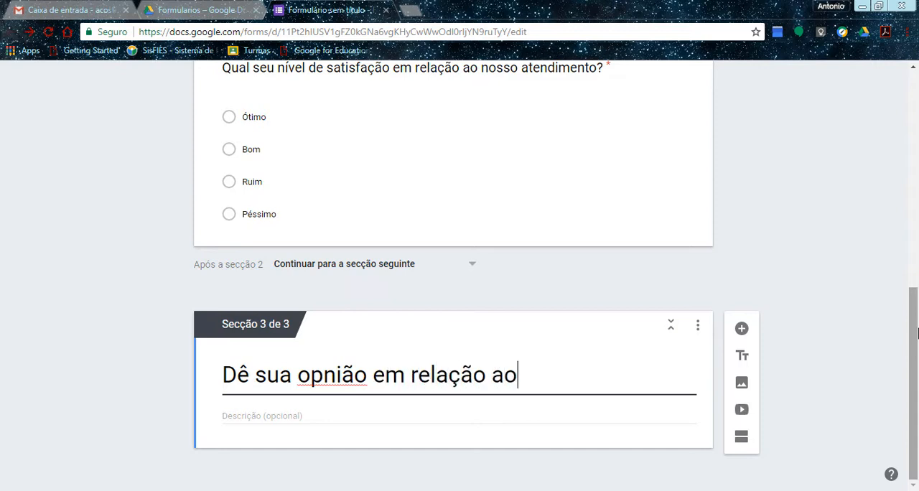
pyautogui.write('snoss')
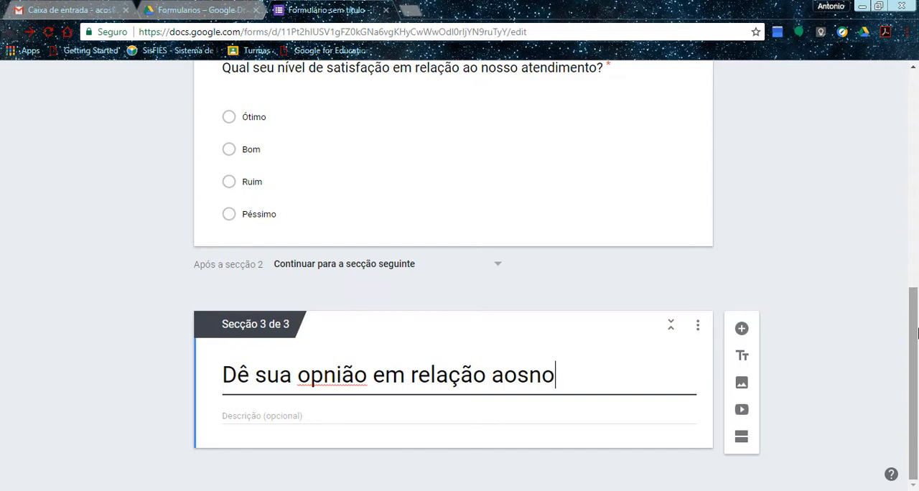
pyautogui.press('BackSpace')
pyautogui.press('BackSpace')
pyautogui.press('BackSpace')
pyautogui.press('BackSpace')
pyautogui.press('BackSpace')
pyautogui.press('BackSpace')
pyautogui.press('BackSpace')
pyautogui.press('BackSpace')
pyautogui.press('BackSpace')
pyautogui.press('BackSpace')
pyautogui.press('BackSpace')
pyautogui.press('BackSpace')
pyautogui.press('BackSpace')
pyautogui.press('BackSpace')
pyautogui.press('BackSpace')
pyautogui.press('BackSpace')
pyautogui.press('BackSpace')
pyautogui.press('BackSpace')
pyautogui.press('BackSpace')
pyautogui.press('BackSpace')
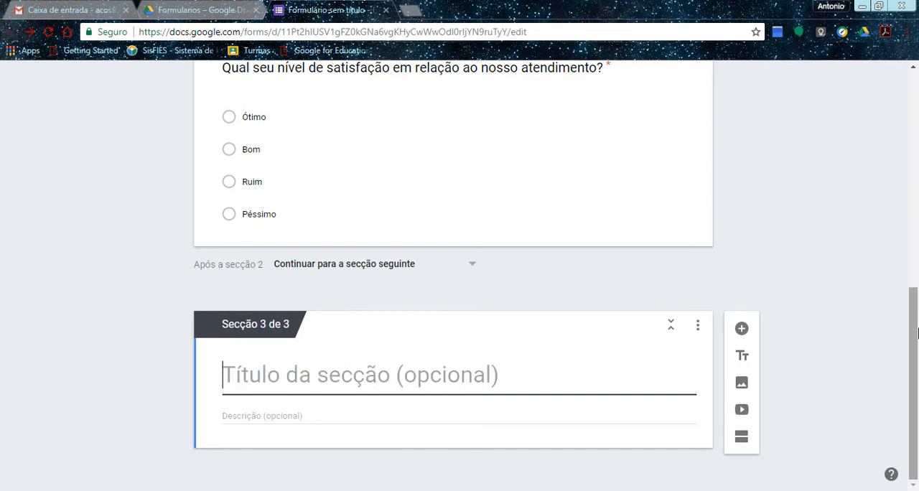
# Paste "Avaliação de Satisfação" as the title of section 3 and add a new question to that section.
pyautogui.write('Avaliação de Satisfação')
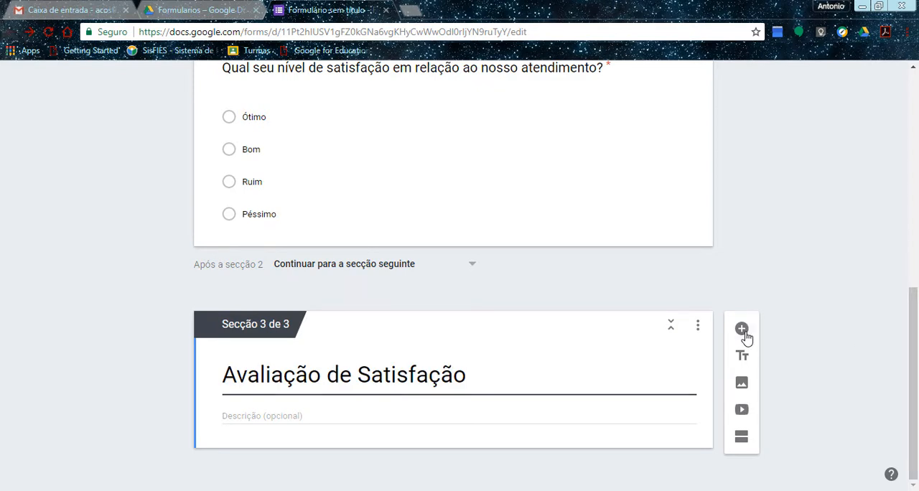
pyautogui.click(742, 329)
pyautogui.scroll(1, 747, 334)
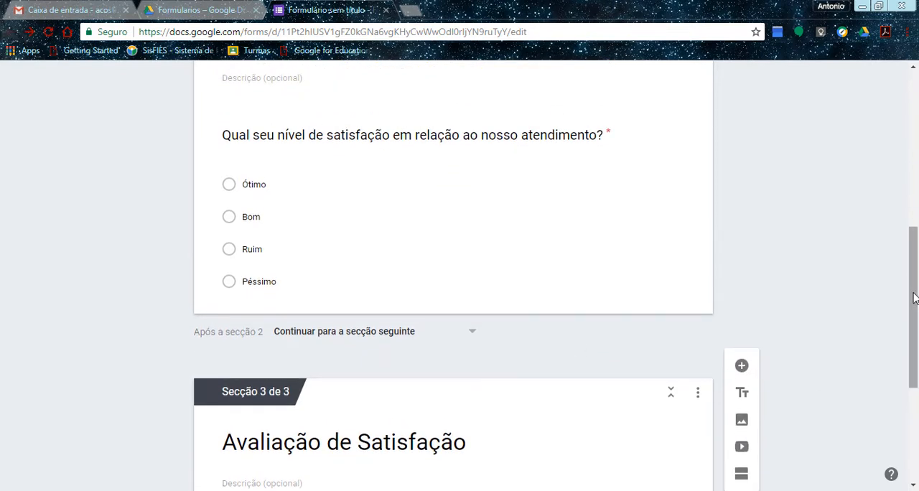
pyautogui.moveTo(913, 298); pyautogui.dragTo(898, 395)
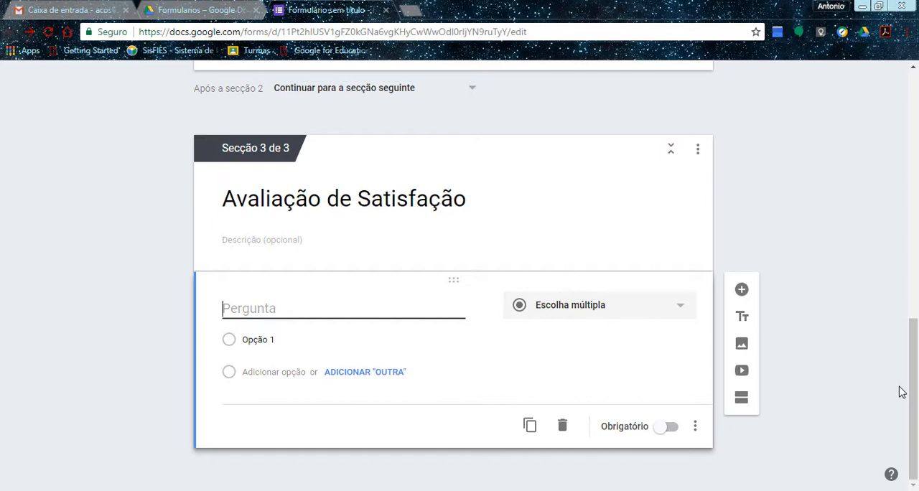
# Title the new question in section 3 "Diga algo que seria interessante para melhorar nossos serviços:".
pyautogui.write('Diga ')
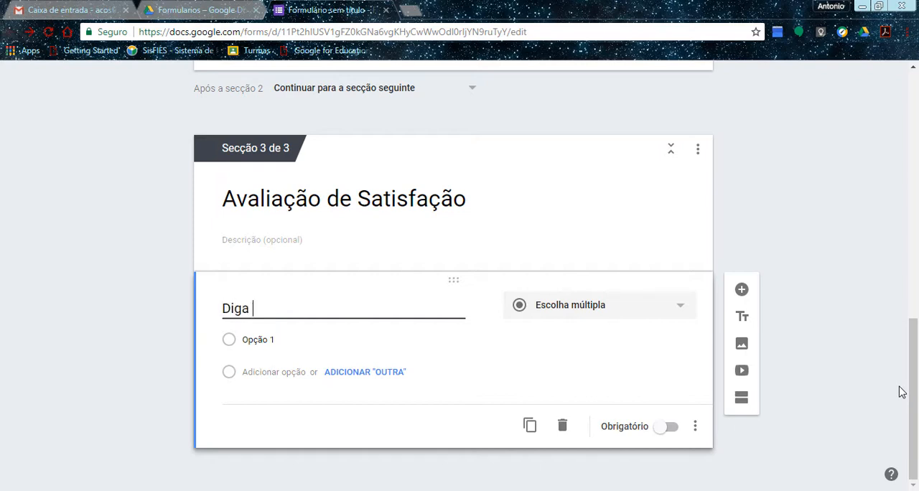
pyautogui.write('algo que seria inter')
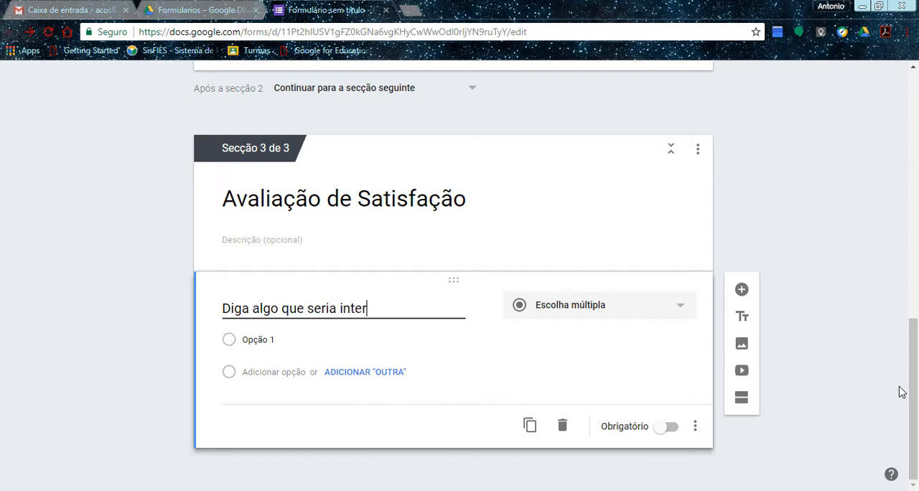
pyautogui.write('essante par')
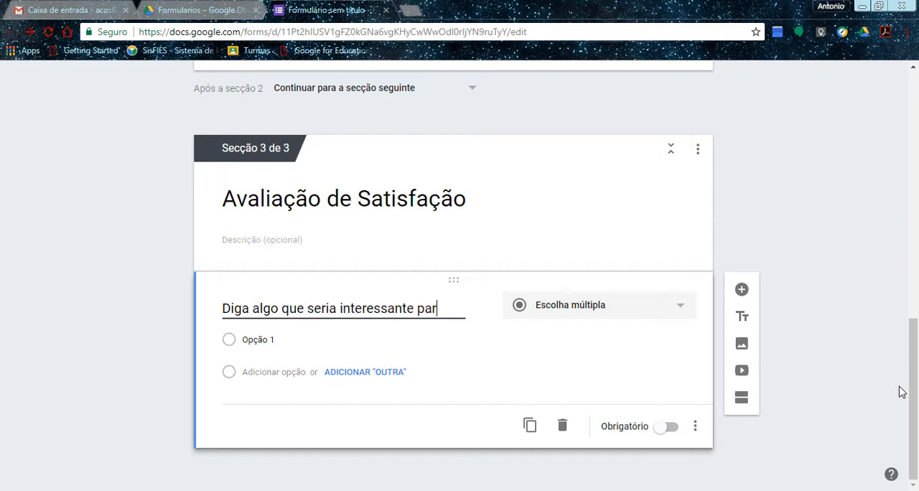
pyautogui.write('a melho')
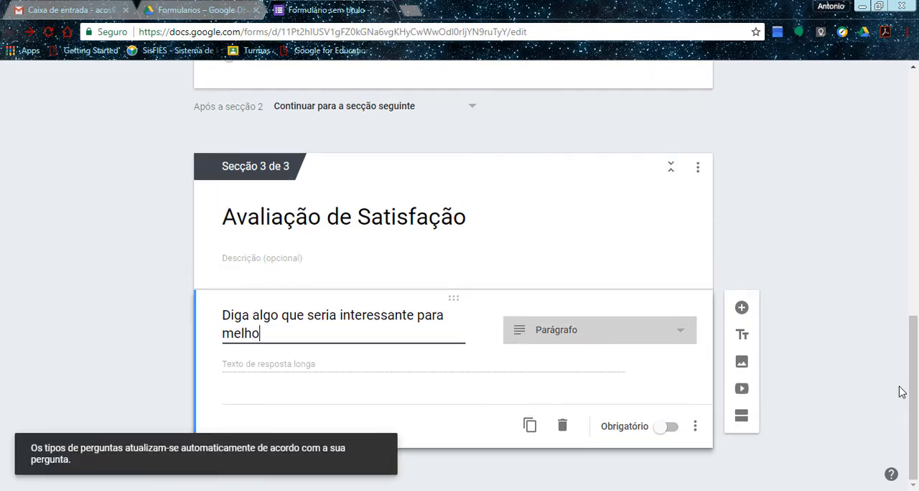
pyautogui.write('rar nos')
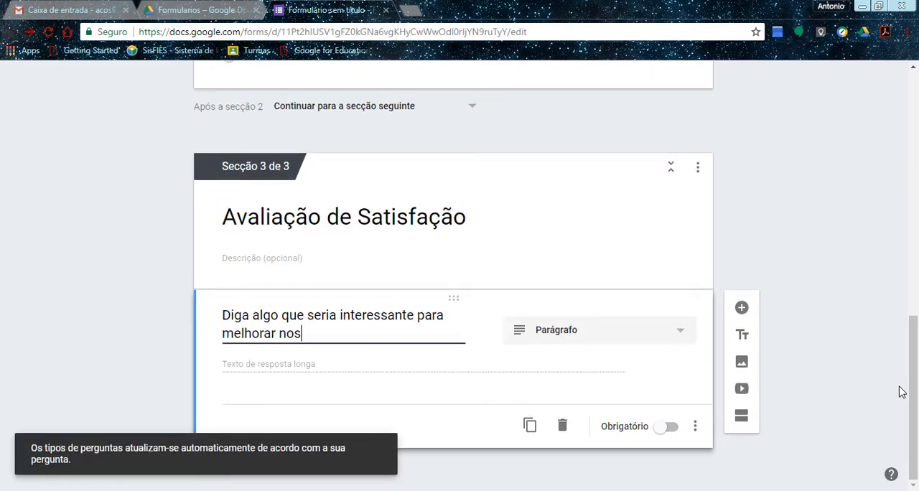
pyautogui.write('sos serviços:')
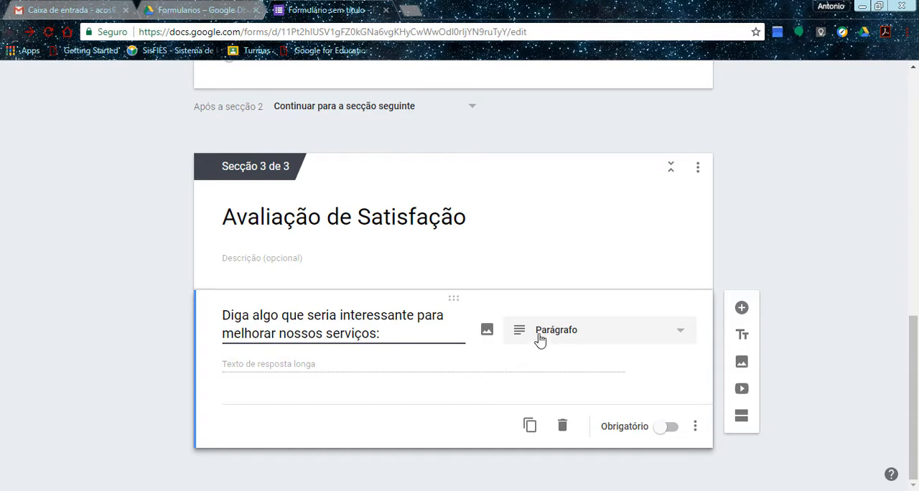
# Make the service improvement question in section 3 mandatory.
pyautogui.click(669, 436)
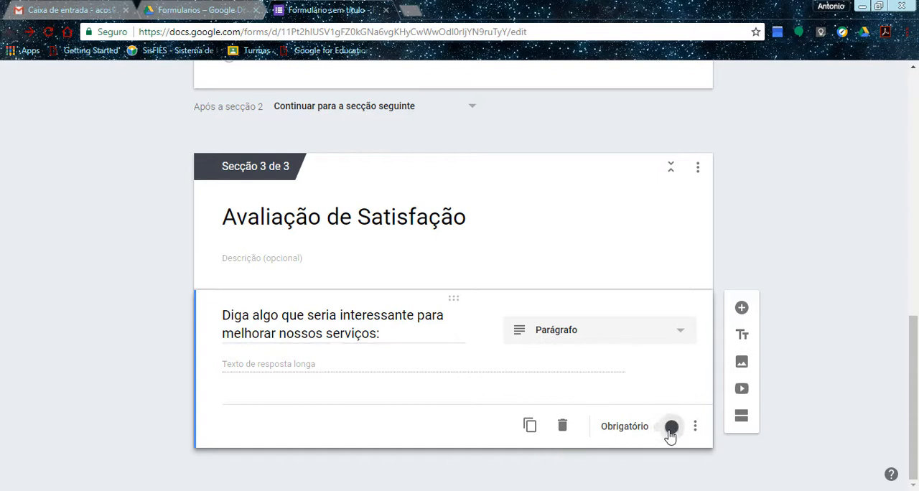
pyautogui.click(694, 429)
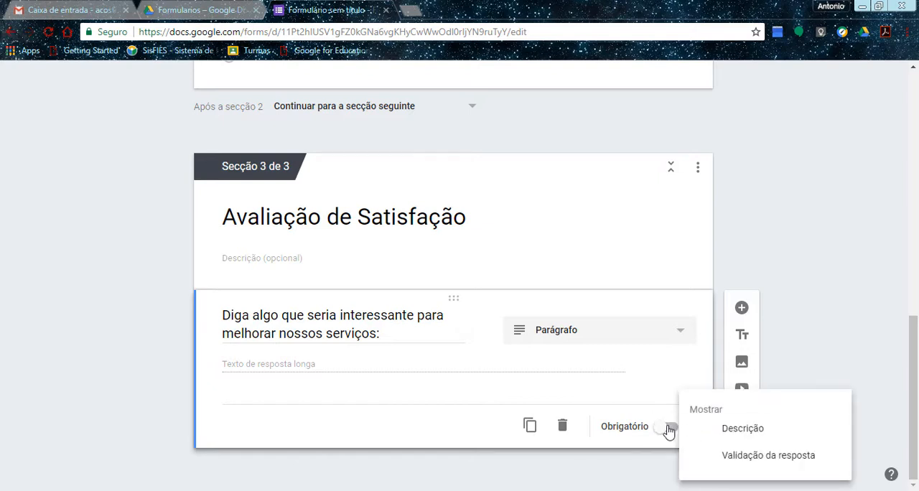
pyautogui.click(669, 429)
pyautogui.click(670, 430)
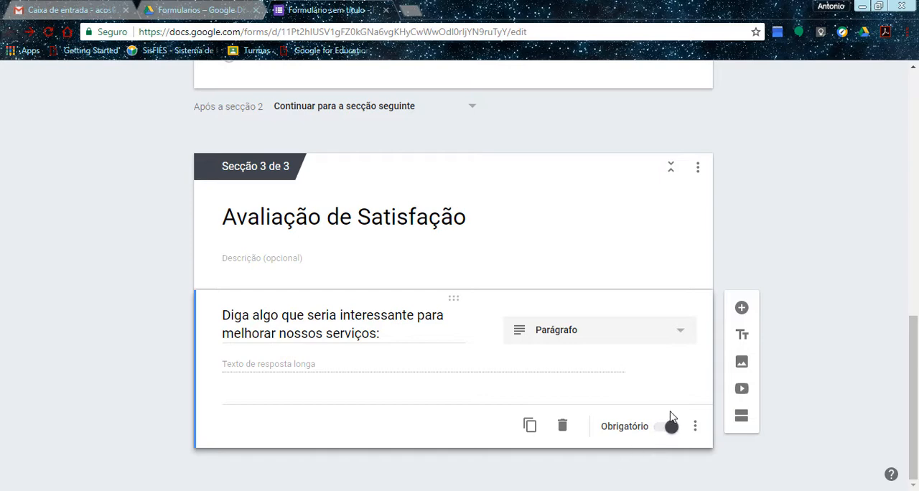
# Preview the form, answer the satisfaction question with "Bom" and continue to the following section.
pyautogui.scroll(15, 669, 416)
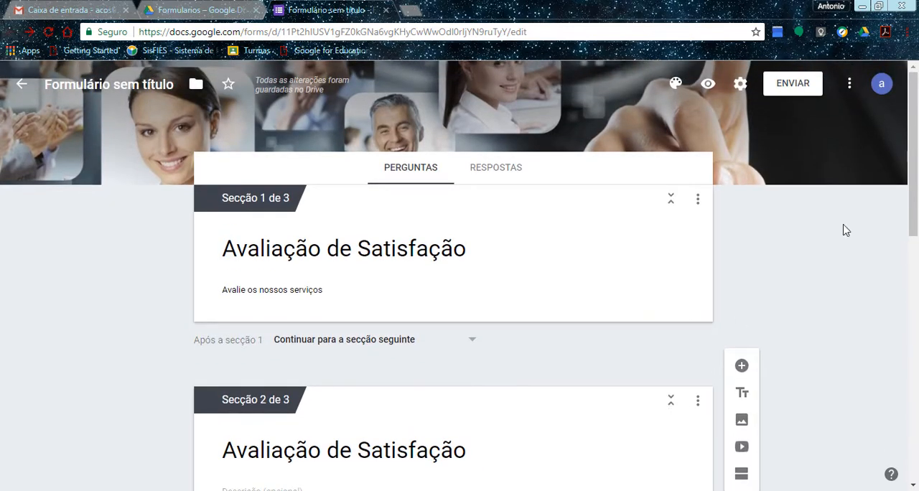
pyautogui.click(709, 86)
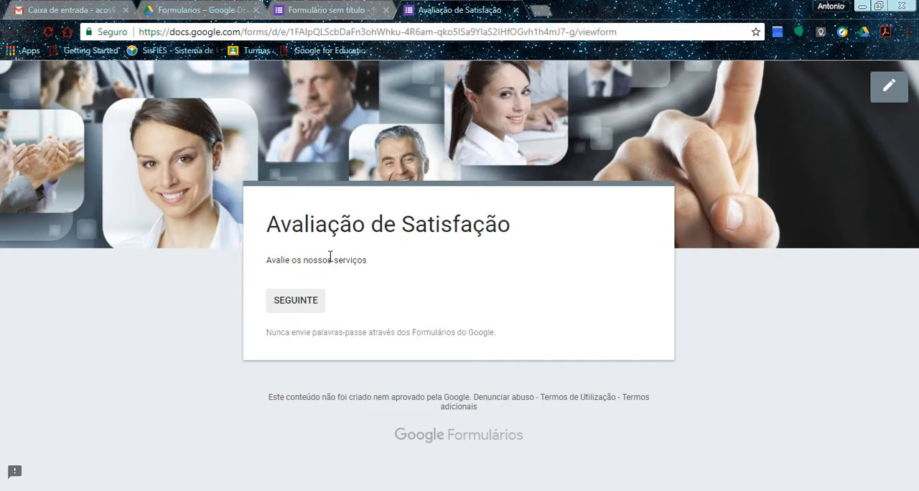
pyautogui.click(295, 306)
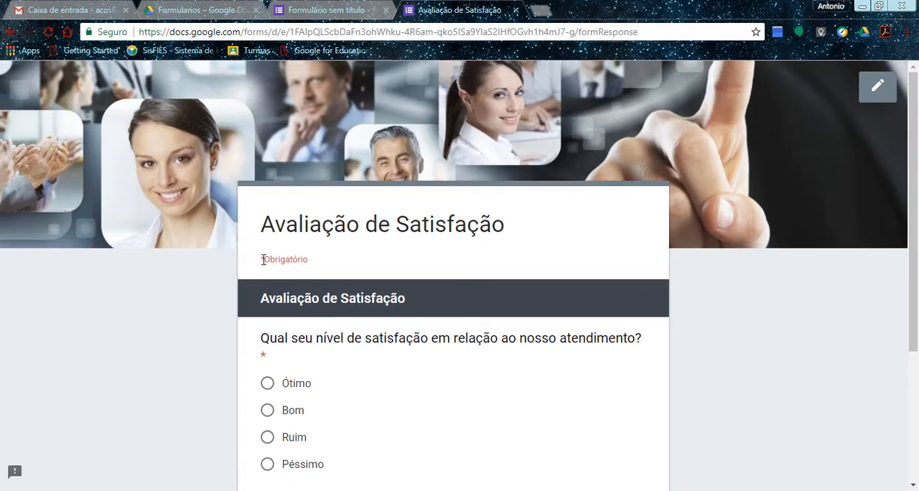
pyautogui.moveTo(915, 299); pyautogui.dragTo(918, 385)
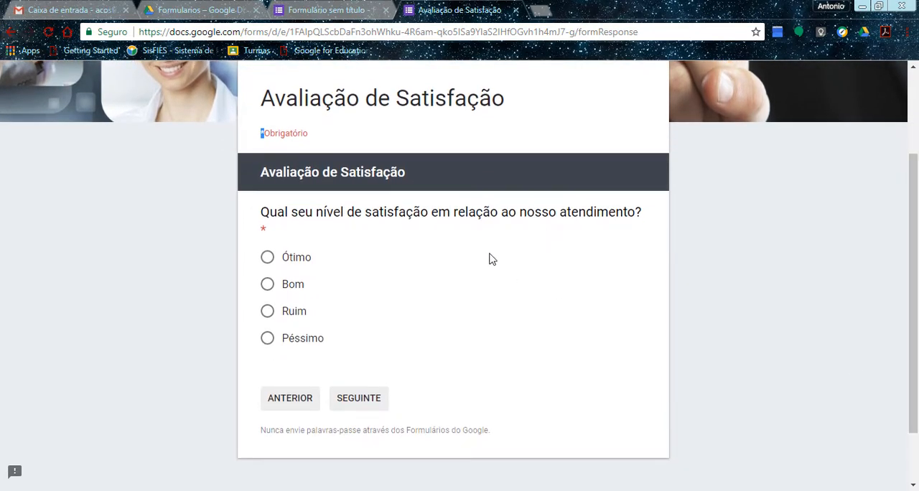
pyautogui.click(268, 286)
pyautogui.click(364, 404)
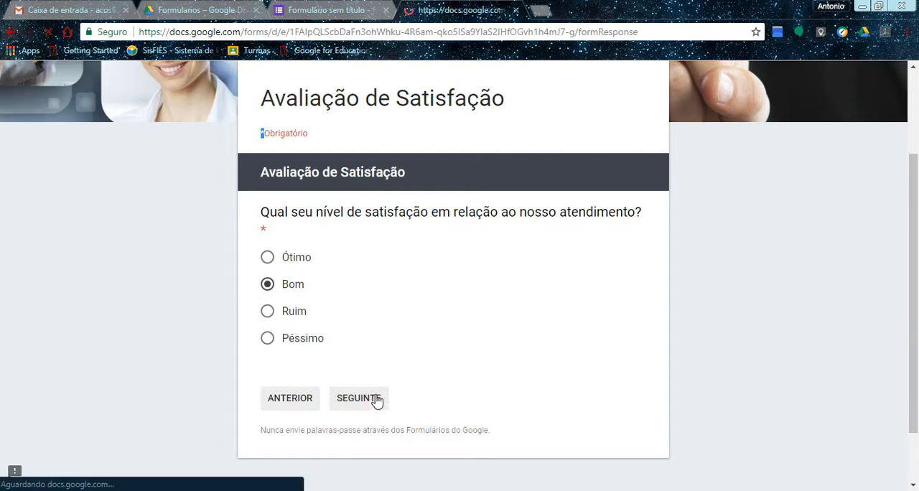
# Answer the service improvement question with the filler text "asdasd asd as da sd as d a" and submit the response.
pyautogui.scroll(-1, 912, 237)
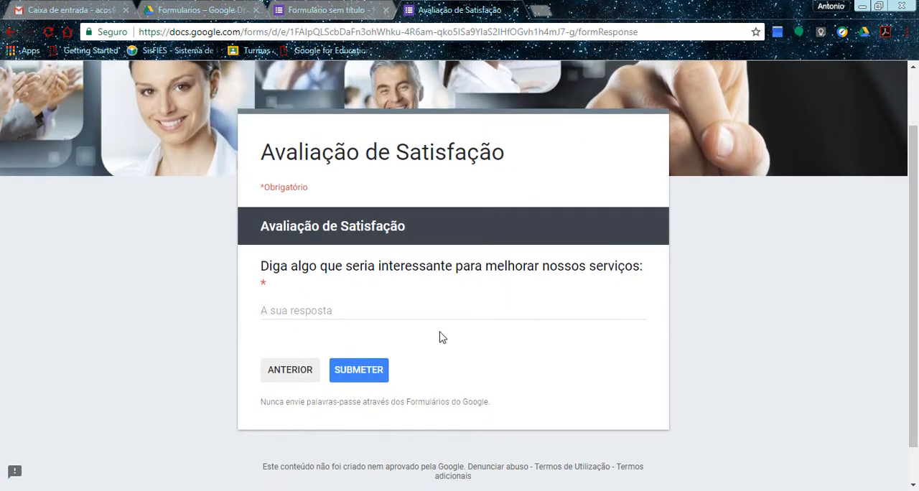
pyautogui.click(359, 311)
pyautogui.write('asdasd ')
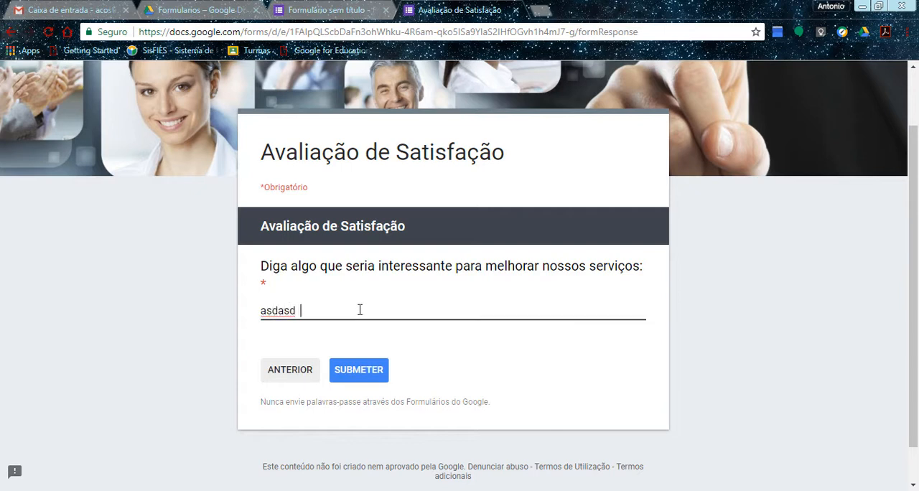
pyautogui.write(' asd as da sd as d a')
pyautogui.click(376, 374)
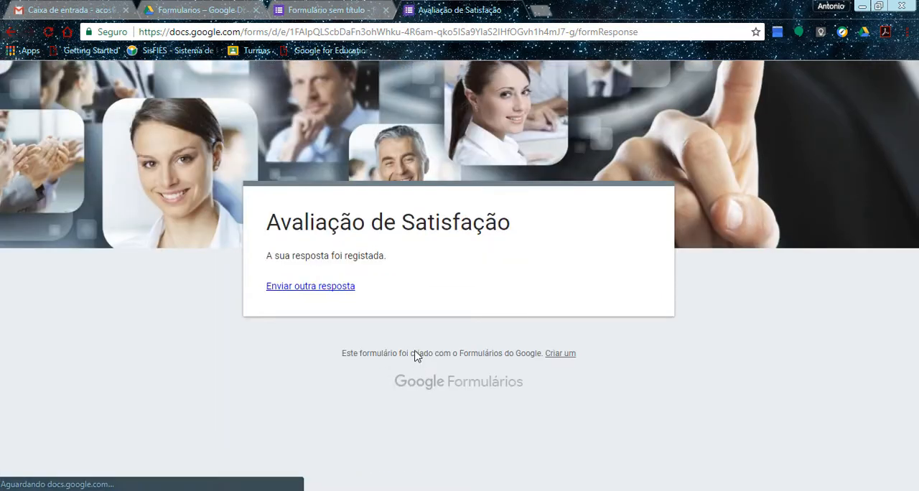
# Examine the confirmation page, reopen the form for another response and close the preview.
pyautogui.moveTo(273, 259); pyautogui.dragTo(343, 260)
pyautogui.click(430, 268)
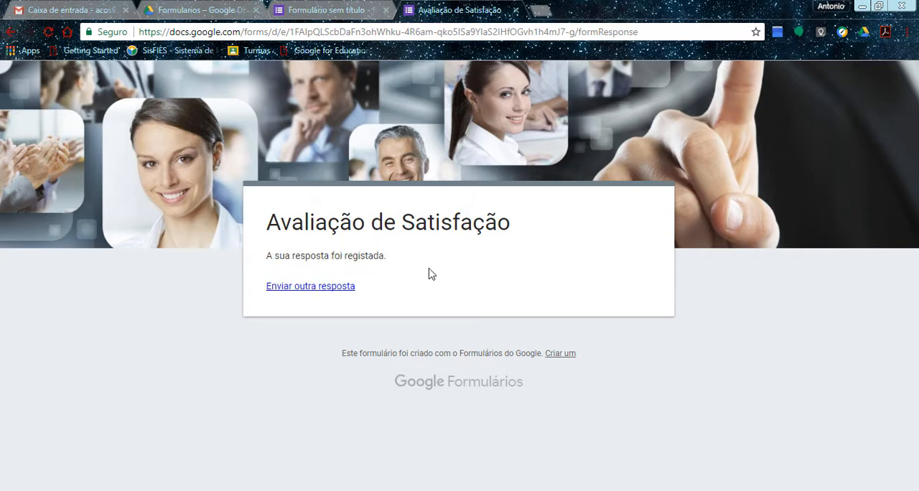
pyautogui.click(294, 290)
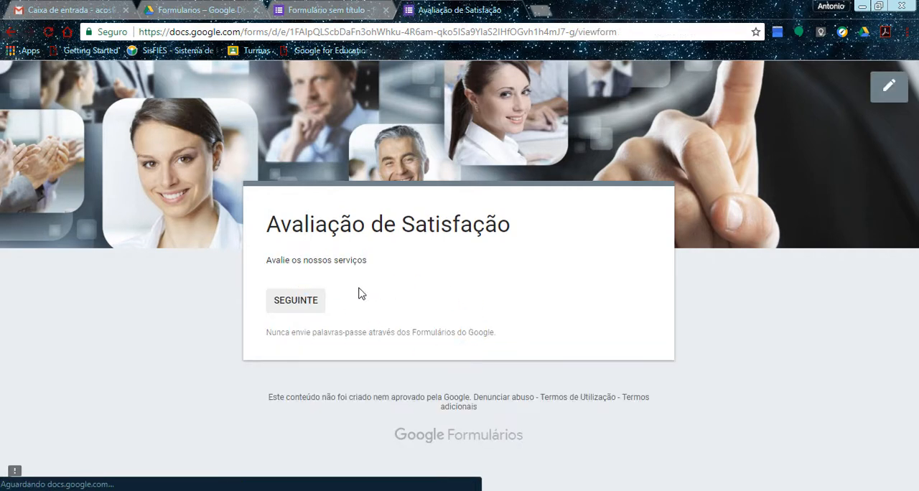
pyautogui.click(516, 10)
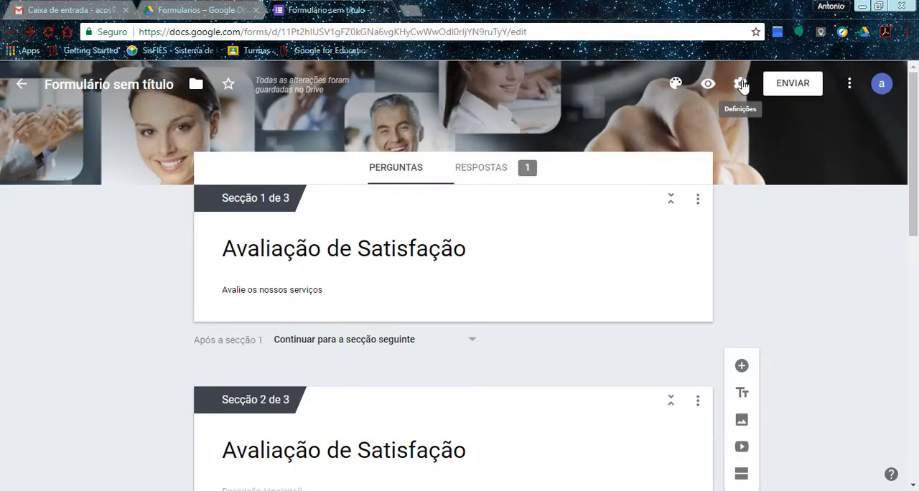
# Review the form's general, presentation and quiz settings, try the e-mail collection option, and leave the settings without saving.
pyautogui.click(740, 85)
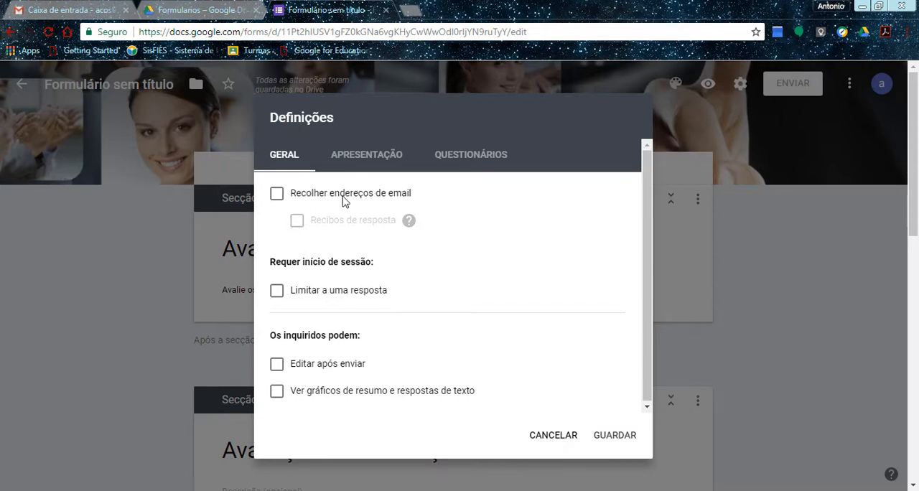
pyautogui.click(365, 199)
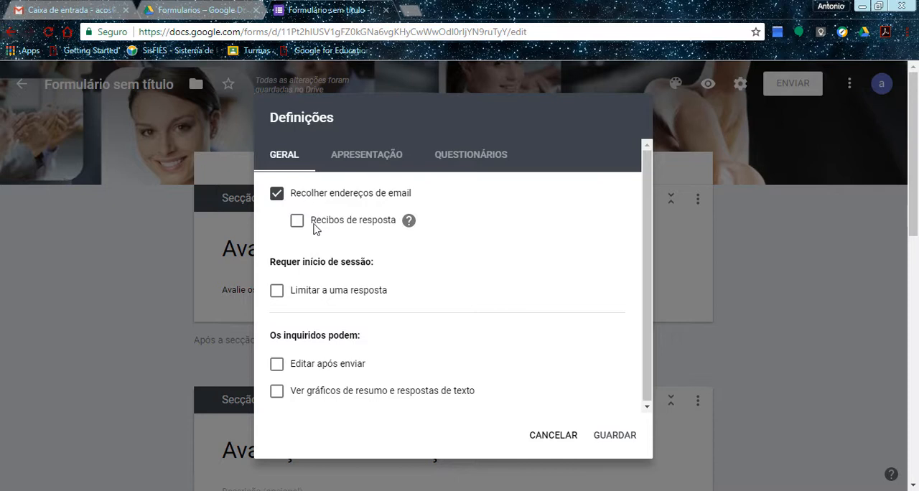
pyautogui.click(274, 195)
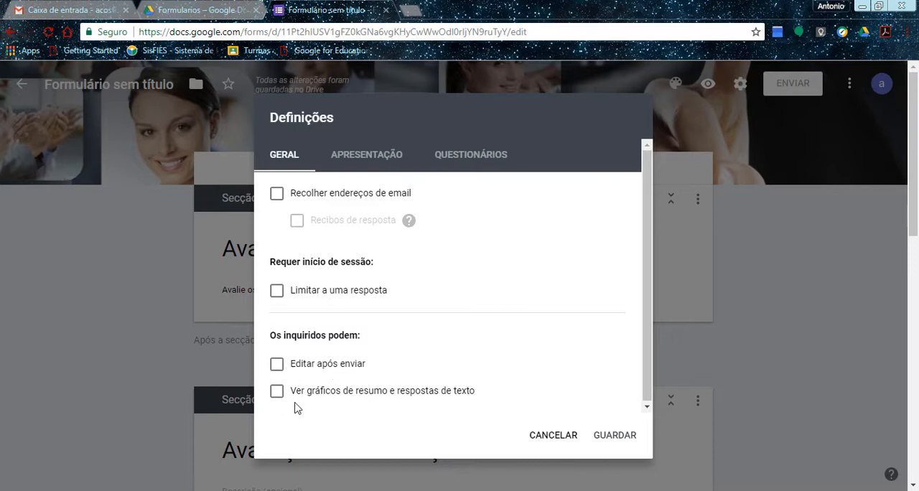
pyautogui.click(368, 167)
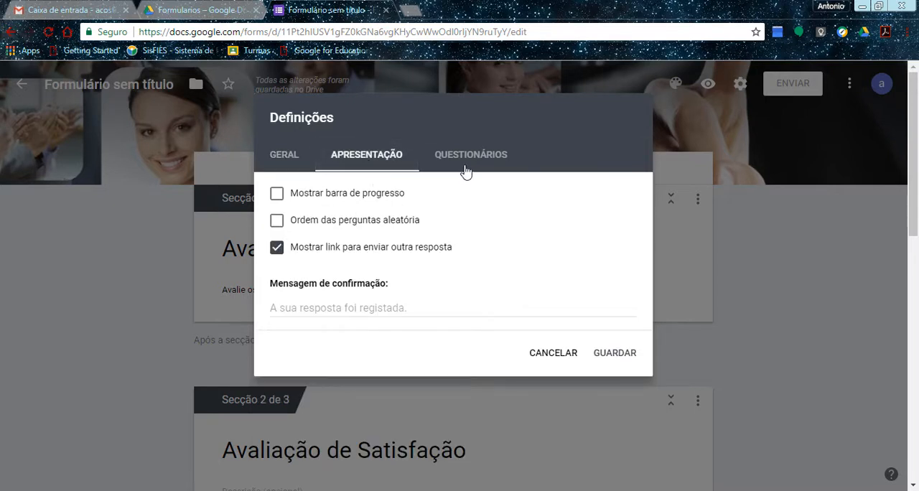
pyautogui.click(465, 170)
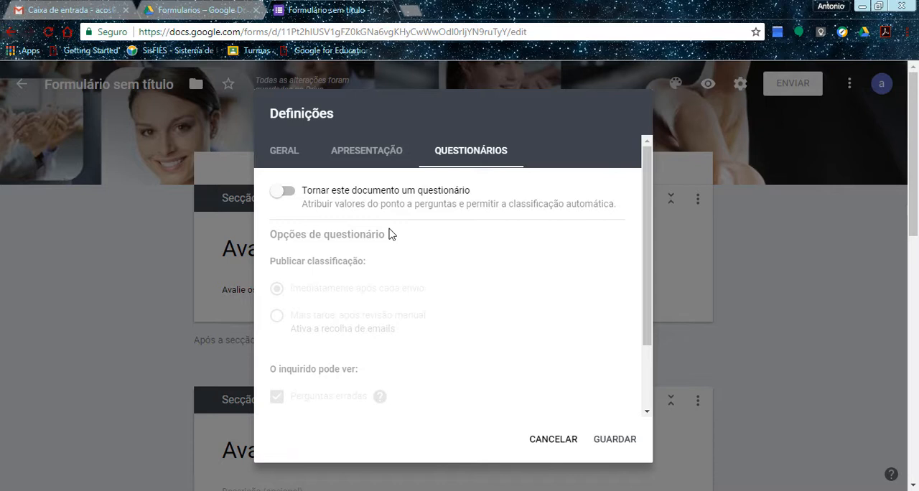
pyautogui.click(793, 306)
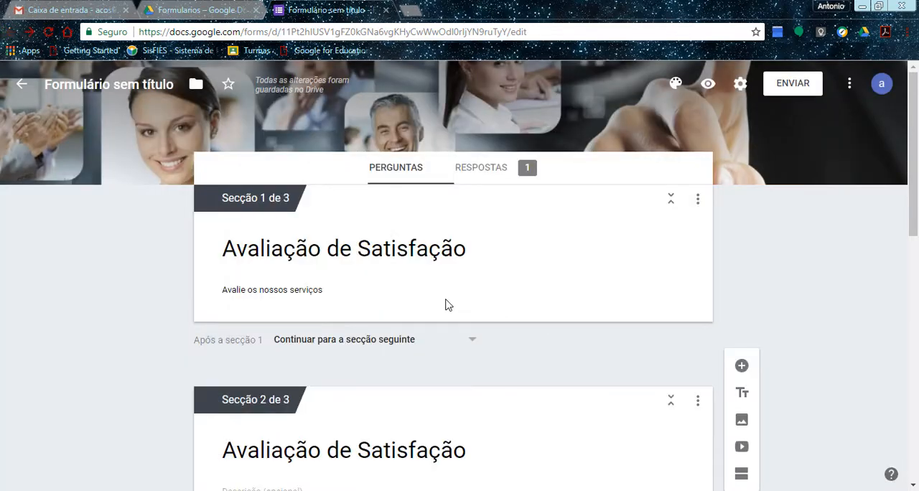
# Examine the response summary for the satisfaction question and the service improvement question.
pyautogui.scroll(-2, 447, 302)
pyautogui.scroll(1, 446, 300)
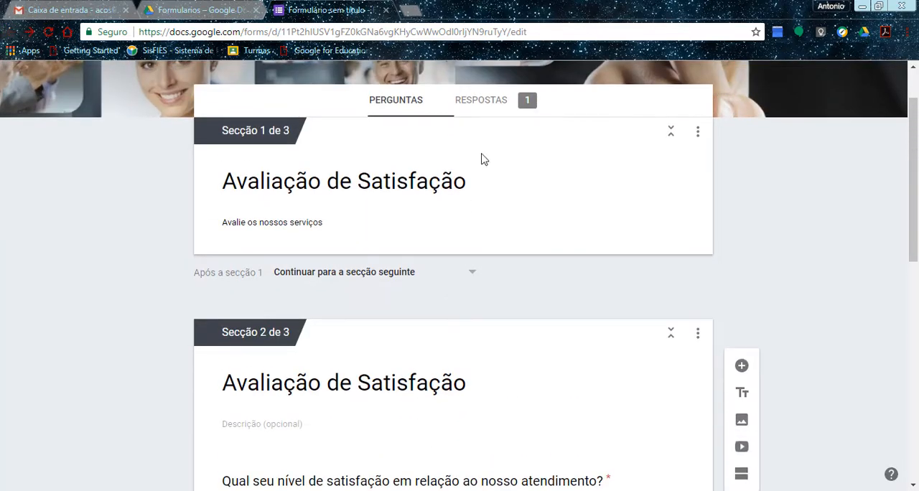
pyautogui.click(484, 106)
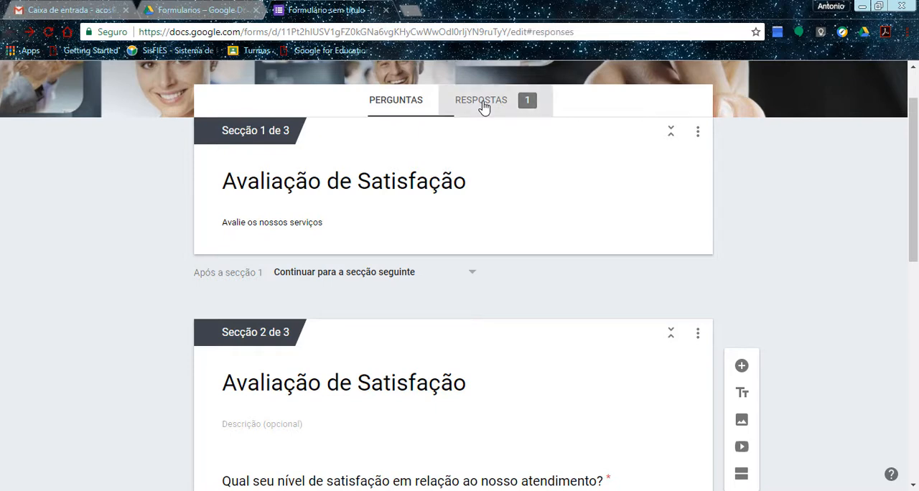
pyautogui.moveTo(916, 209); pyautogui.dragTo(916, 316)
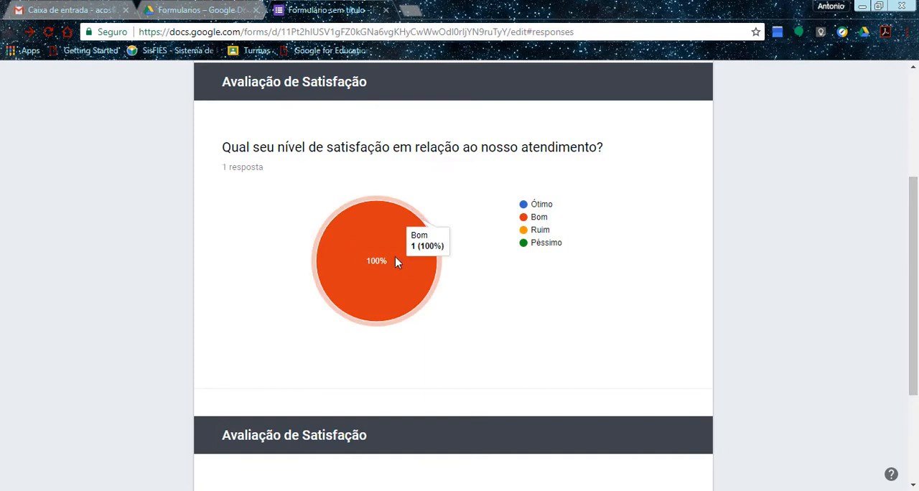
pyautogui.moveTo(915, 219); pyautogui.dragTo(911, 309)
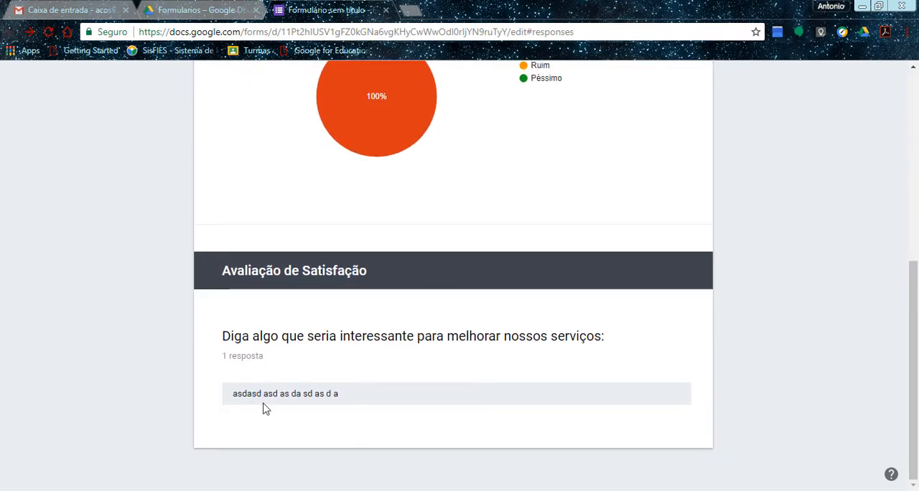
pyautogui.moveTo(916, 406); pyautogui.dragTo(914, 216)
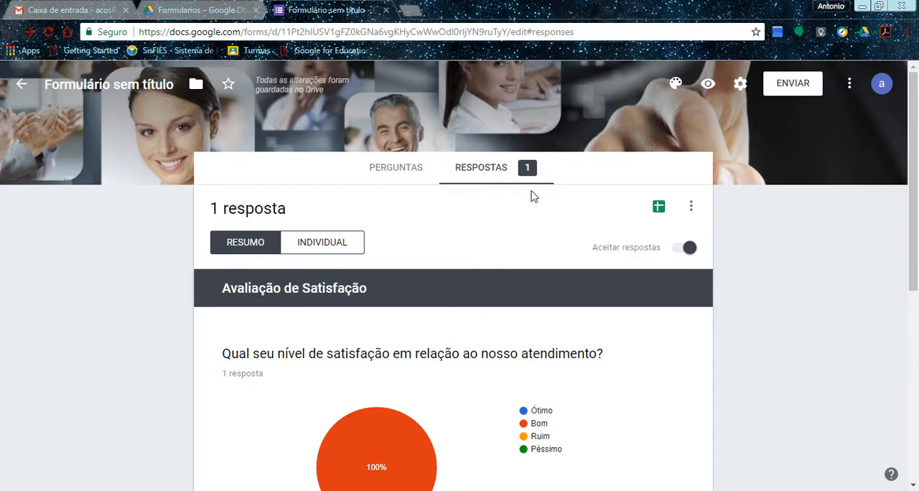
pyautogui.click(658, 209)
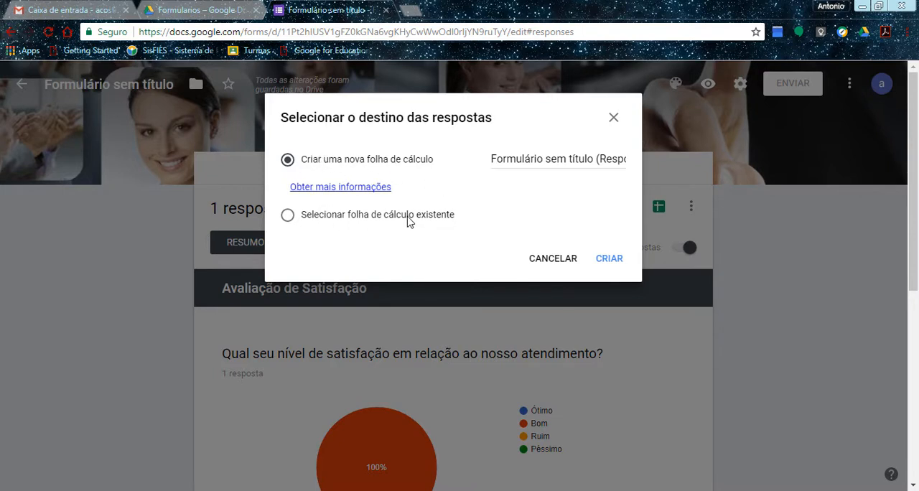
pyautogui.click(531, 160)
pyautogui.click(546, 258)
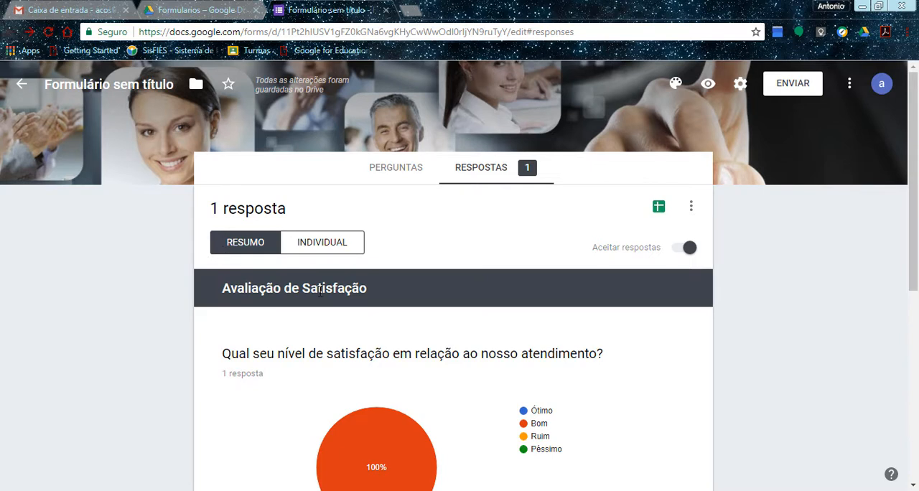
# Name the form file "Avaliação de Satisfação" and create a new spreadsheet "Avaliação de Satisfação (Respostas)" for its responses.
pyautogui.click(393, 168)
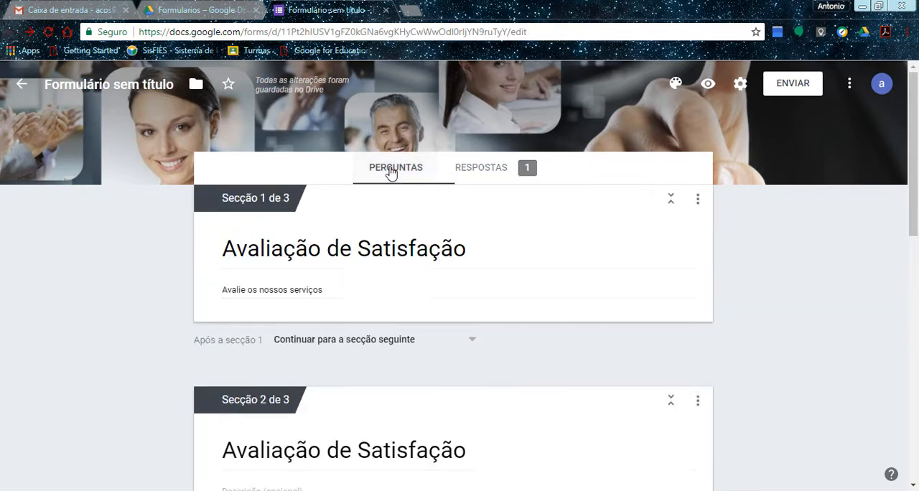
pyautogui.click(92, 86)
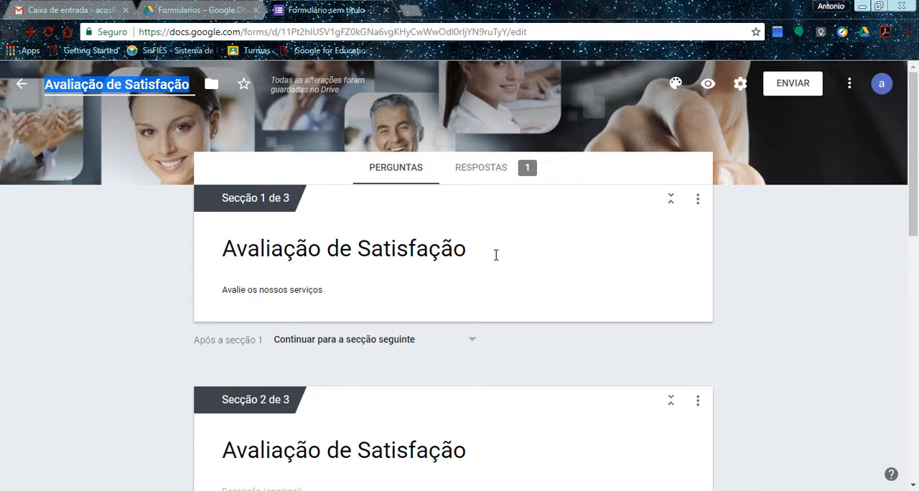
pyautogui.click(513, 170)
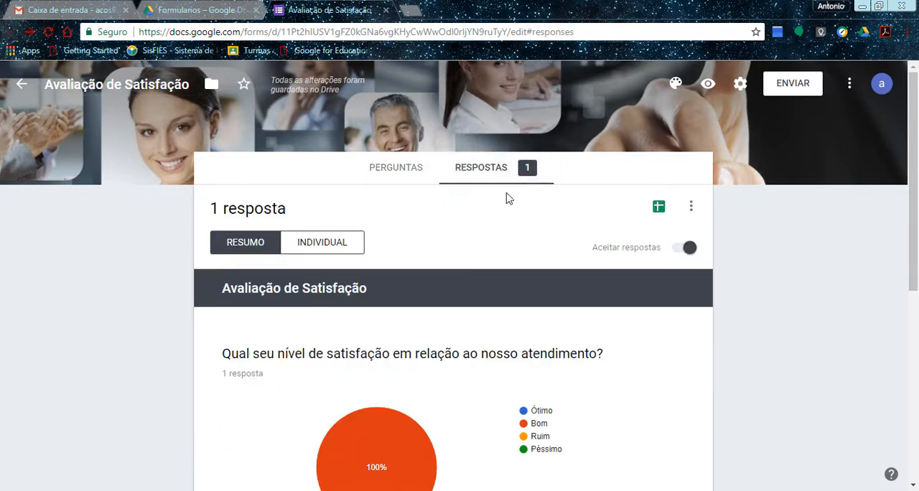
pyautogui.click(658, 207)
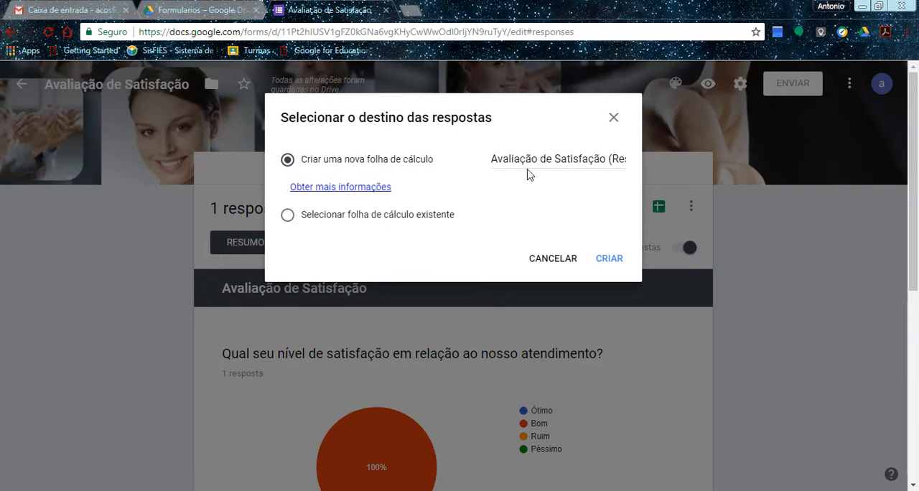
pyautogui.click(600, 163)
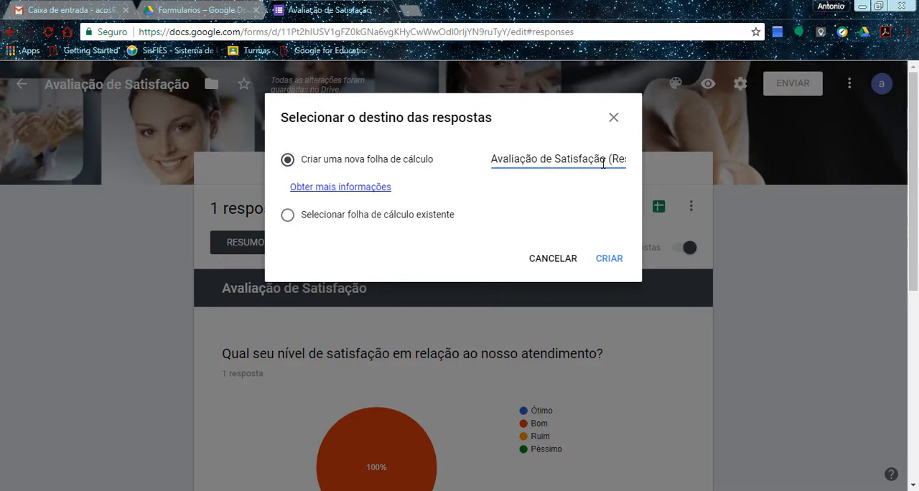
pyautogui.click(607, 263)
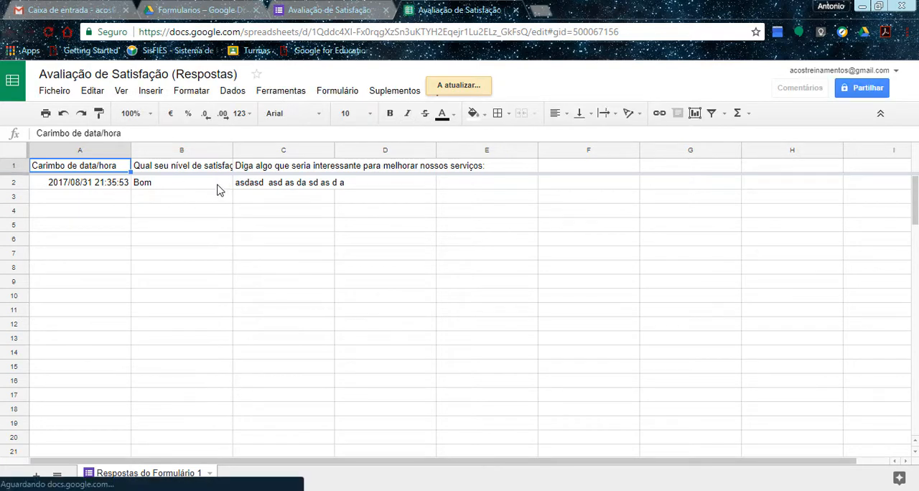
# Examine the recorded answers in the response spreadsheet and compare them with the form's response summary.
pyautogui.click(338, 152)
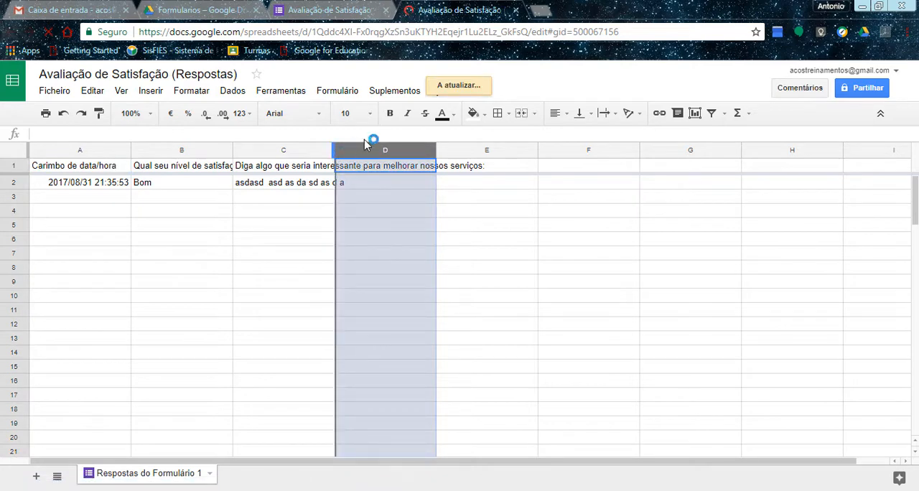
pyautogui.click(331, 11)
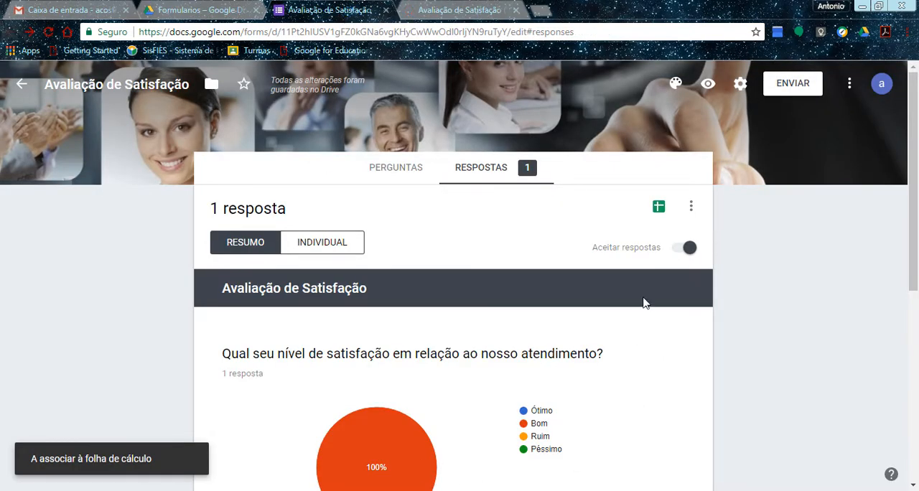
pyautogui.scroll(-5, 565, 290)
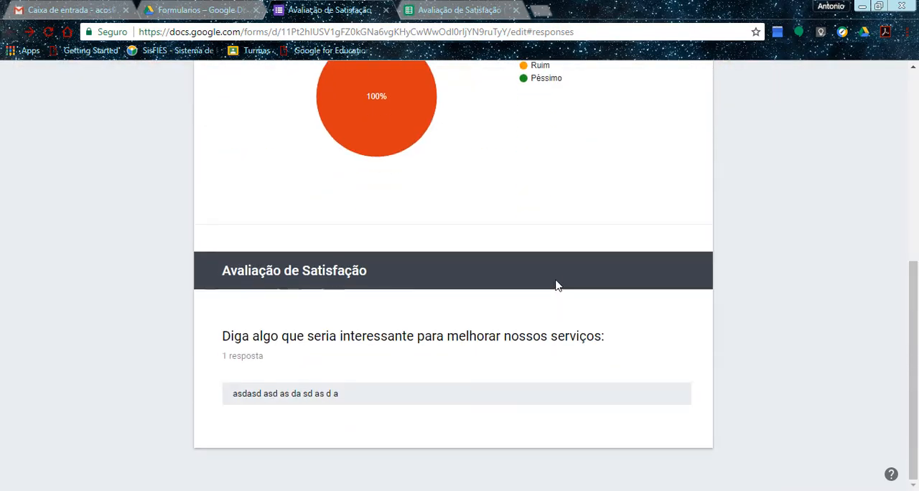
pyautogui.scroll(5, 552, 284)
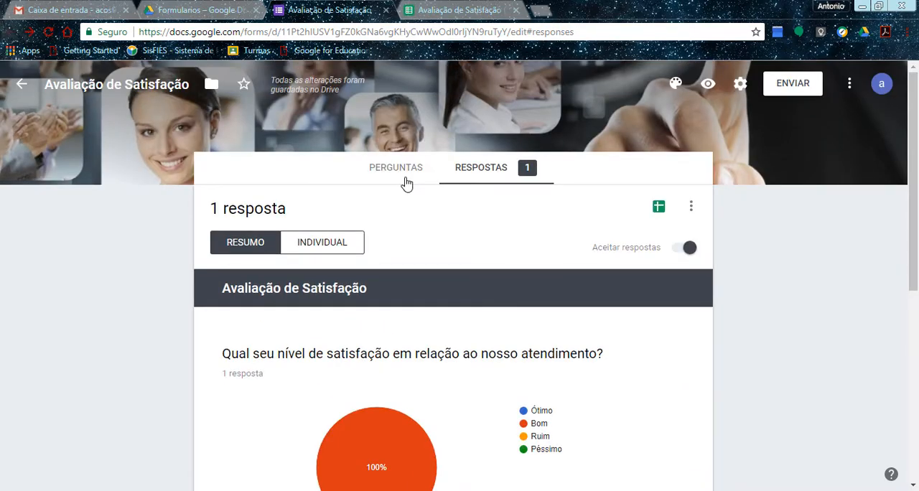
# Go back to the form's questions, close the response spreadsheet and the form, and return to the Formularios folder in Drive.
pyautogui.click(407, 182)
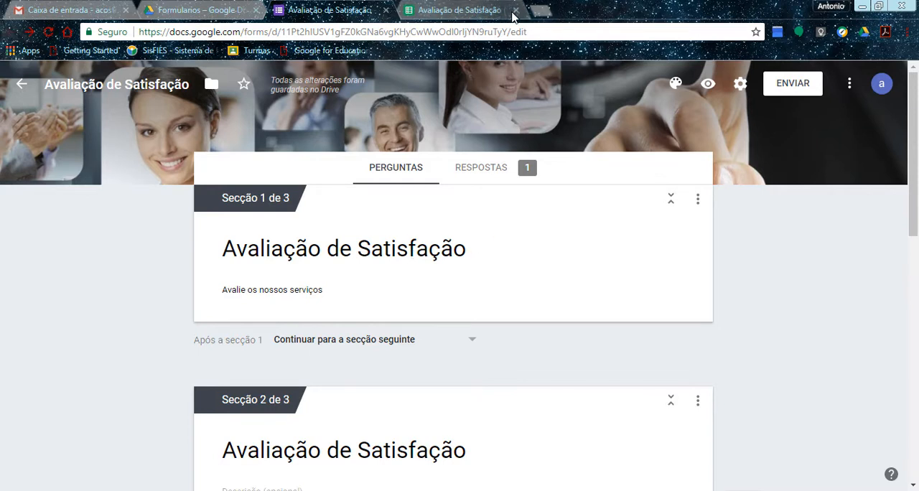
pyautogui.click(516, 11)
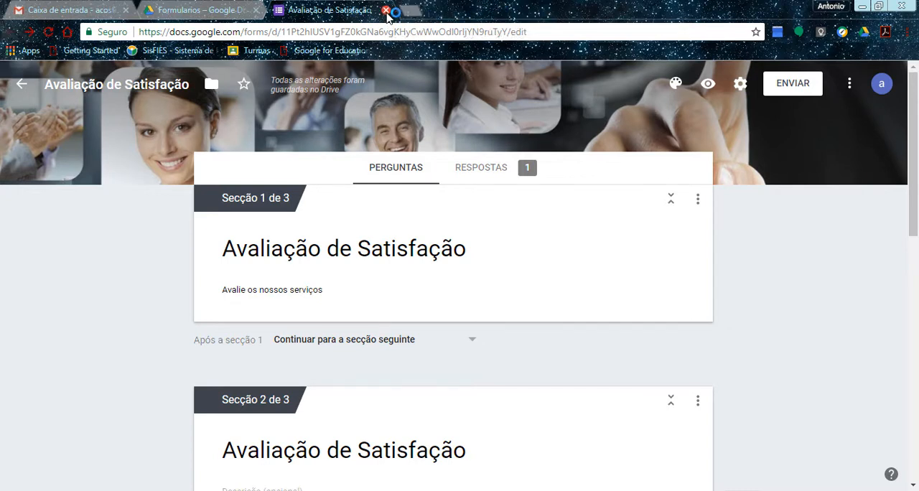
pyautogui.click(386, 10)
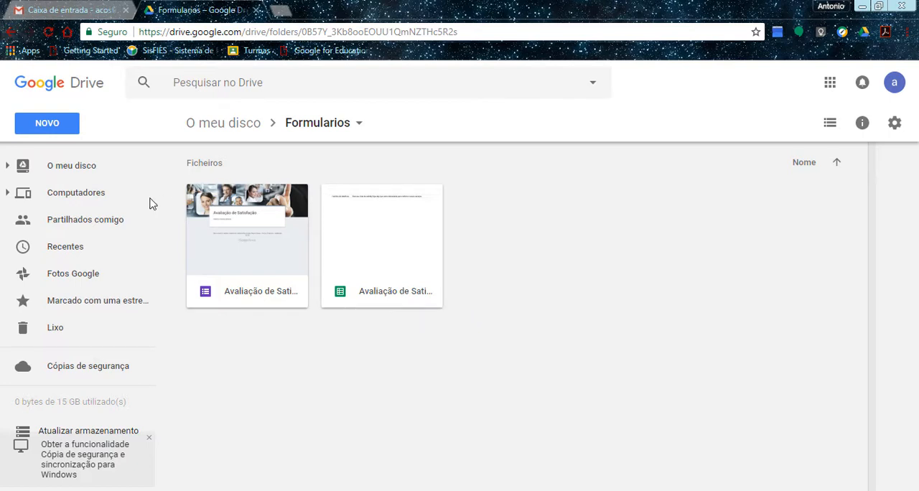
# Create a new blank Google form in the Formularios folder.
pyautogui.click(64, 132)
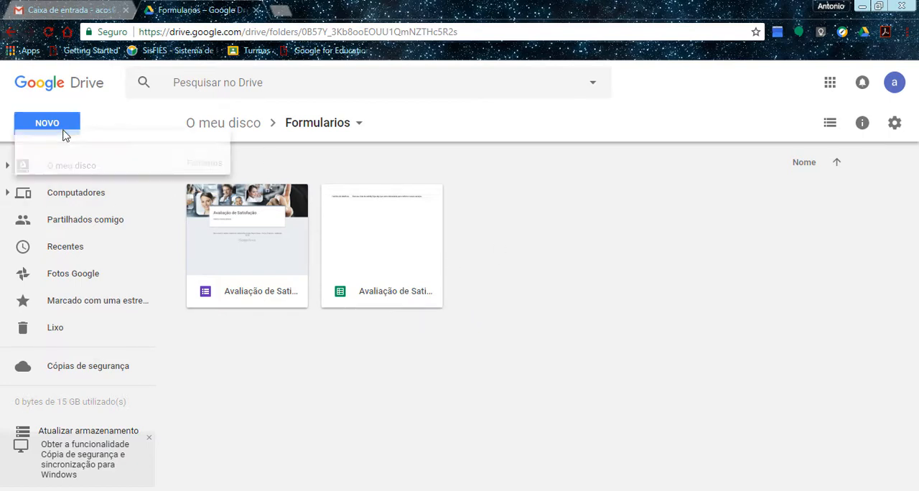
pyautogui.moveTo(99, 309)
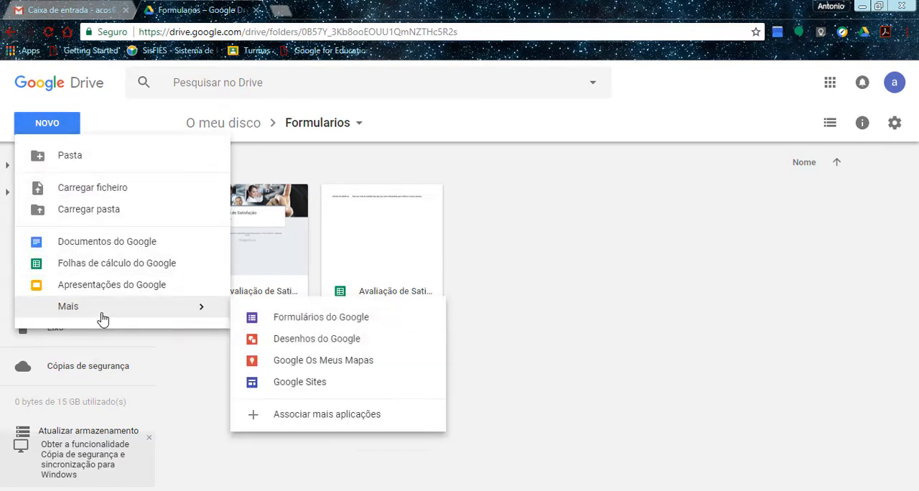
pyautogui.click(273, 327)
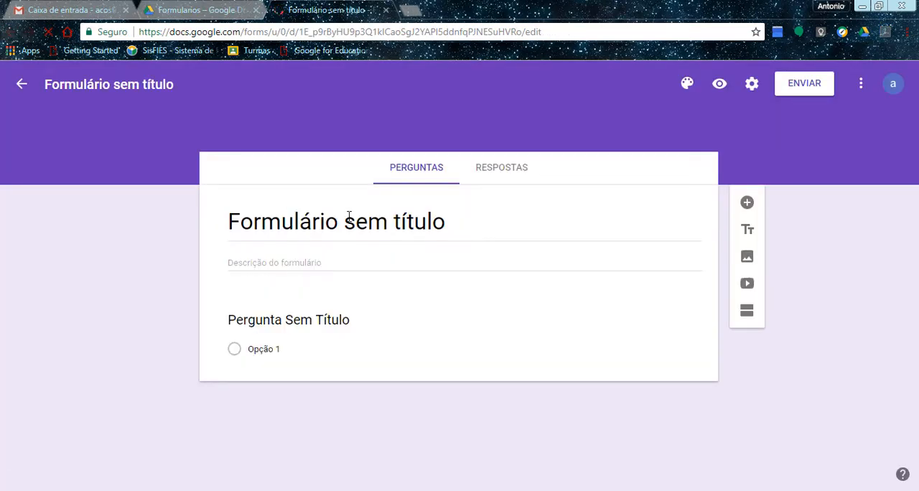
pyautogui.click(348, 222)
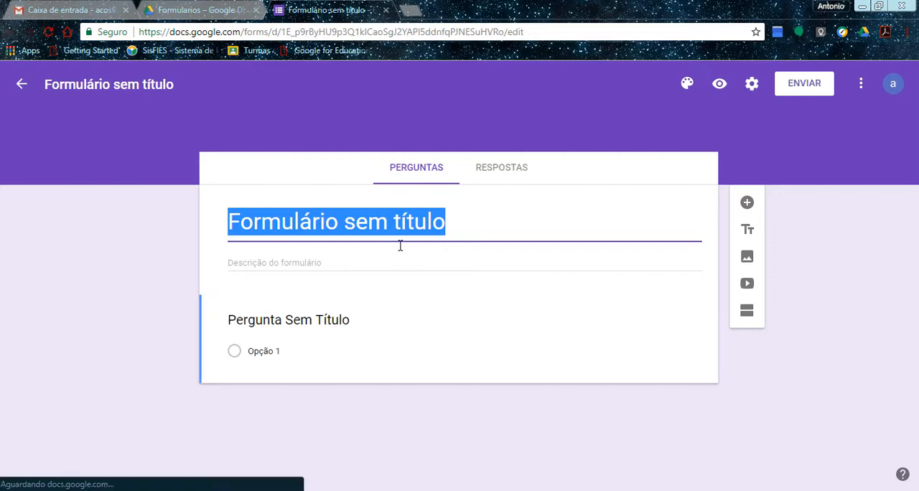
pyautogui.write('Ava')
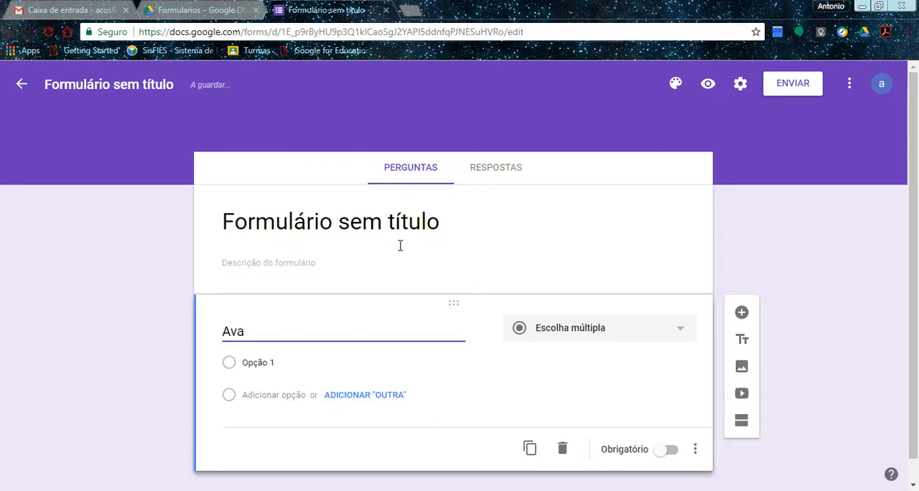
pyautogui.press('BackSpace')
pyautogui.press('BackSpace')
pyautogui.press('BackSpace')
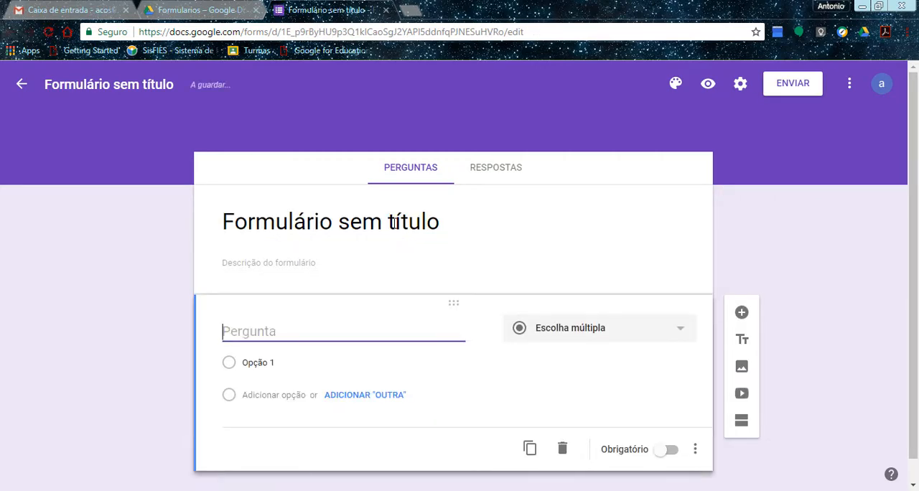
# Title the new form "Avaliação de matemática" and leave the description empty.
pyautogui.click(394, 224)
pyautogui.write('Aval')
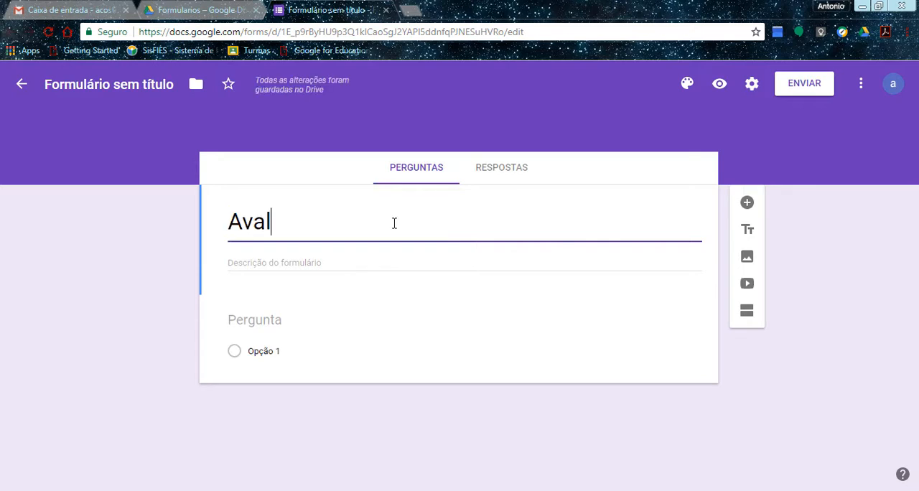
pyautogui.write('iação de ')
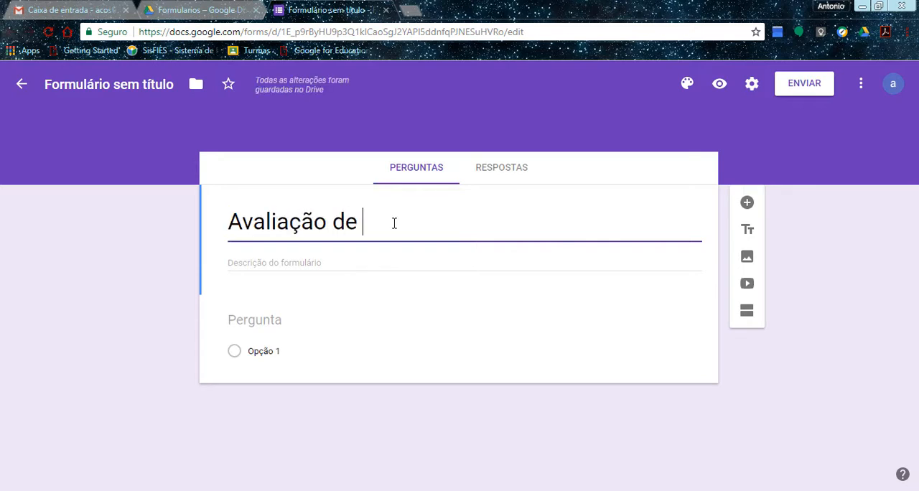
pyautogui.write('mat')
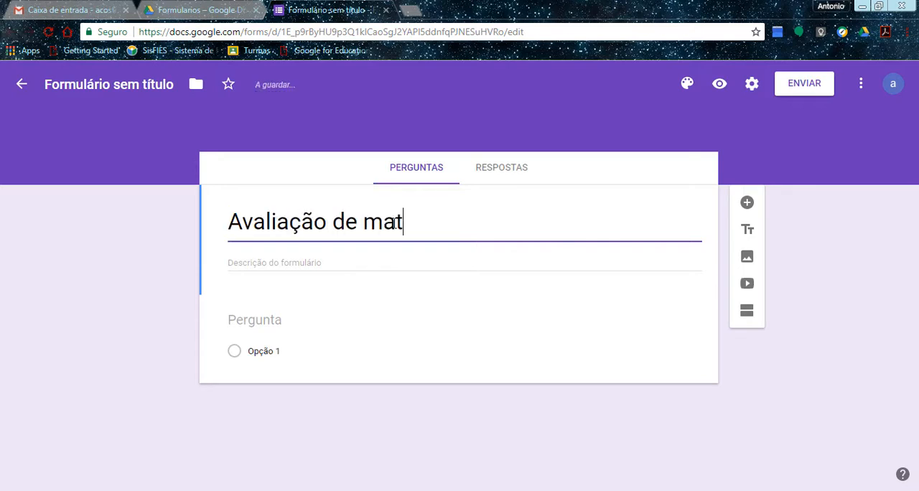
pyautogui.write('emá')
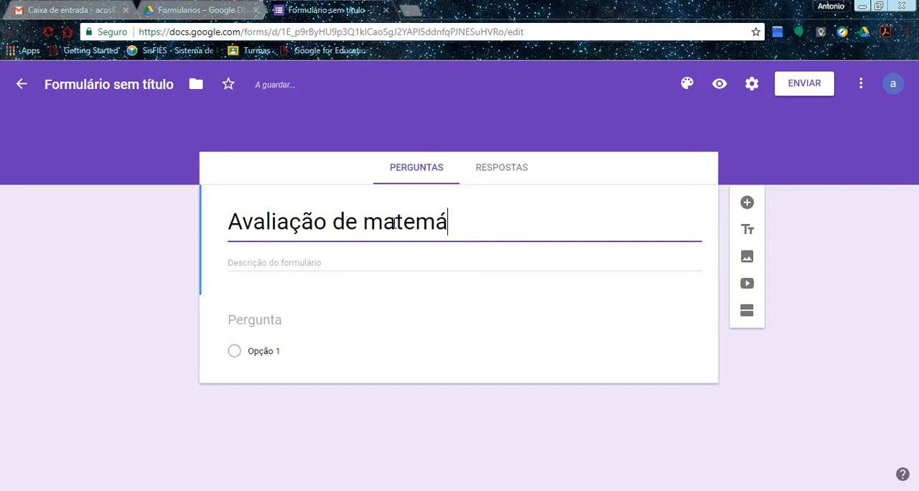
pyautogui.write('tiac')
pyautogui.press('BackSpace')
pyautogui.press('BackSpace')
pyautogui.write('ca')
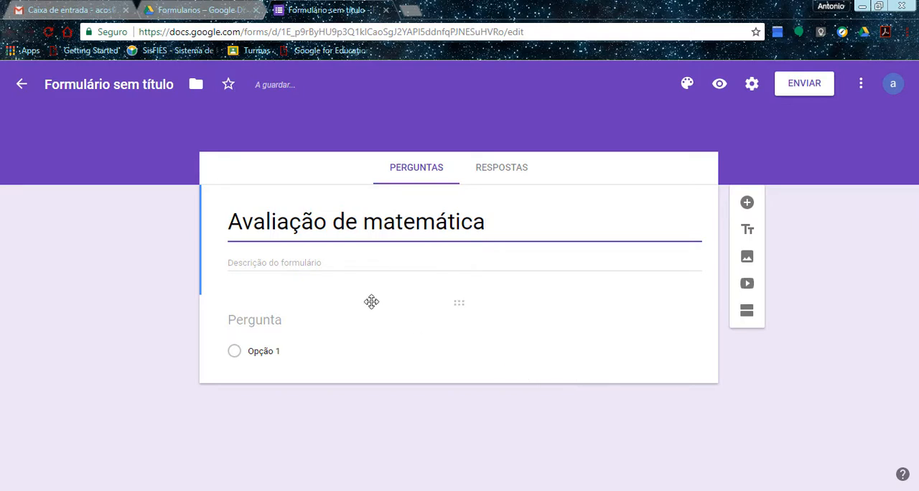
pyautogui.click(368, 266)
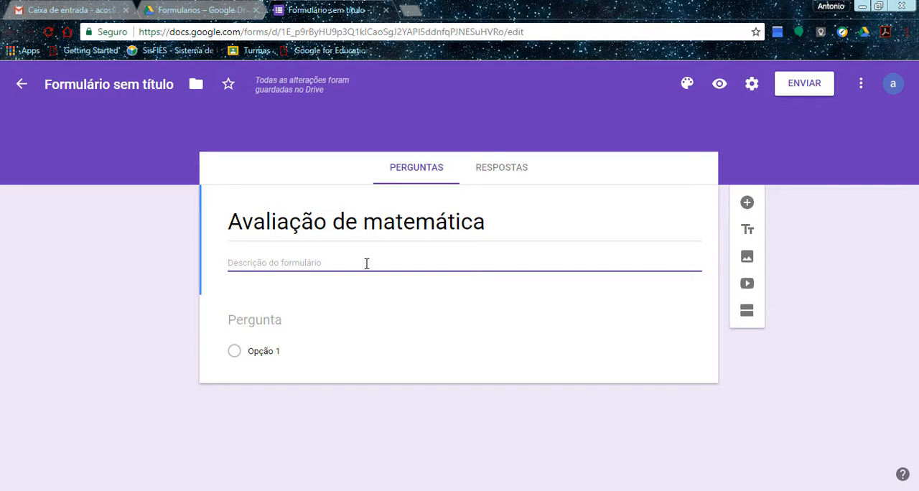
# Set up the first question as "Seu nome" with the short-answer type (Resposta curta) and make it required.
pyautogui.click(252, 325)
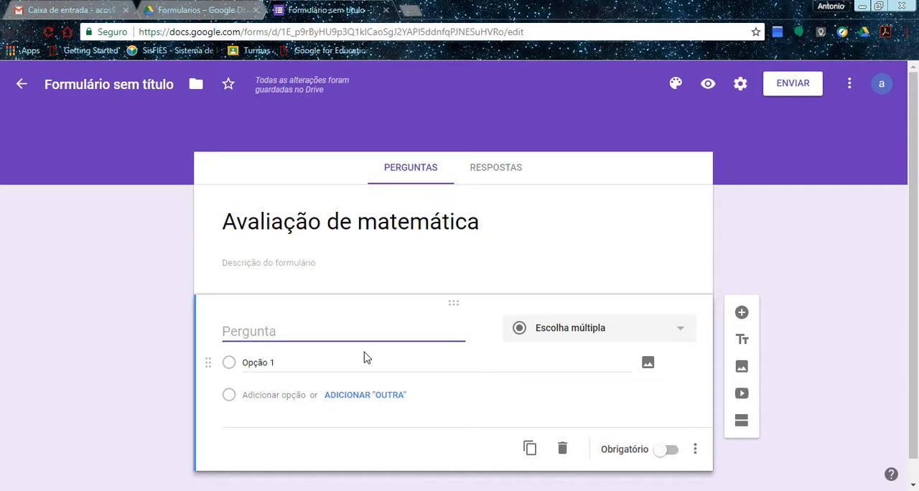
pyautogui.write('Seu nome')
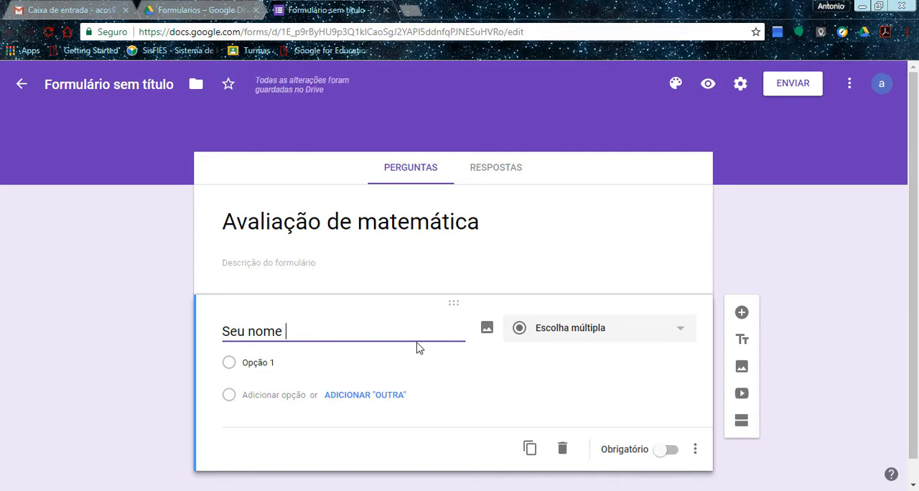
pyautogui.click(592, 335)
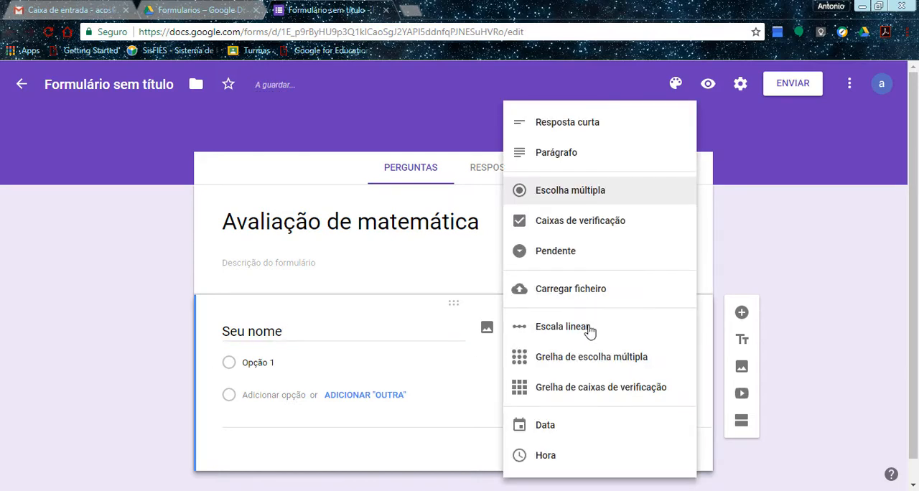
pyautogui.click(540, 130)
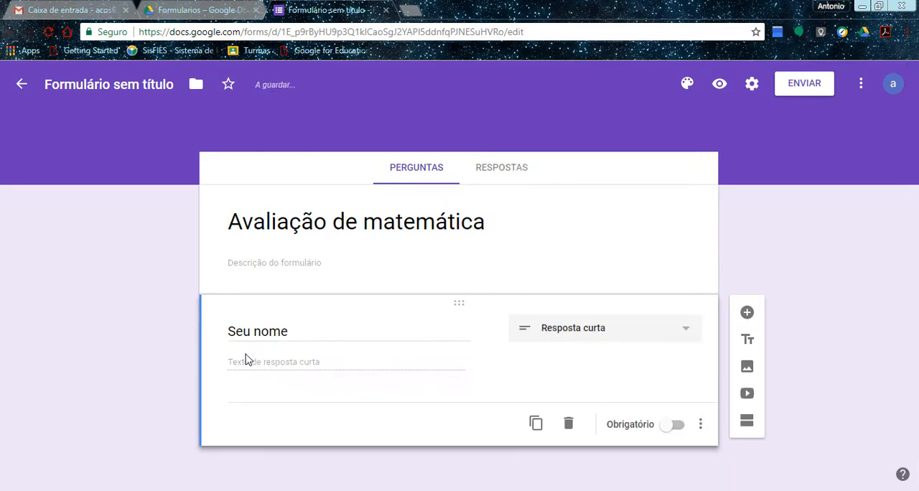
pyautogui.click(679, 428)
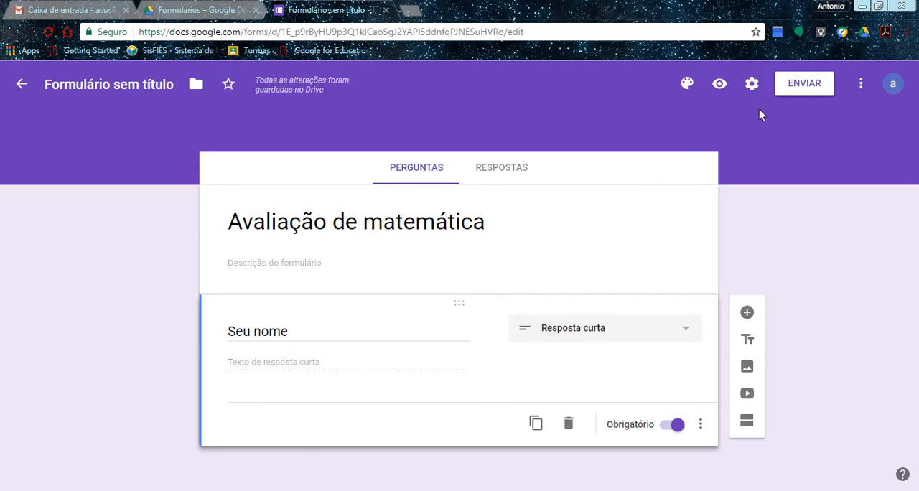
# Turn the form into a quiz (questionário) in its settings and save them.
pyautogui.click(756, 87)
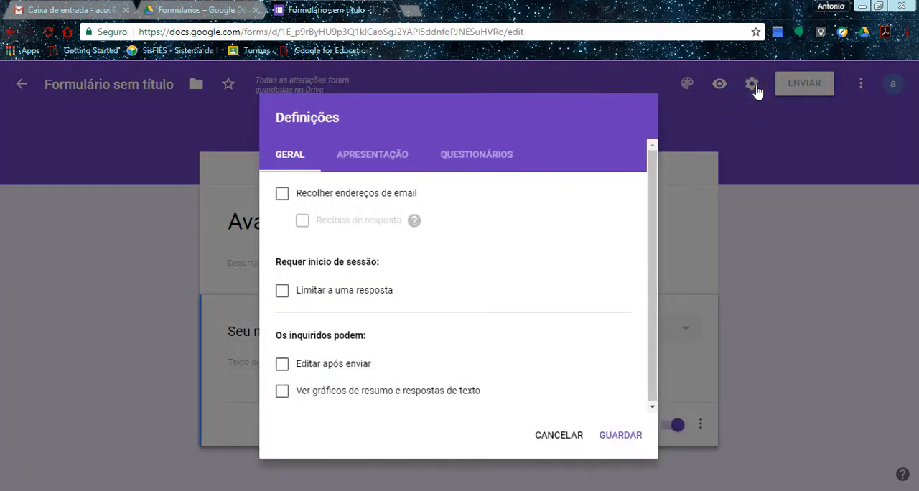
pyautogui.click(452, 159)
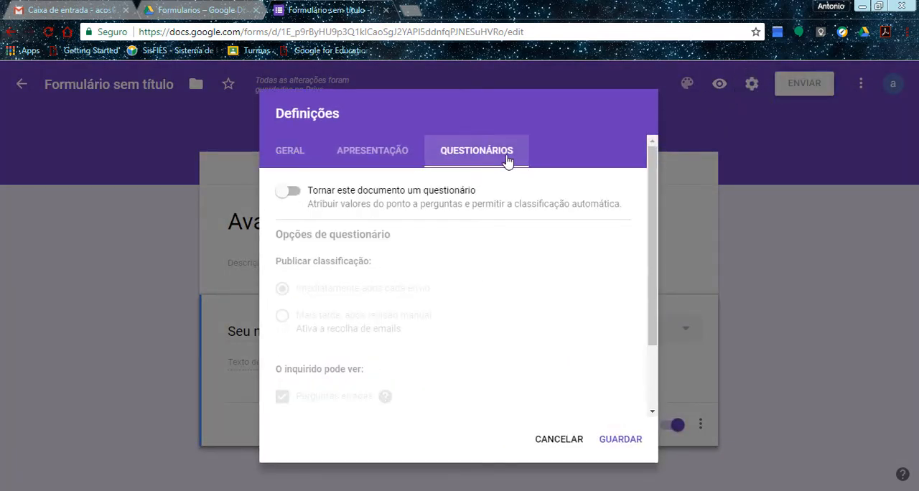
pyautogui.click(321, 192)
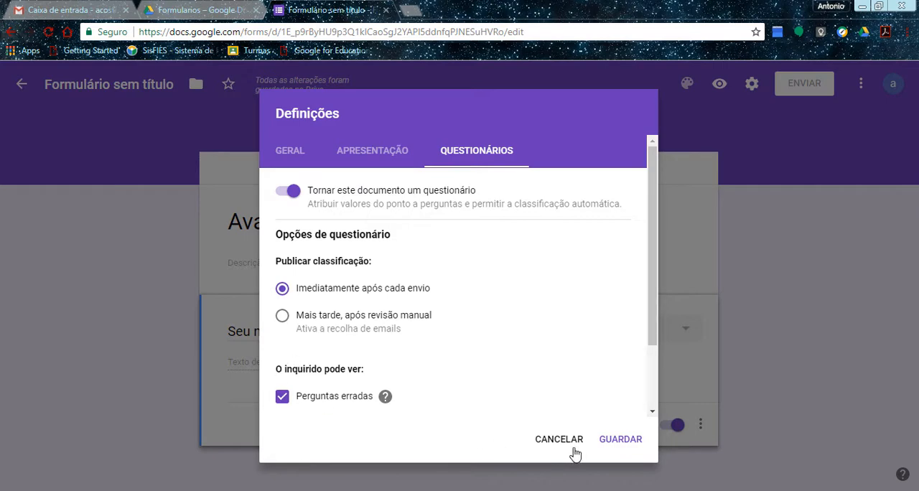
pyautogui.click(627, 440)
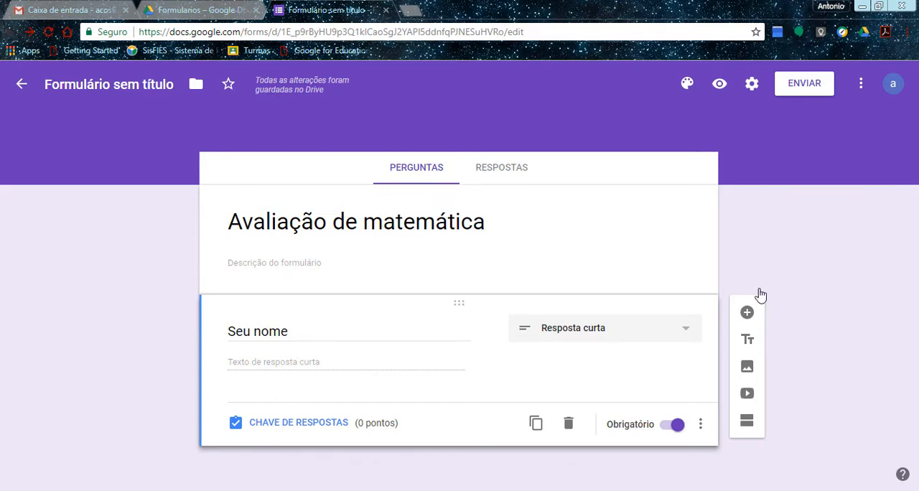
# Add a multiple-choice question worded "Quanto é 1+1" below the name question.
pyautogui.click(747, 313)
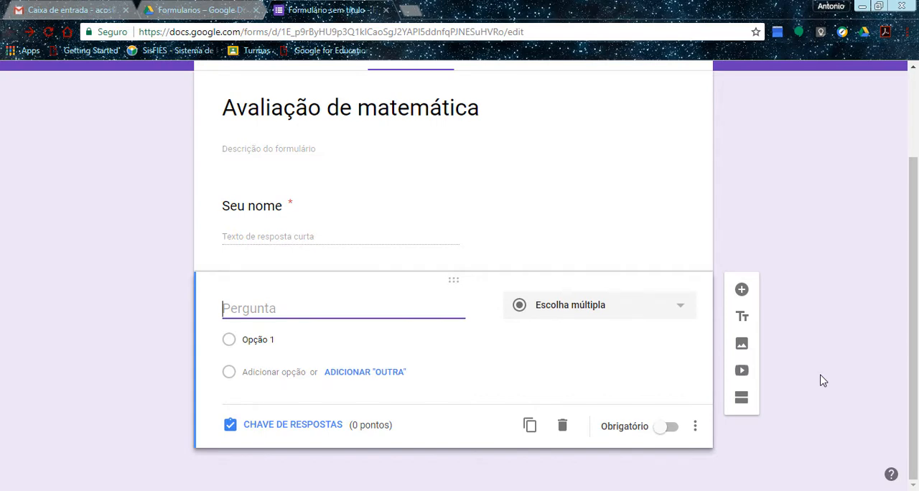
pyautogui.write('qua')
pyautogui.write('uan')
pyautogui.press('BackSpace')
pyautogui.press('BackSpace')
pyautogui.press('BackSpace')
pyautogui.write('Quanto é 1+1')
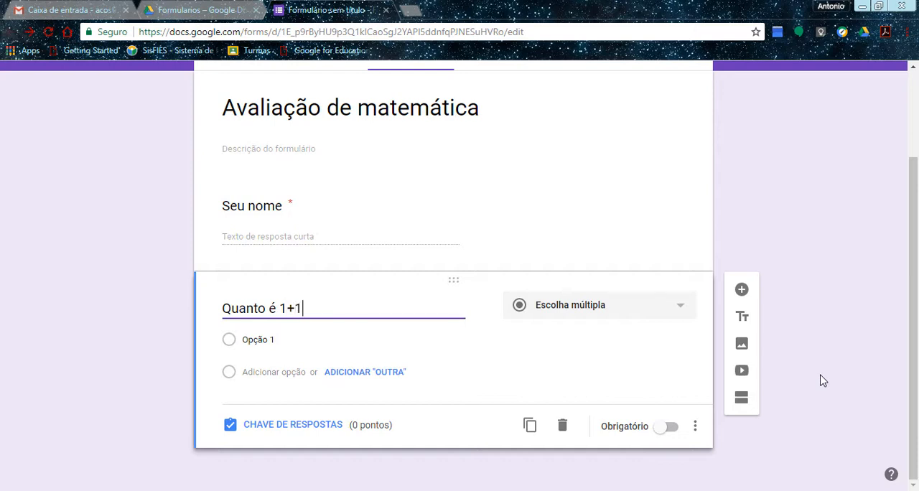
# Give the 1+1 question the answer options 2, 6, 8 and 900, and make it required.
pyautogui.click(273, 339)
pyautogui.write('2')
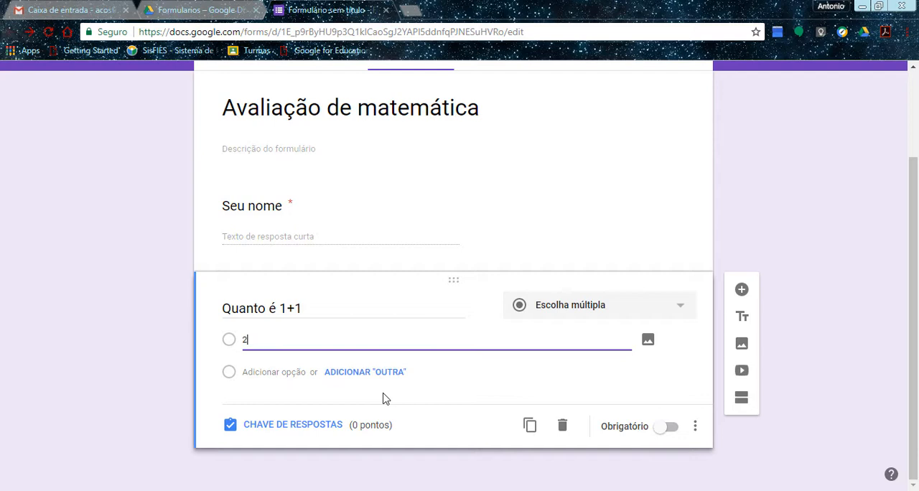
pyautogui.click(258, 372)
pyautogui.write('6')
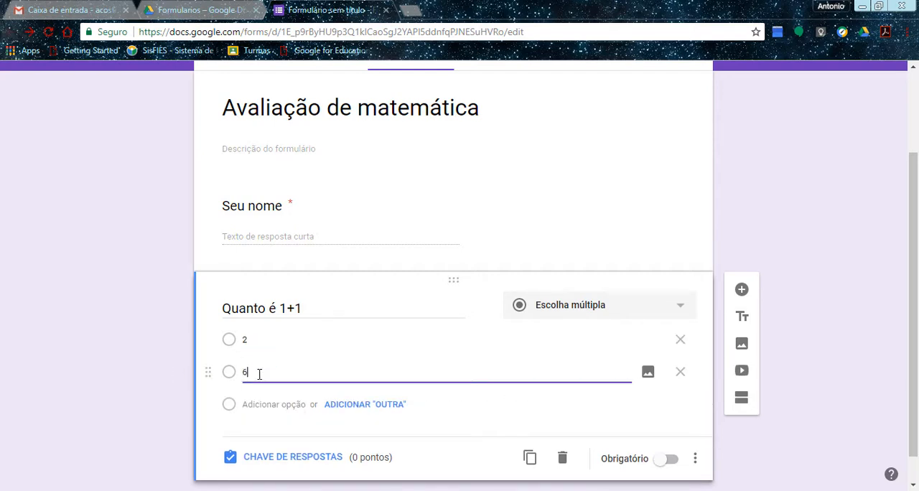
pyautogui.click(261, 405)
pyautogui.write('8')
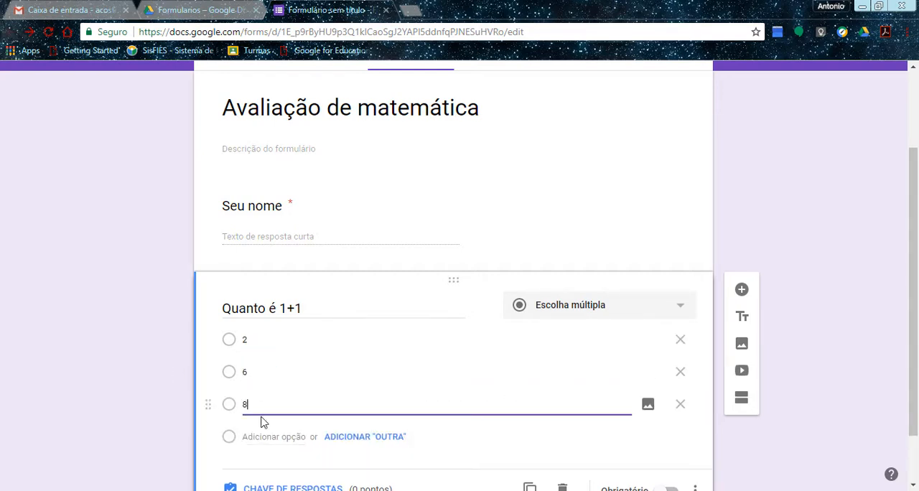
pyautogui.click(269, 439)
pyautogui.write('900')
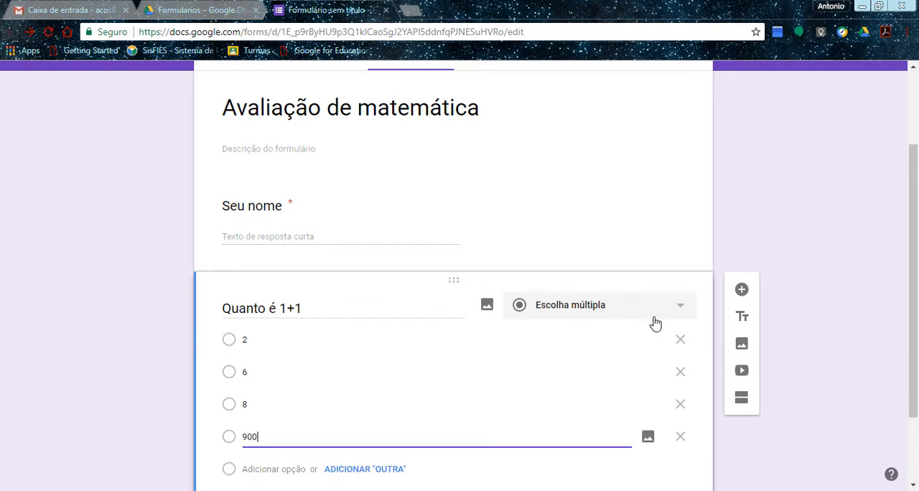
pyautogui.moveTo(917, 283); pyautogui.dragTo(917, 349)
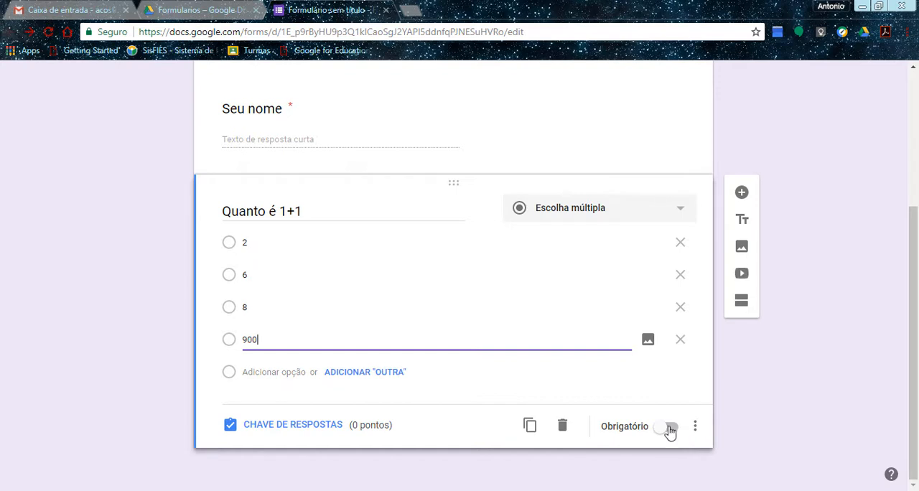
pyautogui.click(667, 429)
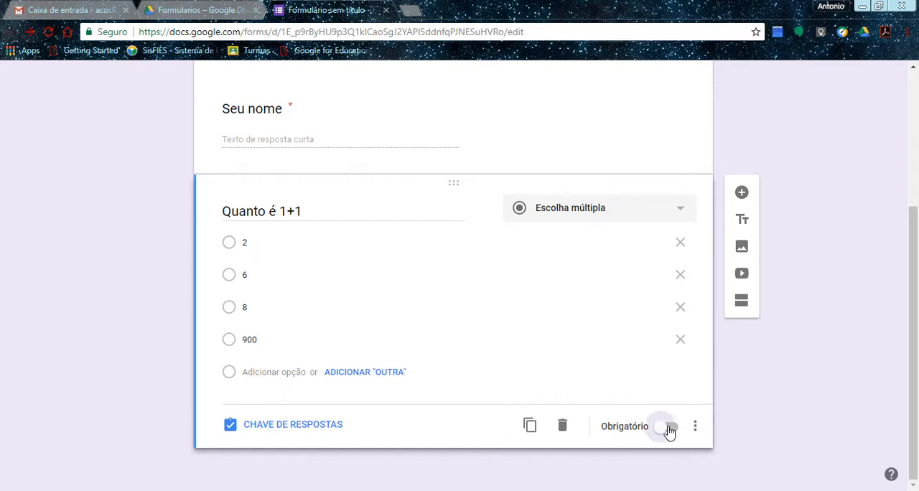
# Mark option 2 as the correct answer in the question's answer key and set its value to 2 points.
pyautogui.click(290, 427)
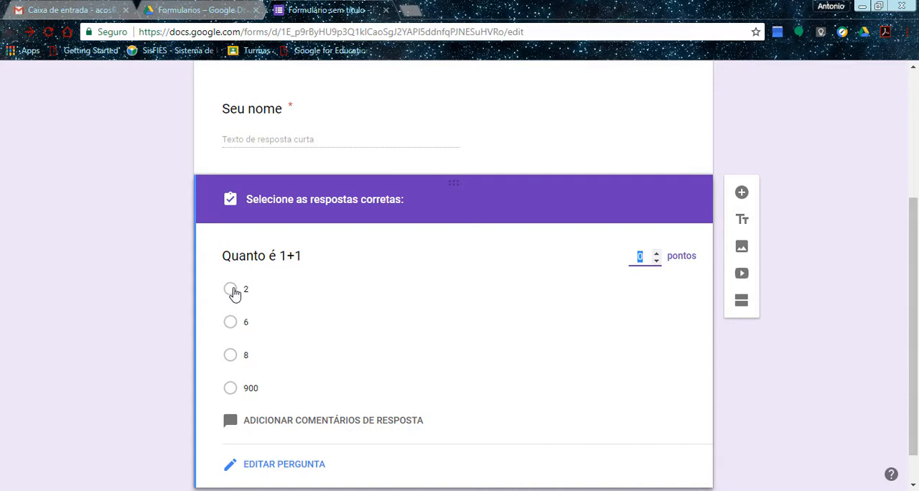
pyautogui.click(231, 289)
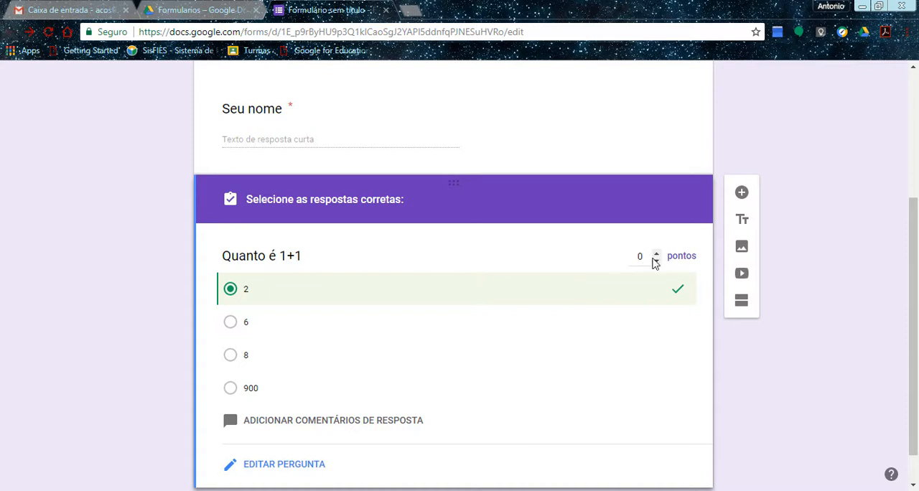
pyautogui.click(655, 254)
pyautogui.click(656, 253)
# Add the feedback comment "Incorreto!" for incorrect answers to the 1+1 question and open the link entry for it.
pyautogui.moveTo(915, 307); pyautogui.dragTo(913, 347)
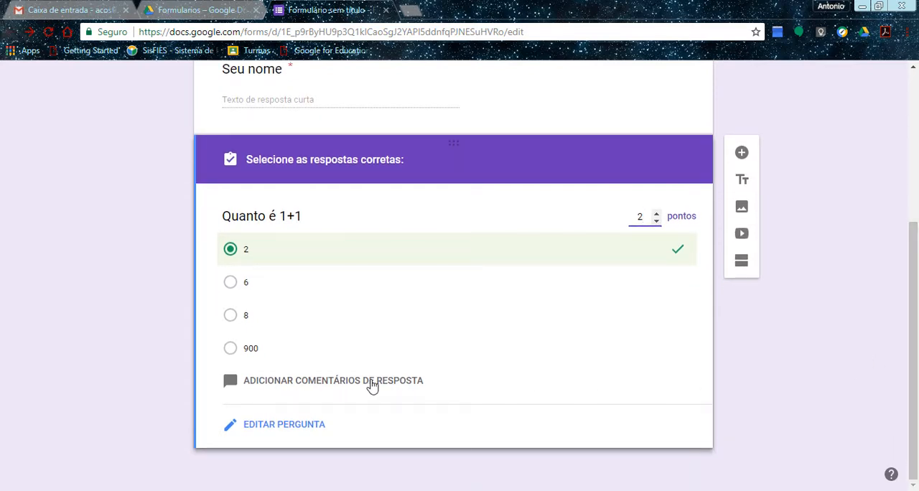
pyautogui.click(340, 386)
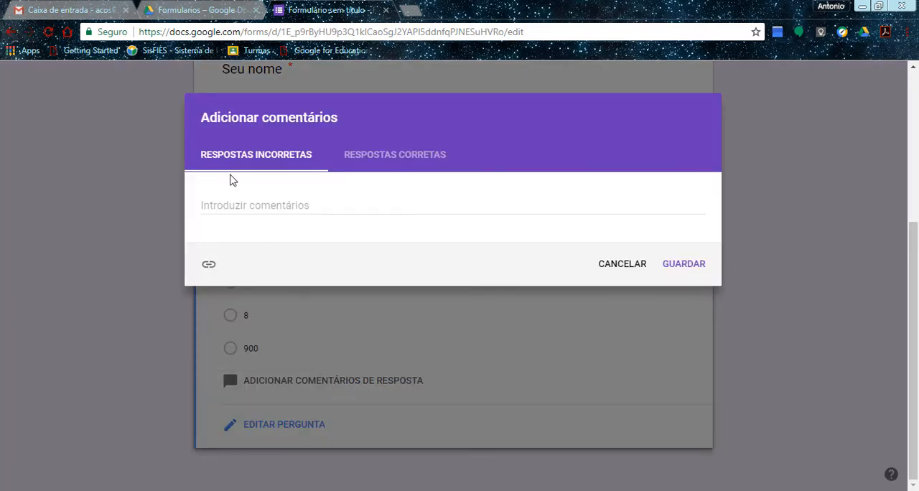
pyautogui.click(265, 205)
pyautogui.click(384, 164)
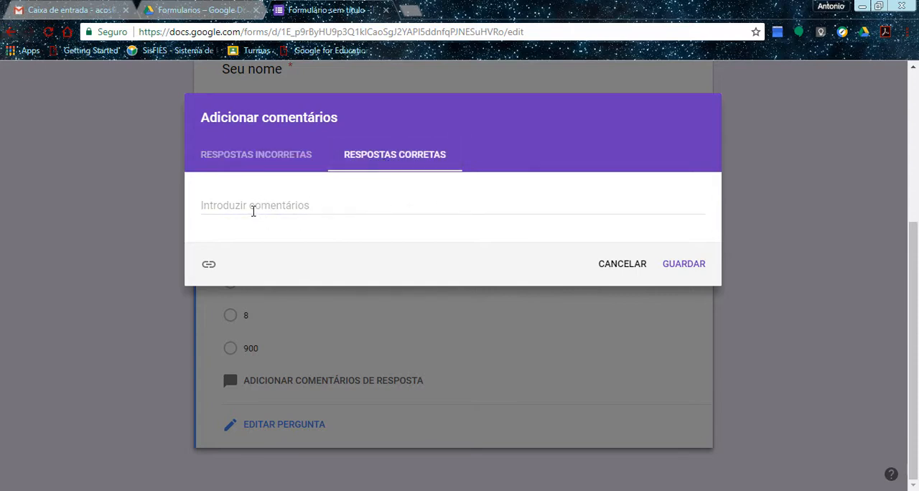
pyautogui.click(244, 158)
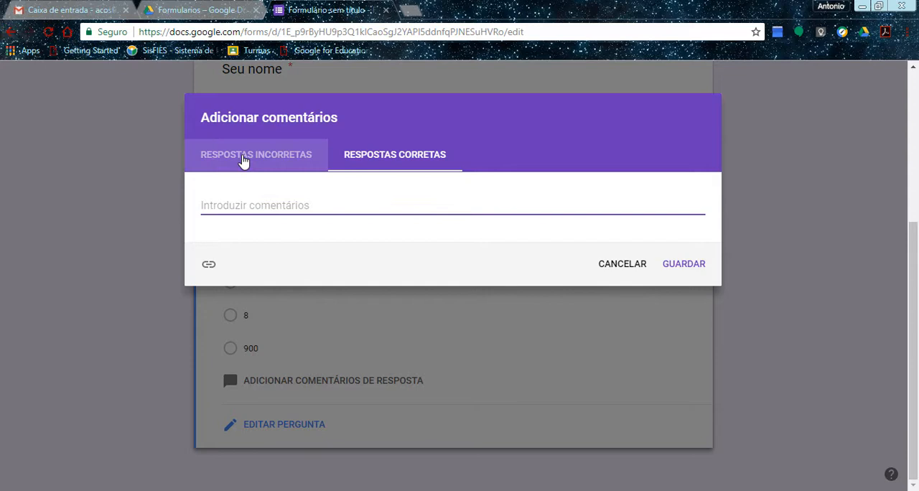
pyautogui.click(244, 205)
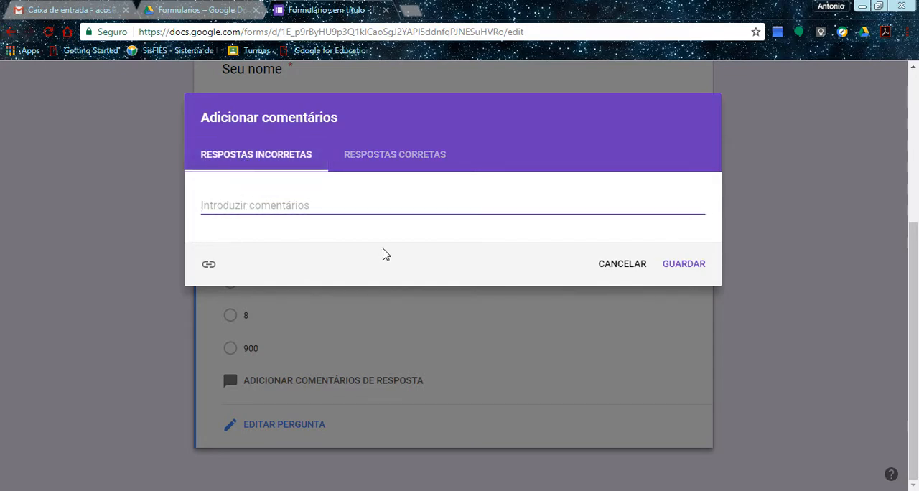
pyautogui.write('I')
pyautogui.press('BackSpace')
pyautogui.write('Voc')
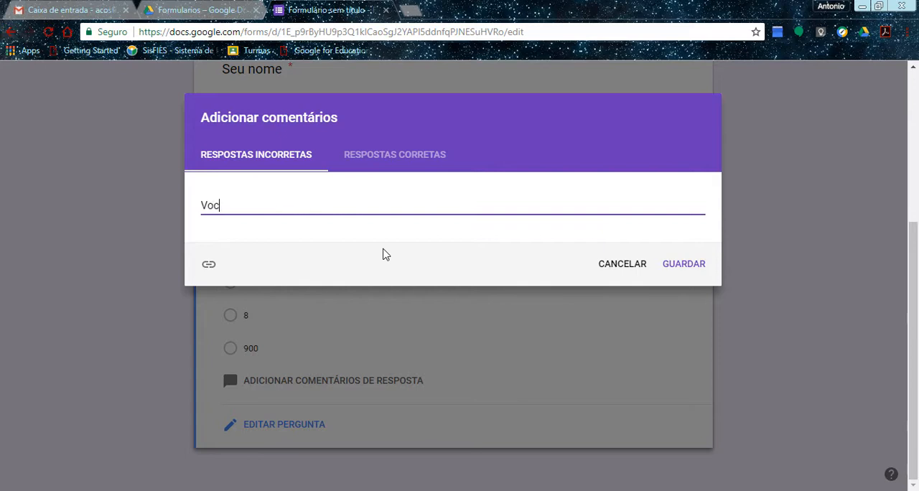
pyautogui.press('BackSpace')
pyautogui.press('BackSpace')
pyautogui.write('Incorreto')
pyautogui.click(209, 267)
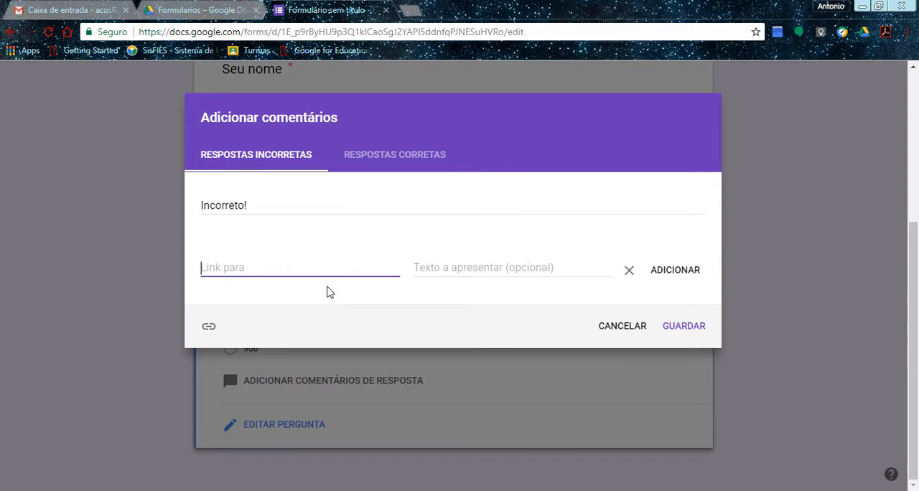
# Enter the feedback comment "Correta!" for correct answers to the 1+1 question.
pyautogui.click(368, 170)
pyautogui.click(285, 204)
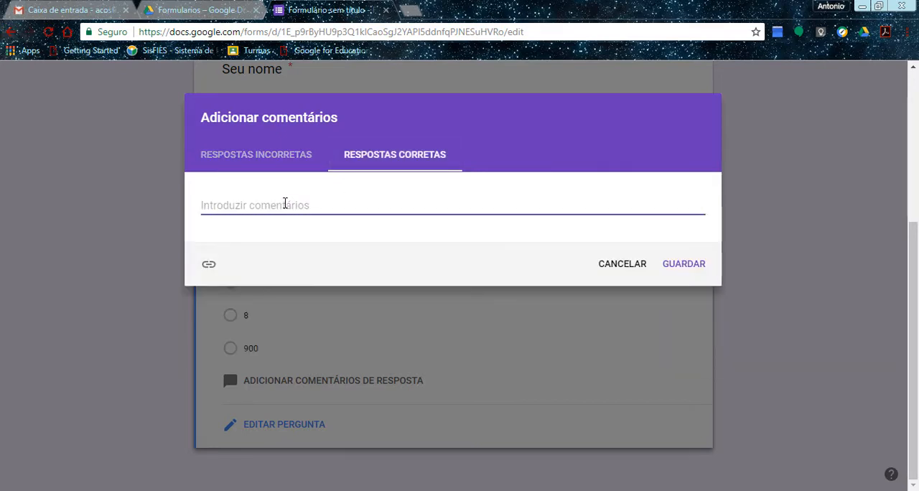
pyautogui.write('Correta!')
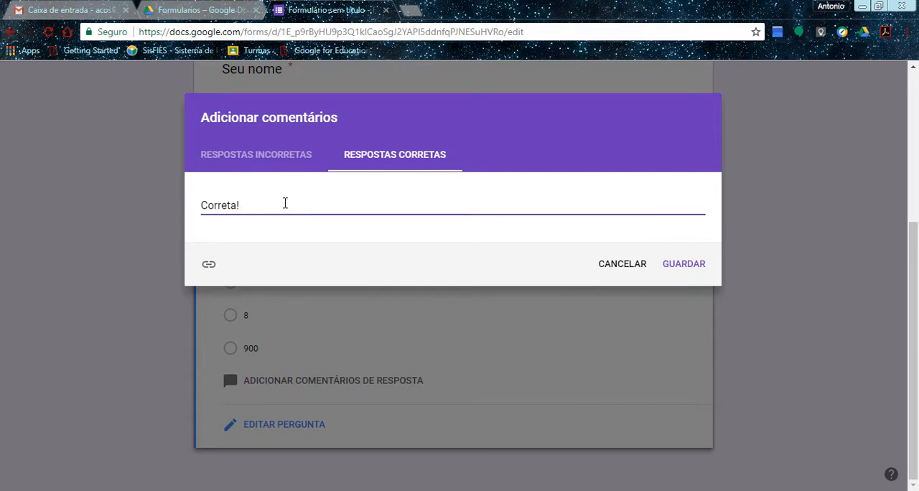
# Check the optional link fields of the incorrect-answer comment, leave them empty, and save the feedback for the 1+1 question.
pyautogui.click(273, 154)
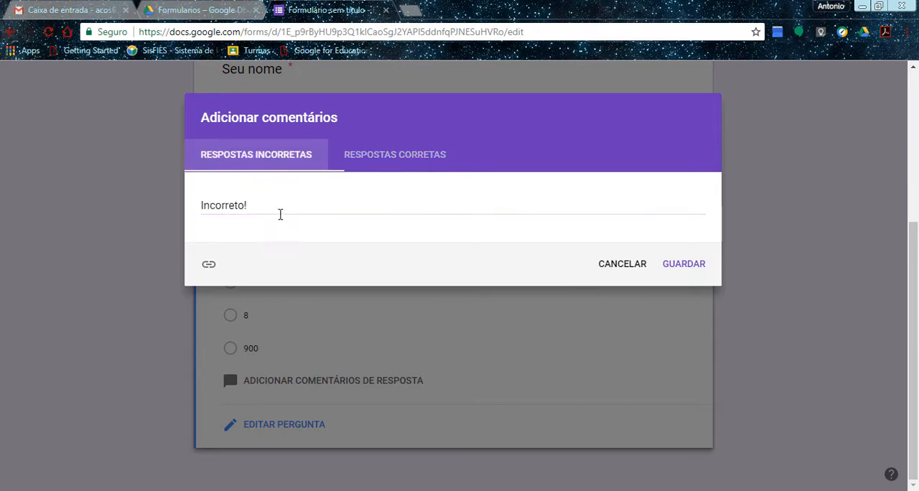
pyautogui.click(209, 267)
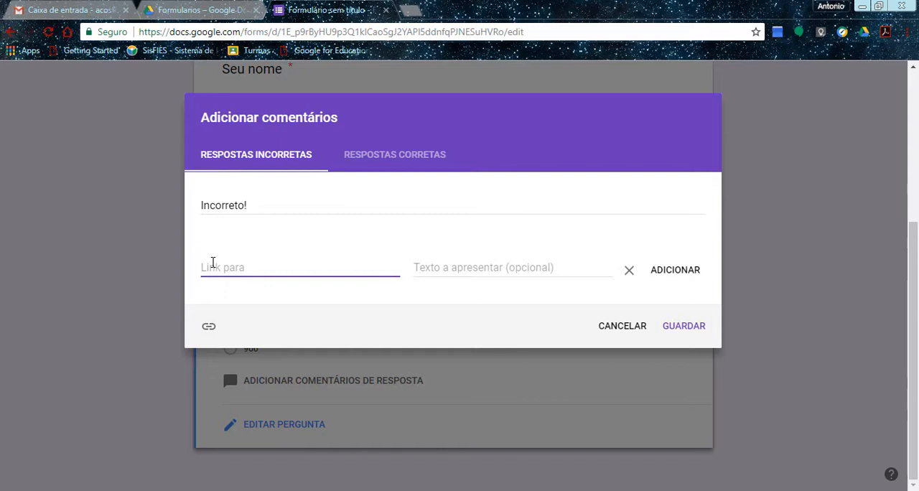
pyautogui.click(455, 263)
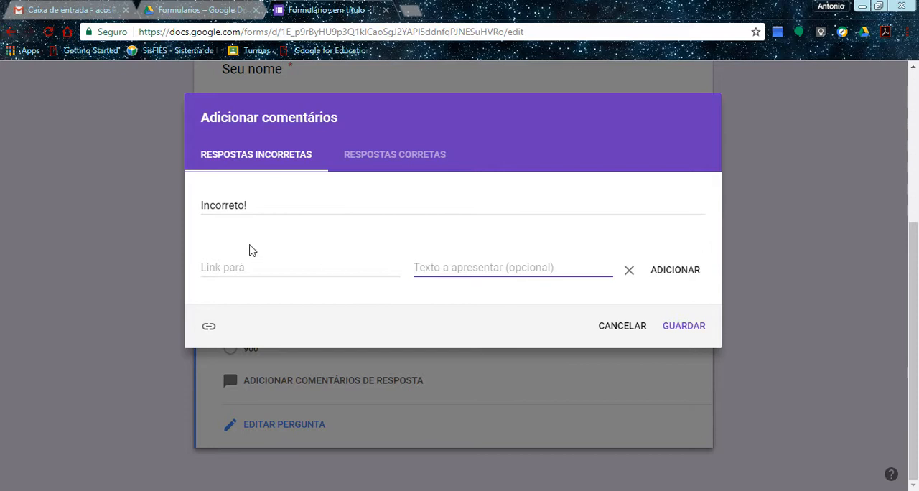
pyautogui.click(256, 206)
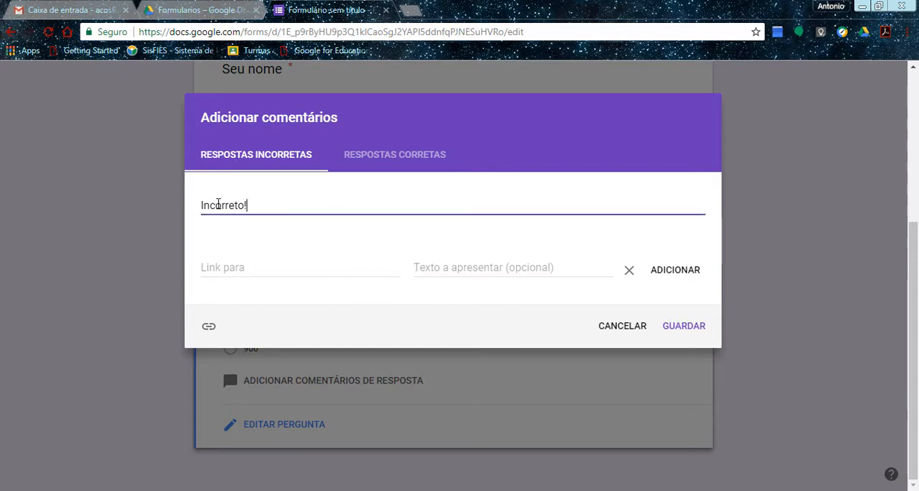
pyautogui.click(684, 327)
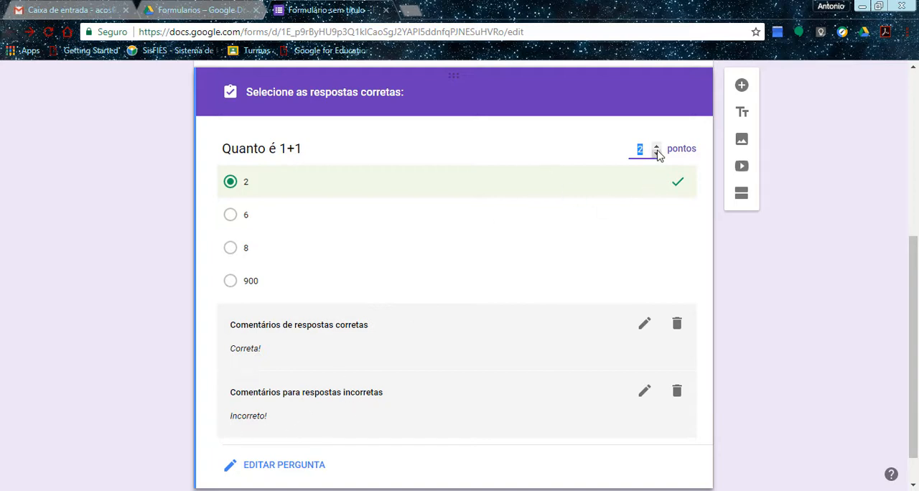
# Add a multiple-choice question worded "Qual o sinal utilizado para subtração?" below the 1+1 question.
pyautogui.click(742, 85)
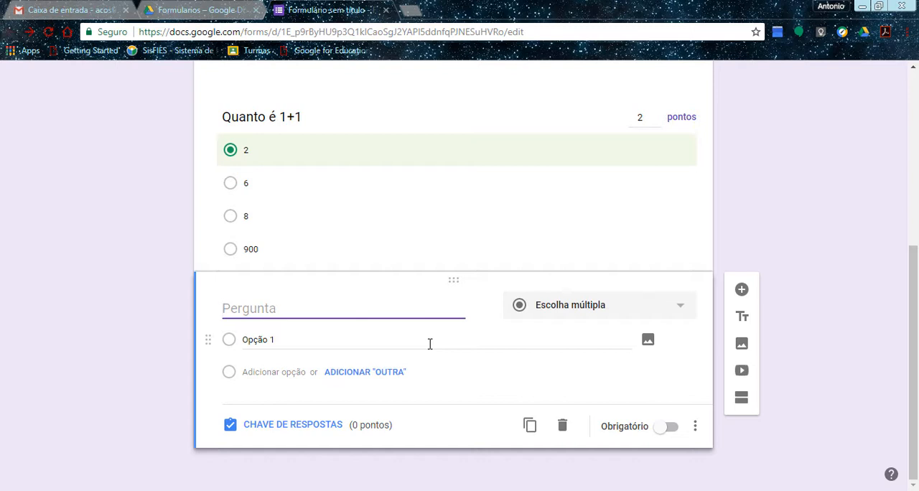
pyautogui.write('Qual o sinal ')
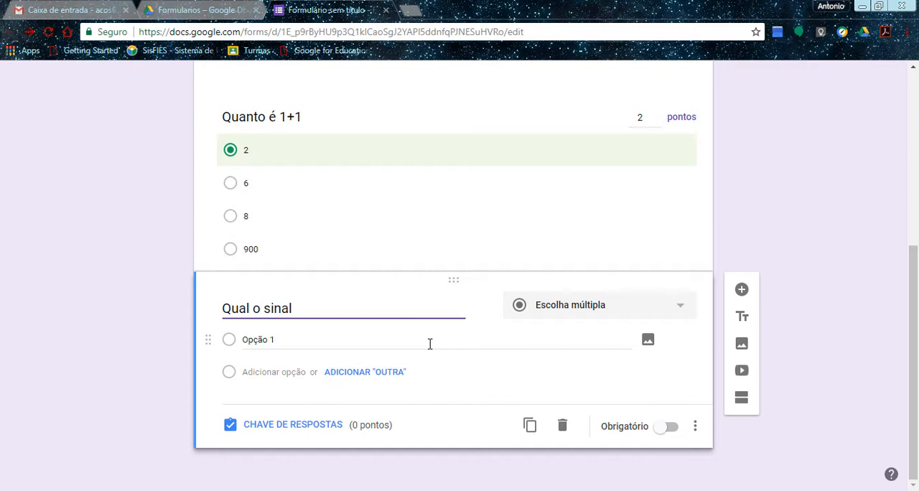
pyautogui.write('utilizado pa')
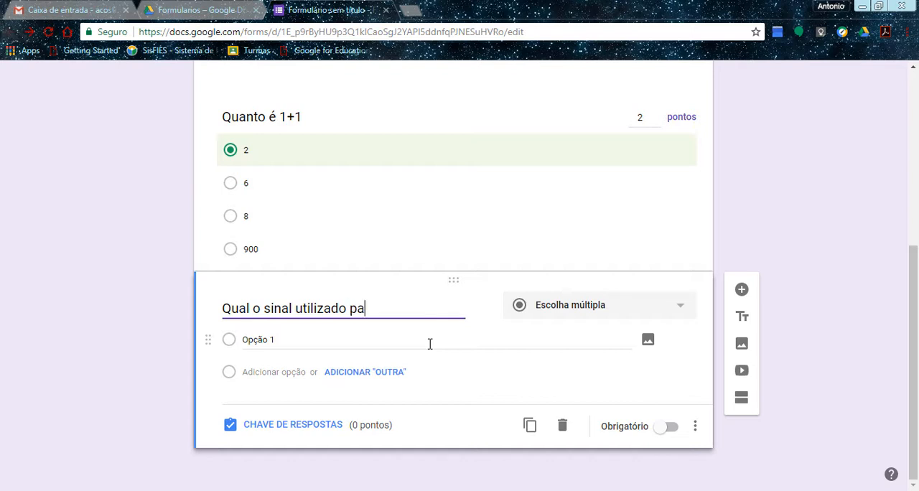
pyautogui.write('ra subtração?')
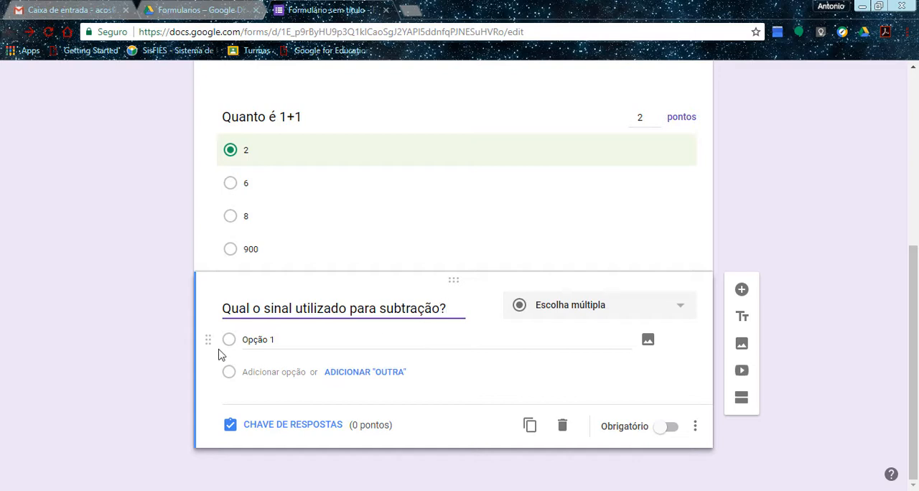
# Give the subtraction question the four answer options +, *, / and -.
pyautogui.click(250, 342)
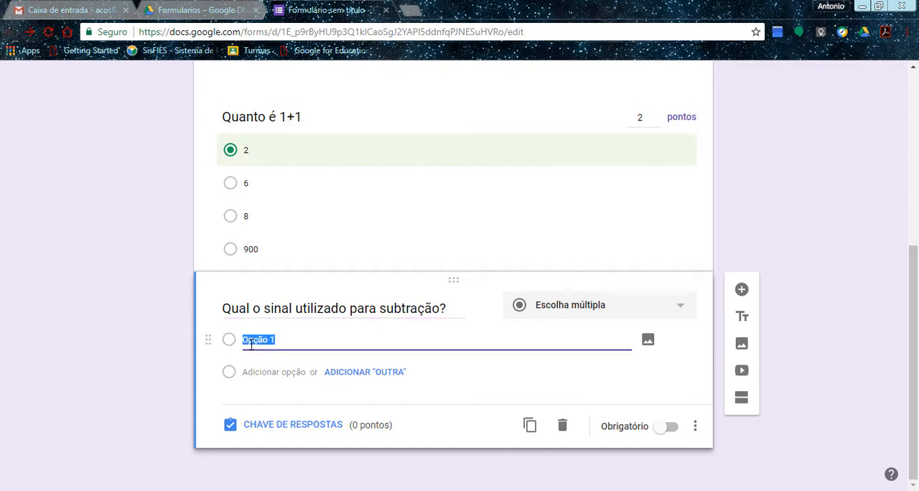
pyautogui.write('-')
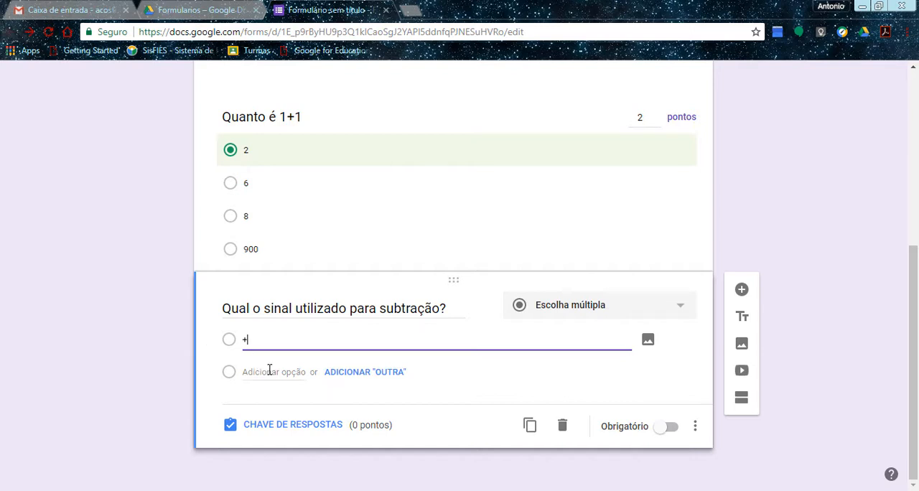
pyautogui.click(270, 372)
pyautogui.write('*')
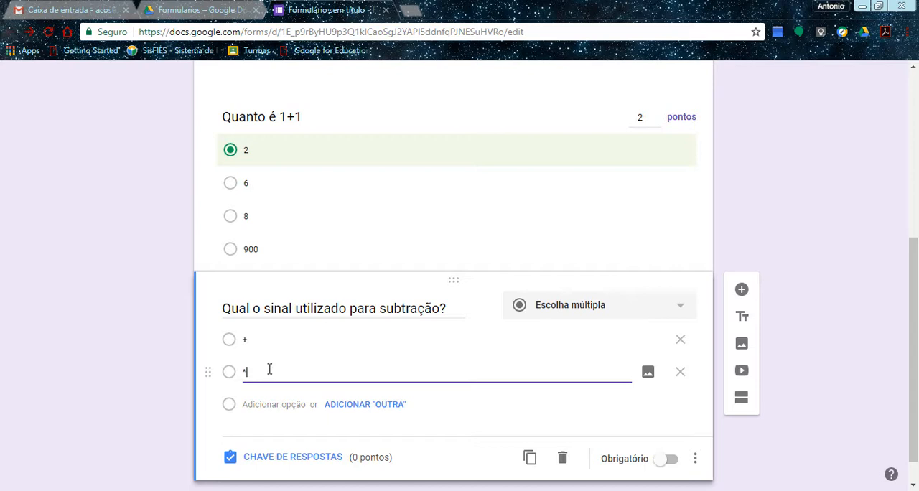
pyautogui.click(280, 404)
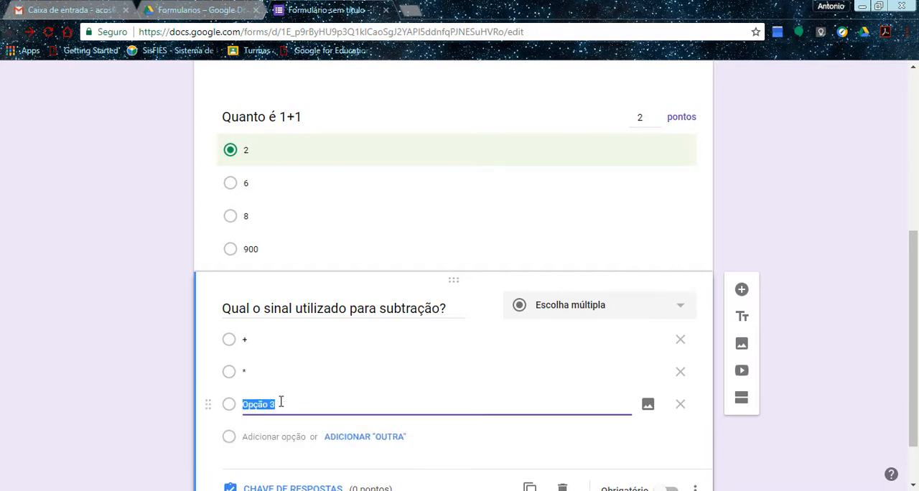
pyautogui.write('/')
pyautogui.click(256, 438)
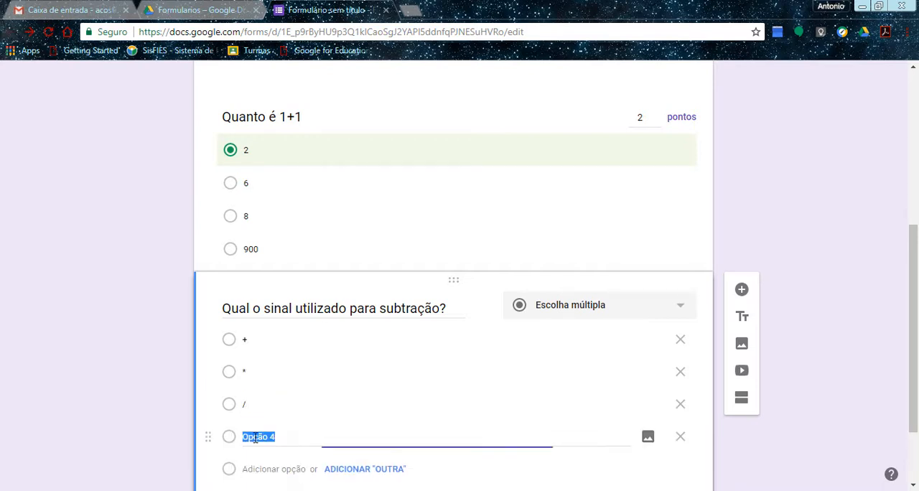
pyautogui.write('-')
# Open the answer key of the subtraction question and set its value to 8 points.
pyautogui.scroll(-2, 472, 439)
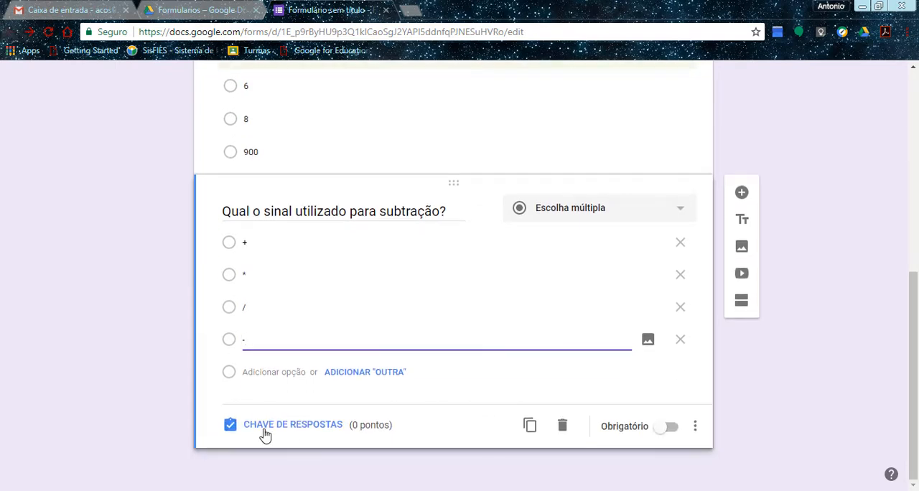
pyautogui.click(298, 426)
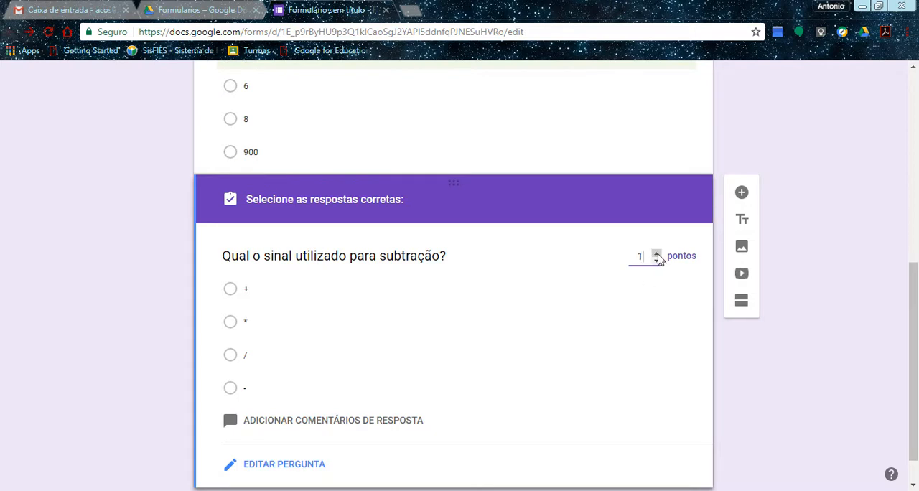
pyautogui.click(658, 256)
pyautogui.scroll(-1, 914, 331)
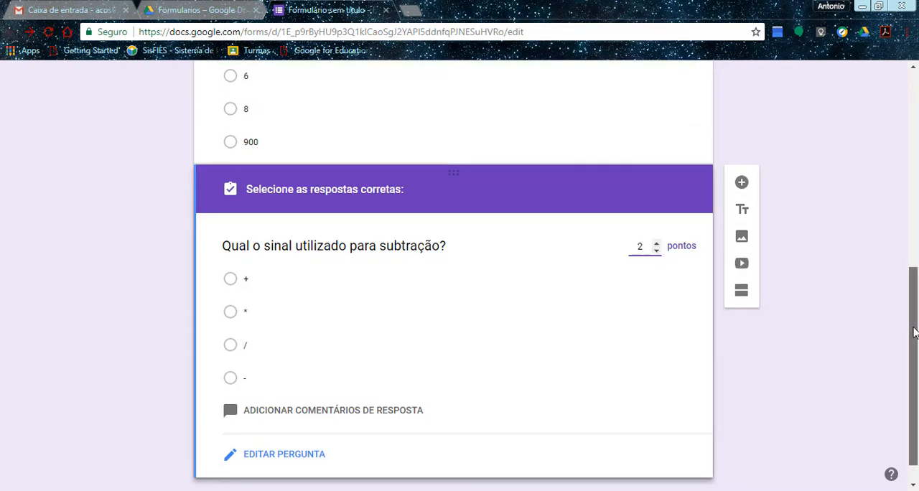
pyautogui.moveTo(914, 332); pyautogui.dragTo(914, 339)
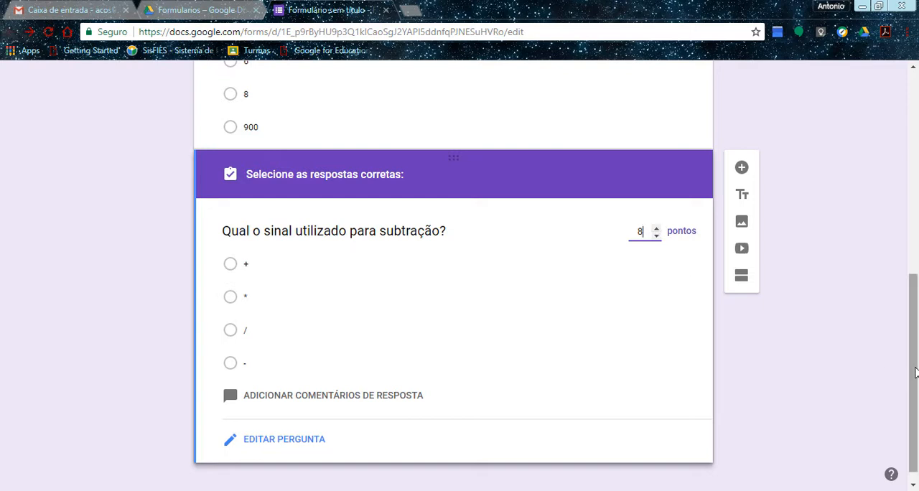
# Add the comment "ei má, você errou!" for incorrect answers to the subtraction question and switch to the correct-answer comment.
pyautogui.moveTo(915, 372); pyautogui.dragTo(915, 386)
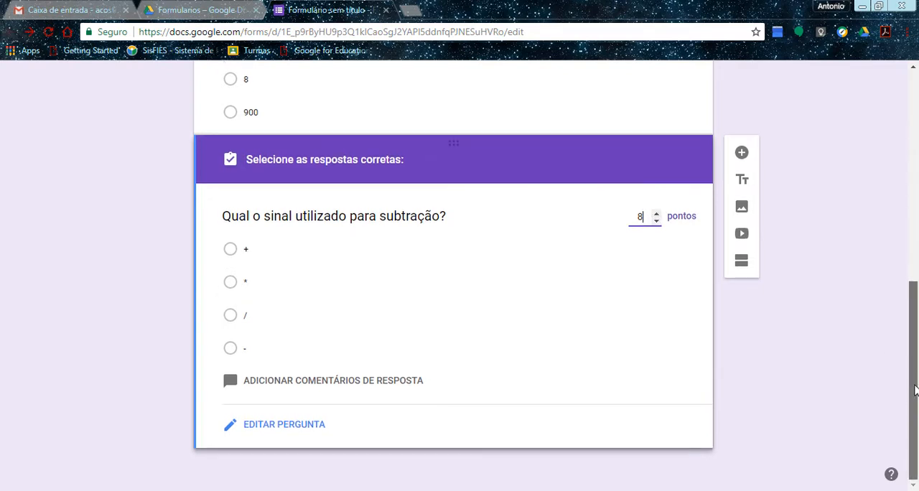
pyautogui.click(289, 382)
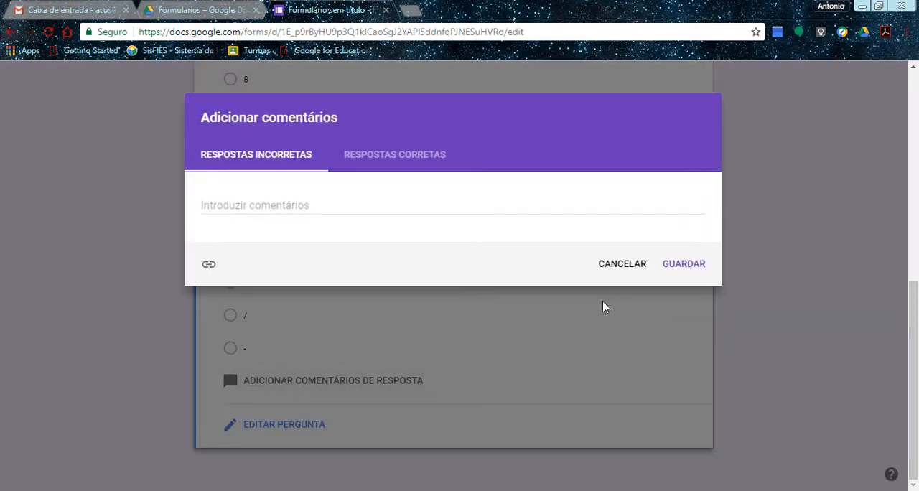
pyautogui.click(248, 208)
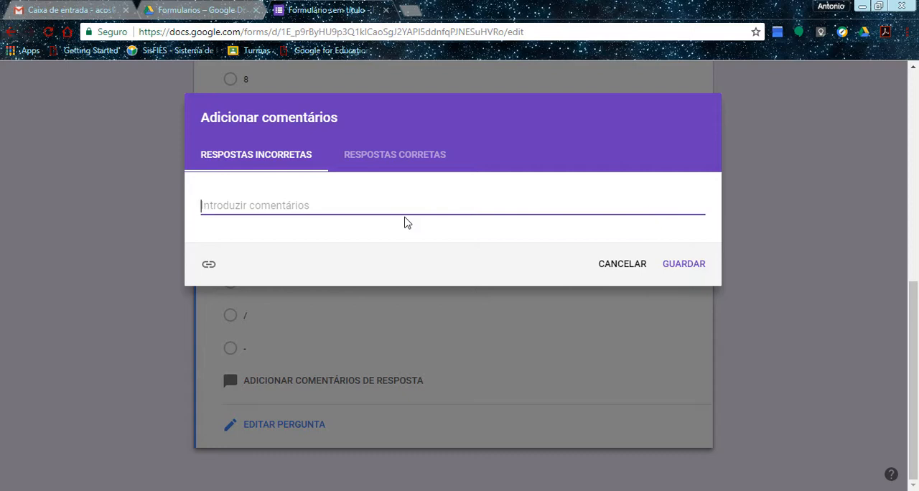
pyautogui.write('In')
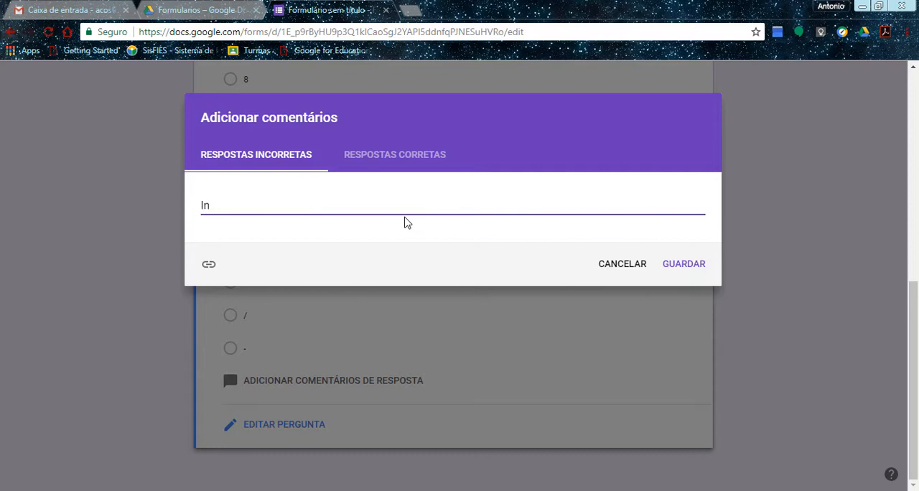
pyautogui.press('BackSpace')
pyautogui.press('BackSpace')
pyautogui.write('ei m')
pyautogui.write('á, você errpou')
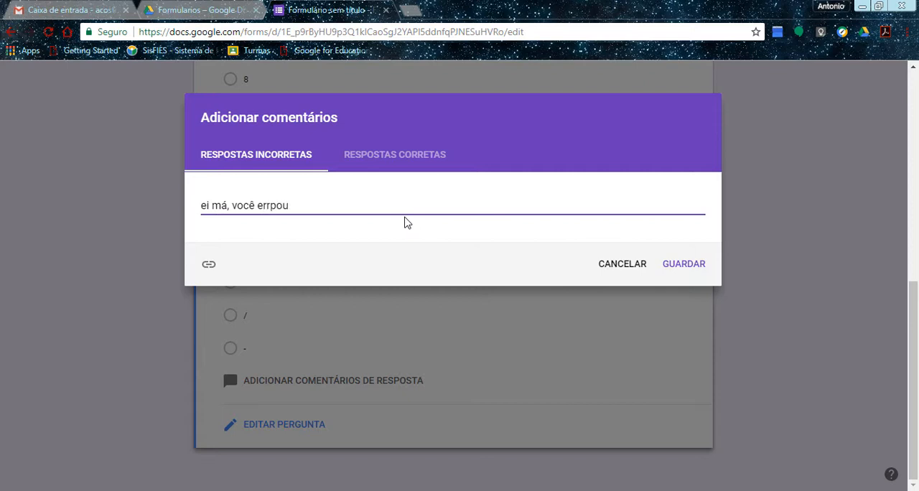
pyautogui.write('ou')
pyautogui.click(394, 162)
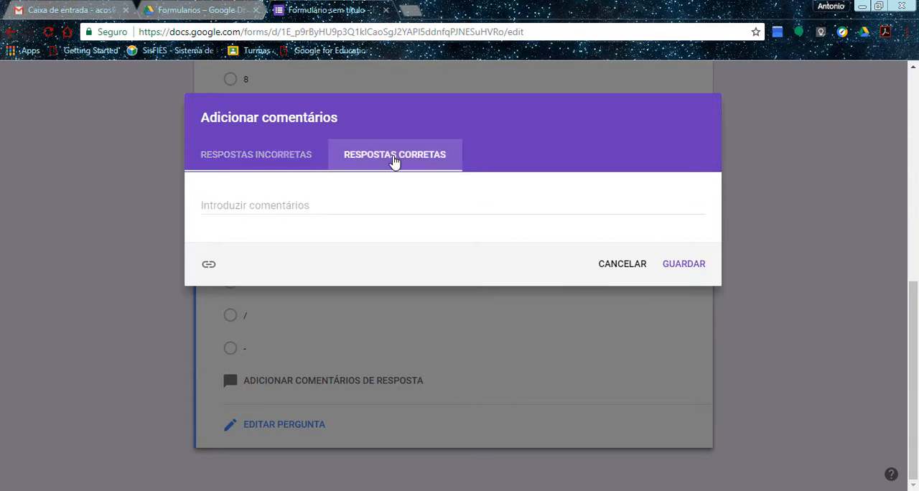
pyautogui.click(314, 205)
pyautogui.write('Você n')
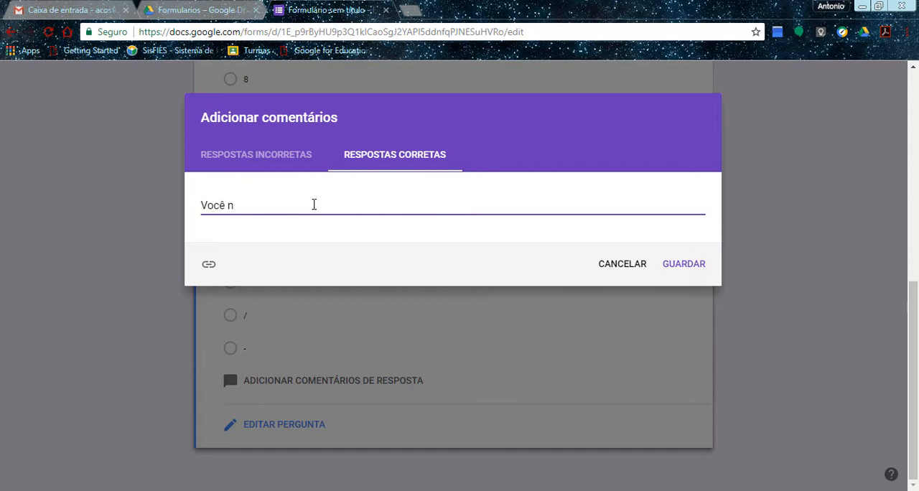
pyautogui.write('ão fez nada s')
pyautogui.press('BackSpace')
pyautogui.press('BackSpace')
pyautogui.press('BackSpace')
pyautogui.press('BackSpace')
pyautogui.press('BackSpace')
pyautogui.press('BackSpace')
pyautogui.press('BackSpace')
pyautogui.press('BackSpace')
pyautogui.press('BackSpace')
pyautogui.press('BackSpace')
pyautogui.press('BackSpace')
pyautogui.press('BackSpace')
pyautogui.press('BackSpace')
pyautogui.press('BackSpace')
pyautogui.press('BackSpace')
pyautogui.press('BackSpace')
pyautogui.press('BackSpace')
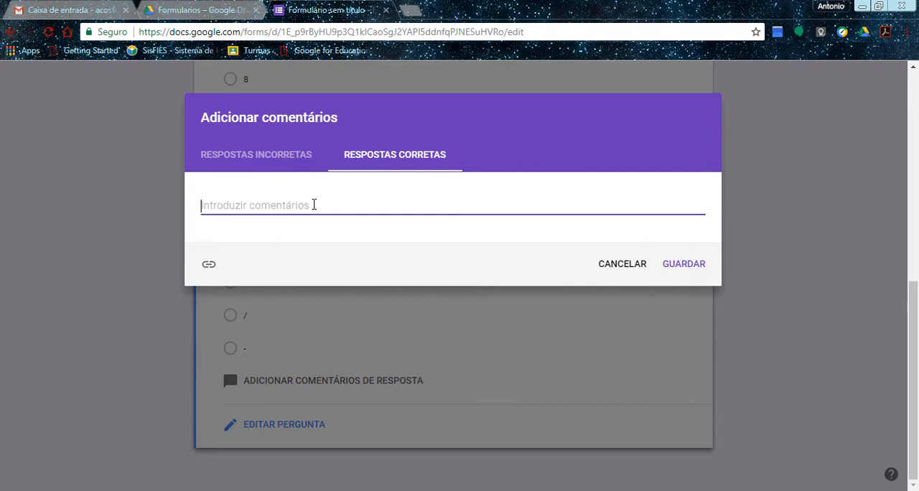
# Save "Acertou!" as the correct-answer comment of the subtraction question and mark option - as the correct answer.
pyautogui.write('Acertou')
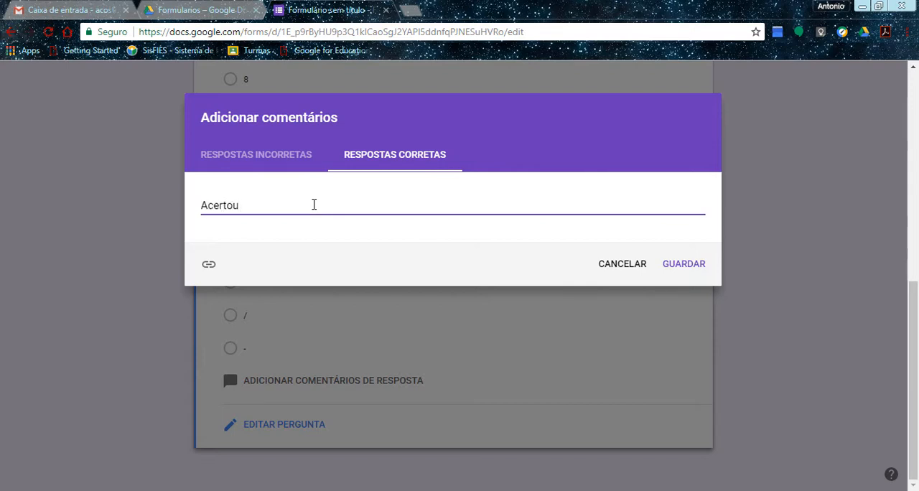
pyautogui.write('!')
pyautogui.click(686, 271)
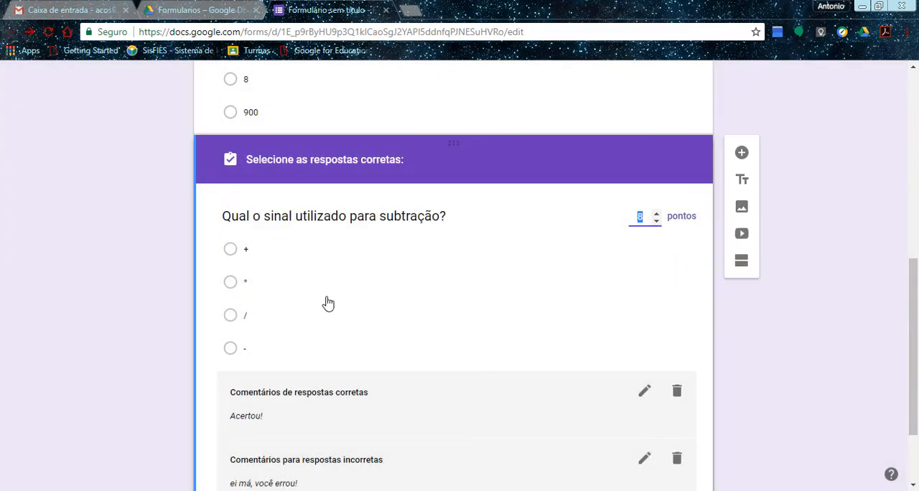
pyautogui.click(252, 352)
# In the form preview, fill in the respondent's name and choose 900 as the answer to the 1+1 question.
pyautogui.moveTo(913, 371); pyautogui.dragTo(914, 154)
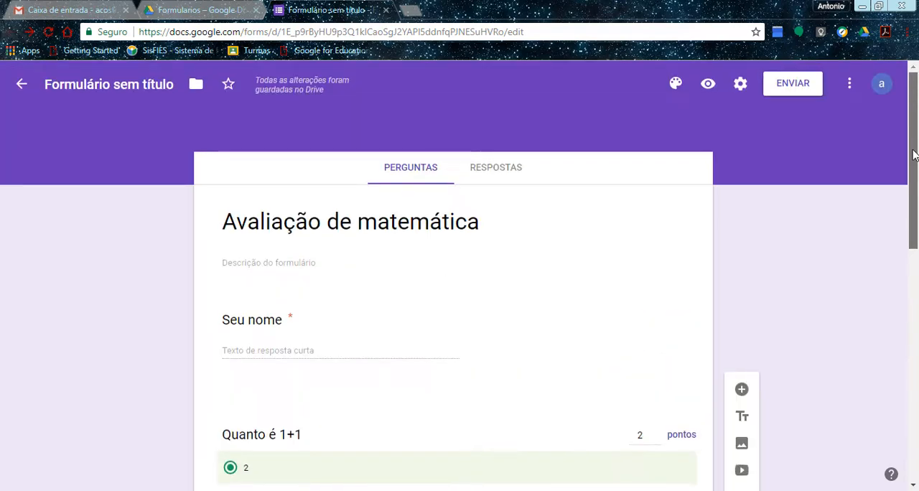
pyautogui.click(708, 86)
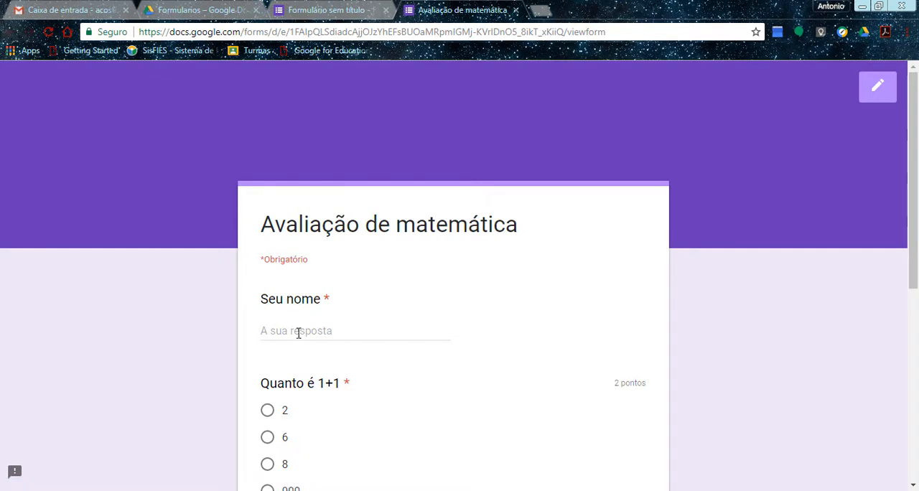
pyautogui.click(300, 331)
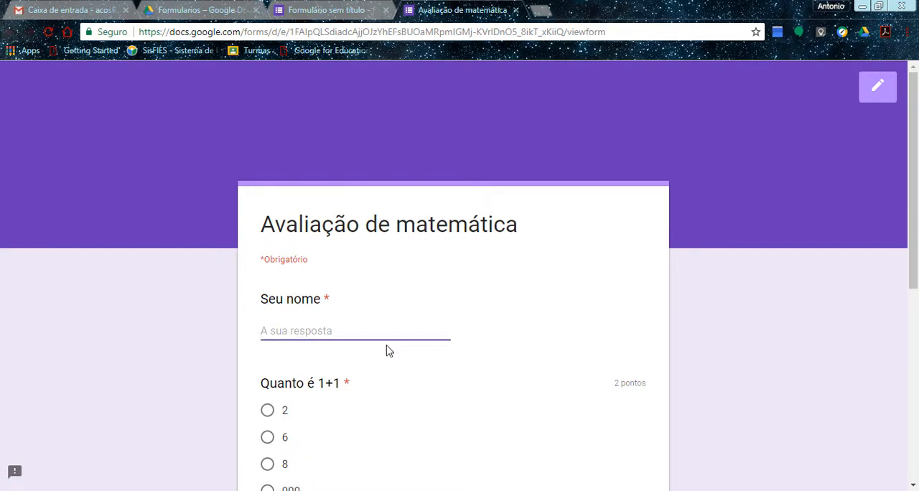
pyautogui.write('Carlos')
pyautogui.scroll(-3, 400, 349)
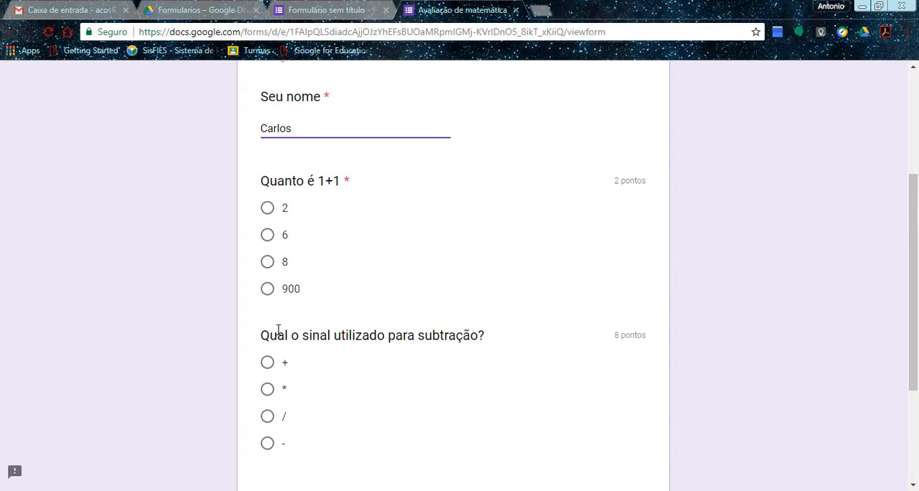
pyautogui.click(267, 294)
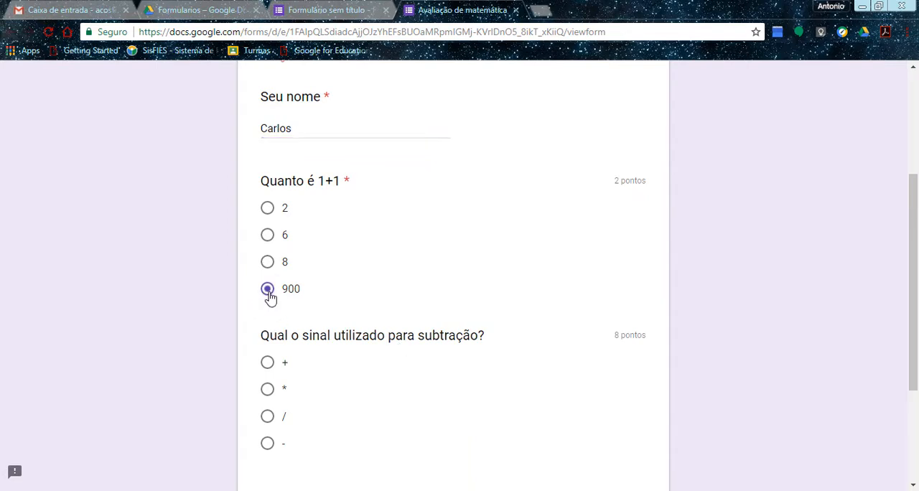
# Choose - as the answer to the subtraction question and submit the quiz response.
pyautogui.scroll(-2, 349, 318)
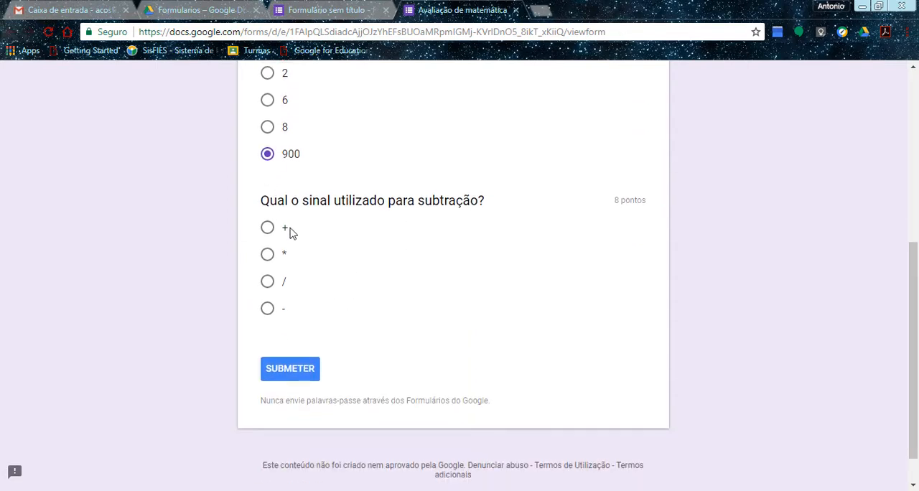
pyautogui.click(267, 309)
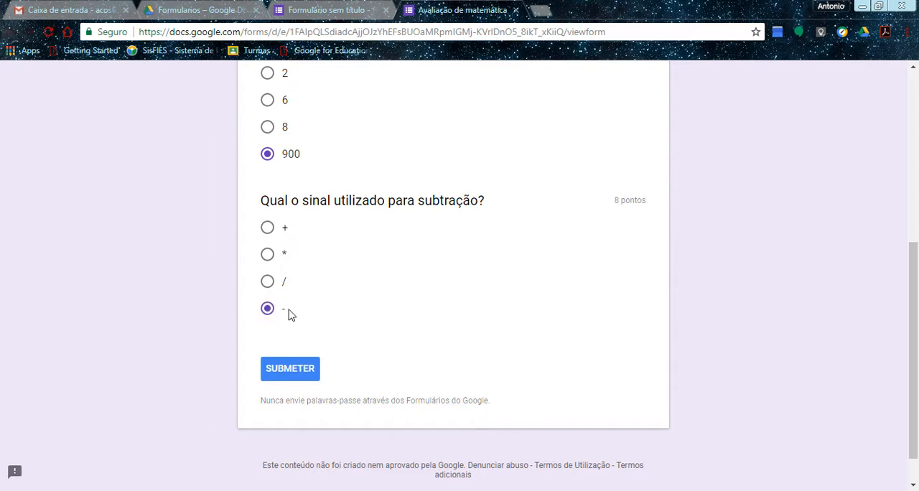
pyautogui.click(287, 379)
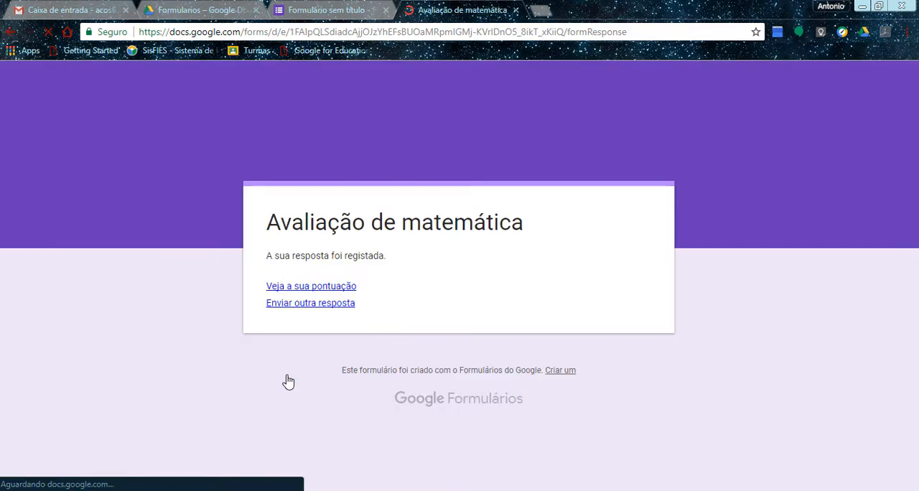
# Review the submitted response's score, correct answers and comments for each question, and return to the form editor.
pyautogui.click(300, 286)
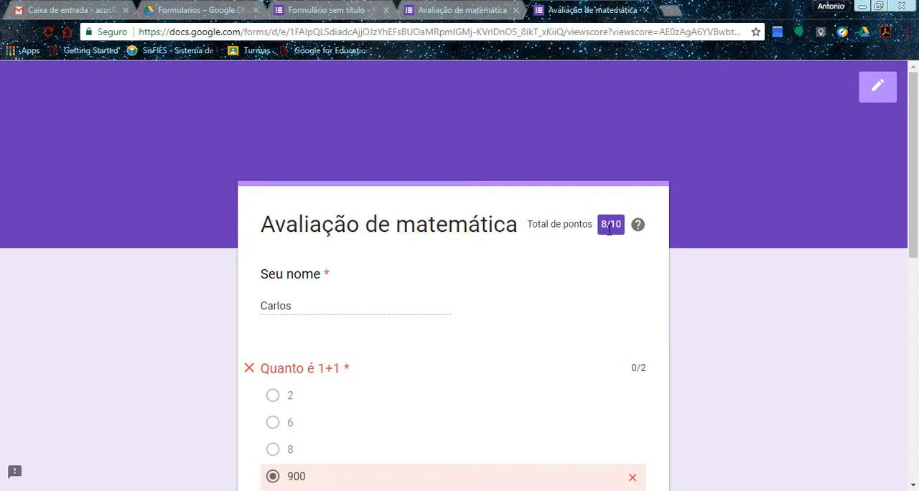
pyautogui.scroll(-2, 912, 215)
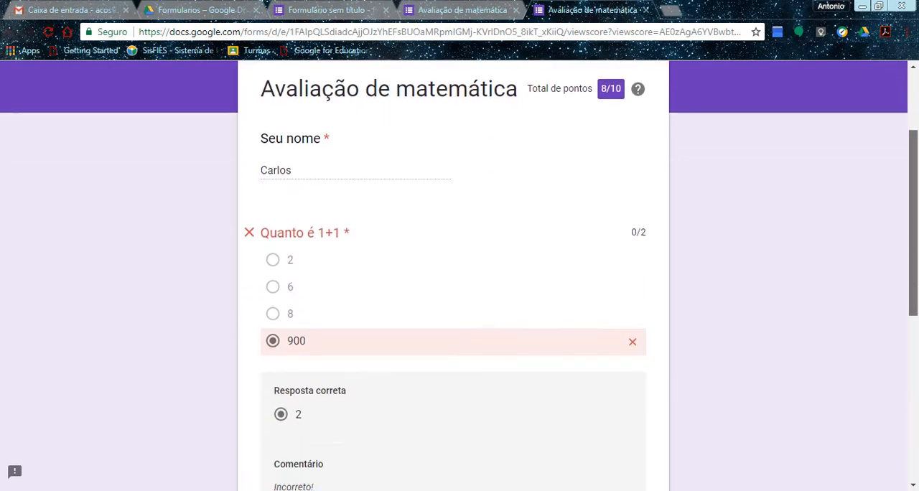
pyautogui.scroll(-1, 459, 287)
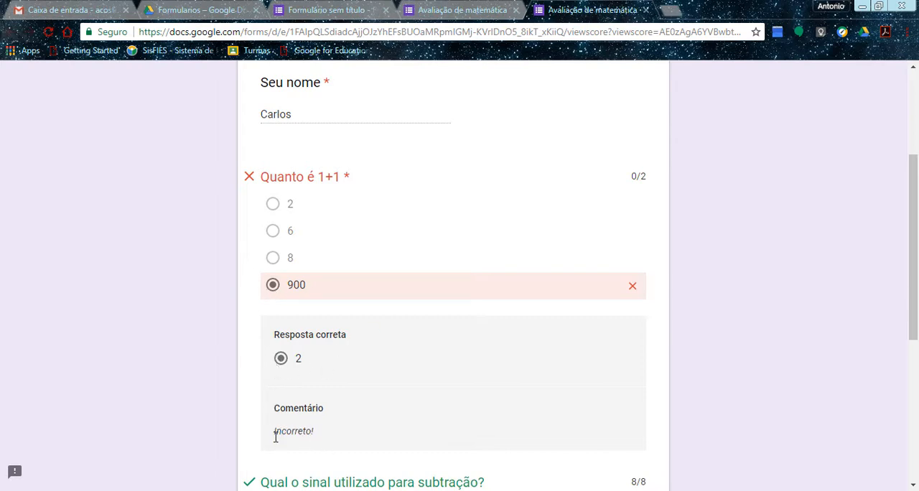
pyautogui.moveTo(912, 293); pyautogui.dragTo(916, 418)
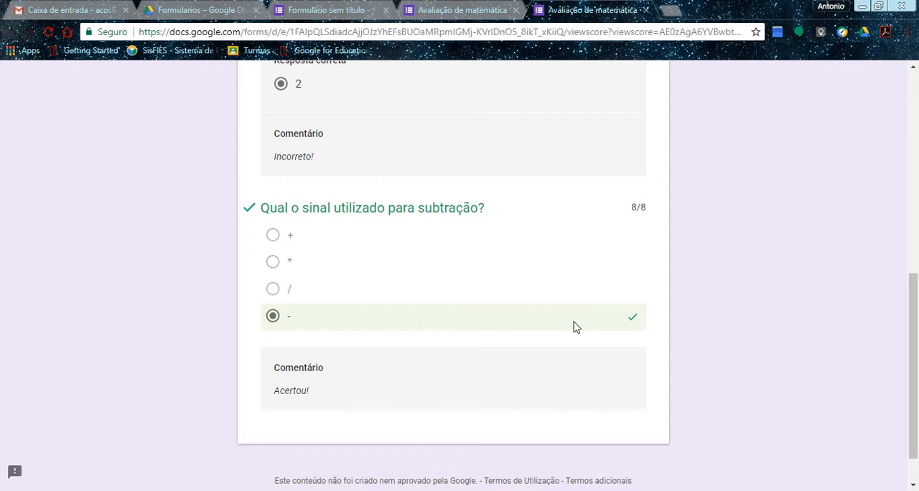
pyautogui.moveTo(914, 321); pyautogui.dragTo(917, 112)
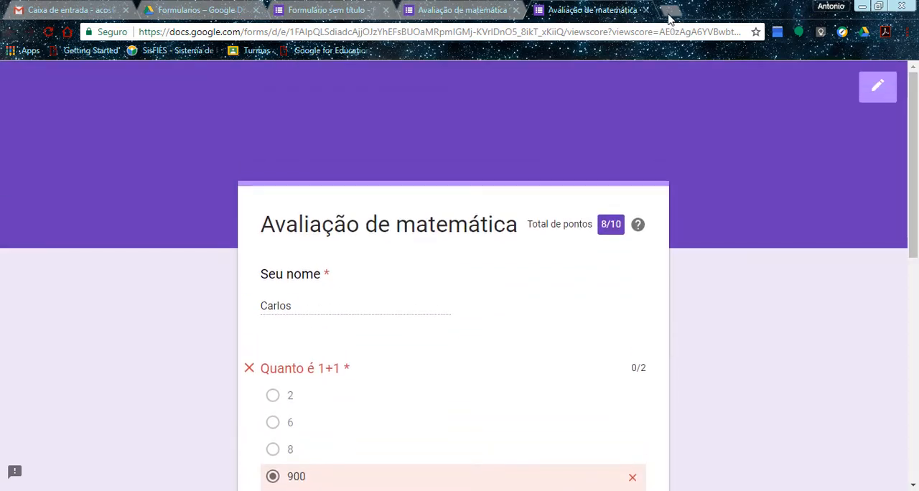
pyautogui.click(645, 10)
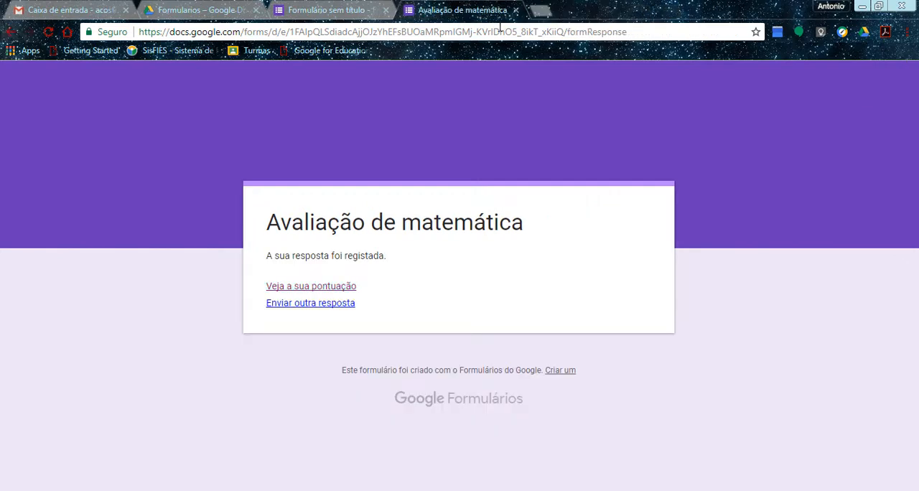
pyautogui.click(515, 10)
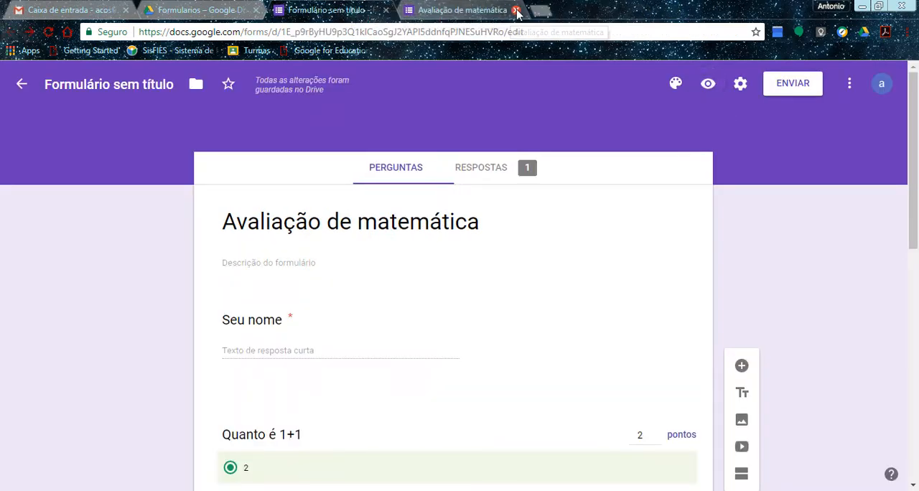
pyautogui.click(516, 10)
# Examine the score statistics and points distribution in the quiz's response summary.
pyautogui.click(495, 176)
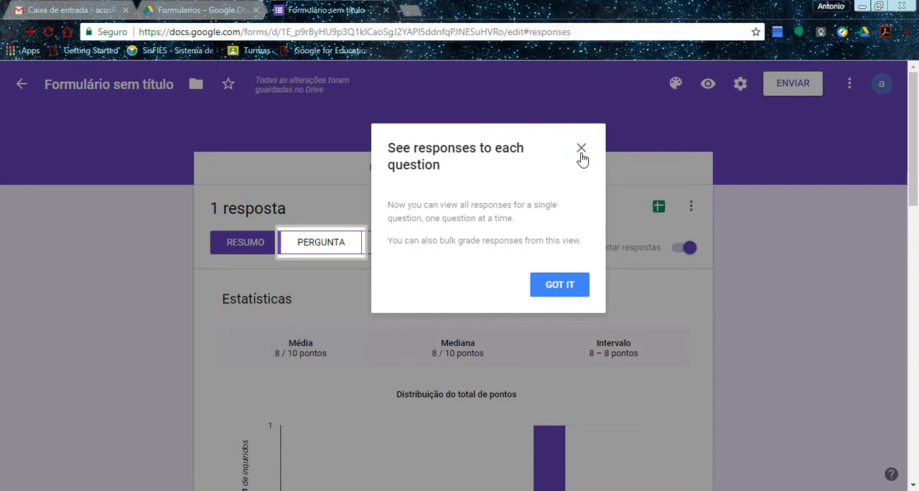
pyautogui.click(581, 148)
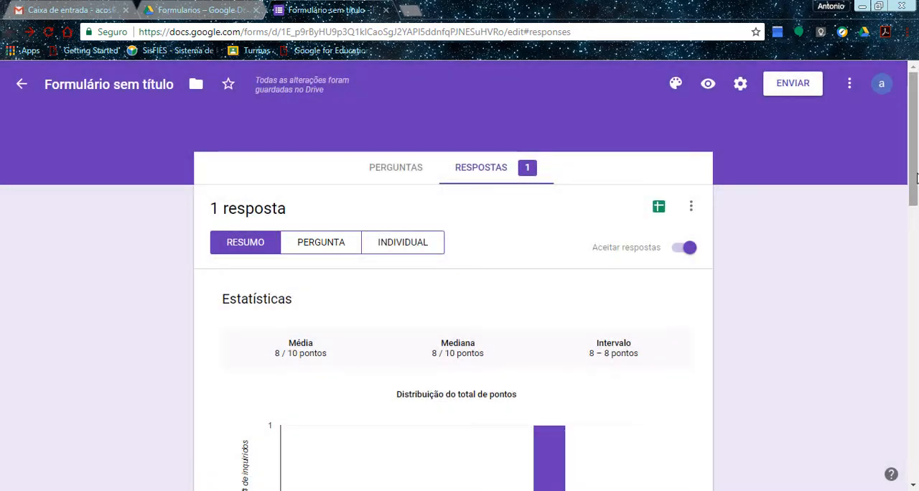
pyautogui.moveTo(916, 178); pyautogui.dragTo(915, 232)
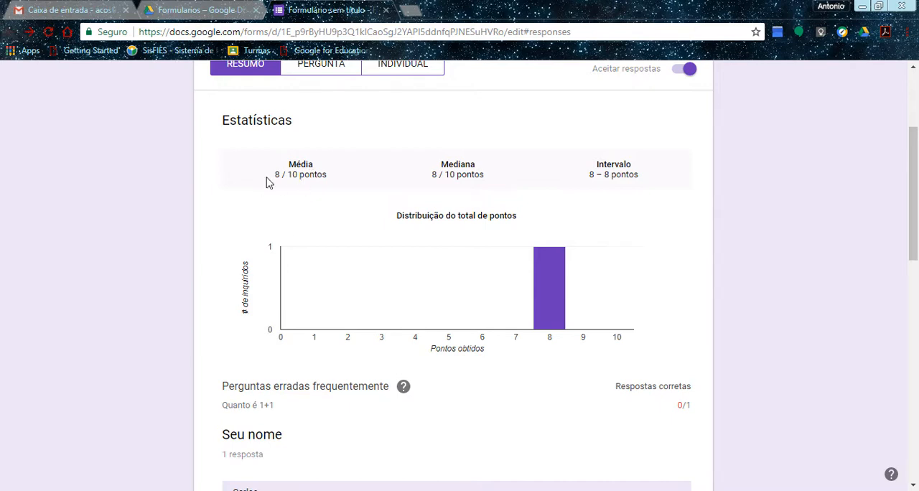
pyautogui.moveTo(917, 167); pyautogui.dragTo(914, 100)
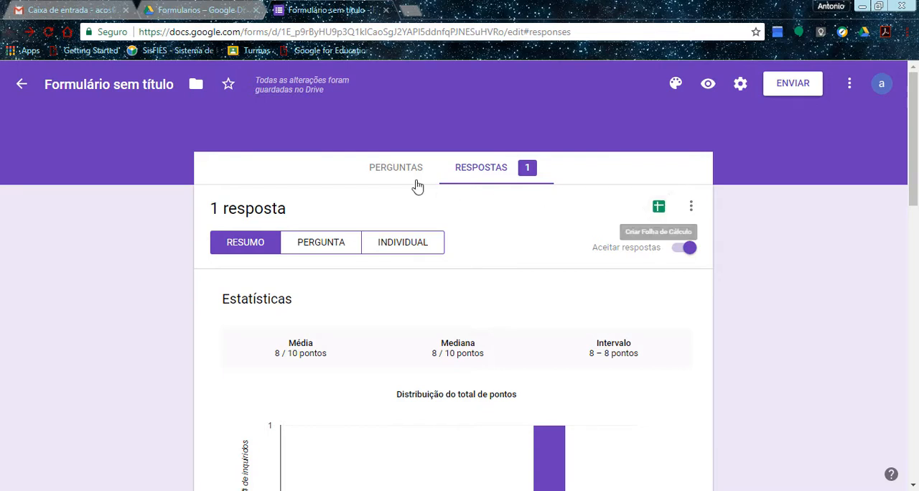
# Name the form file "Avaliação de matemática" and create a new spreadsheet as the destination for its responses.
pyautogui.click(395, 173)
pyautogui.click(83, 88)
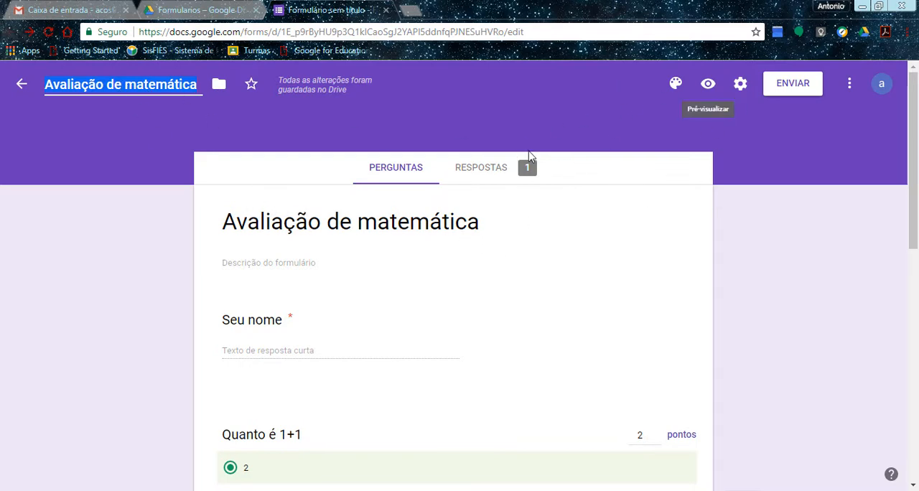
pyautogui.click(496, 171)
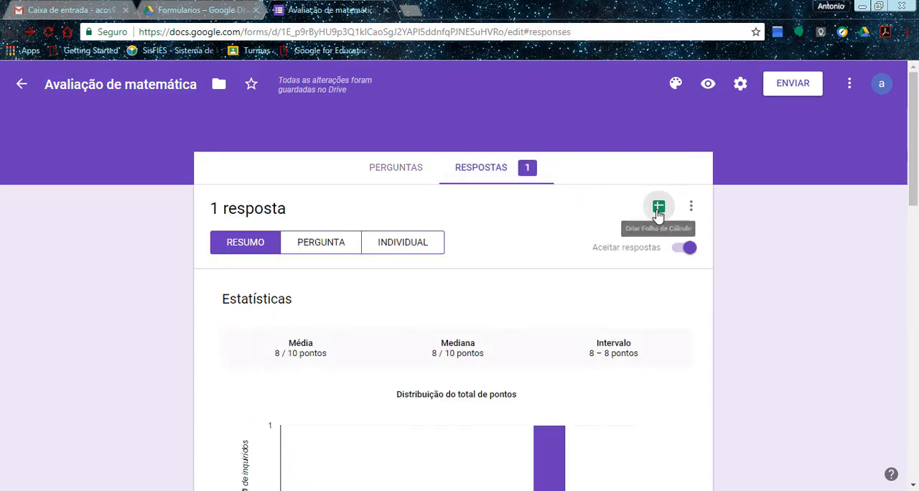
pyautogui.click(659, 208)
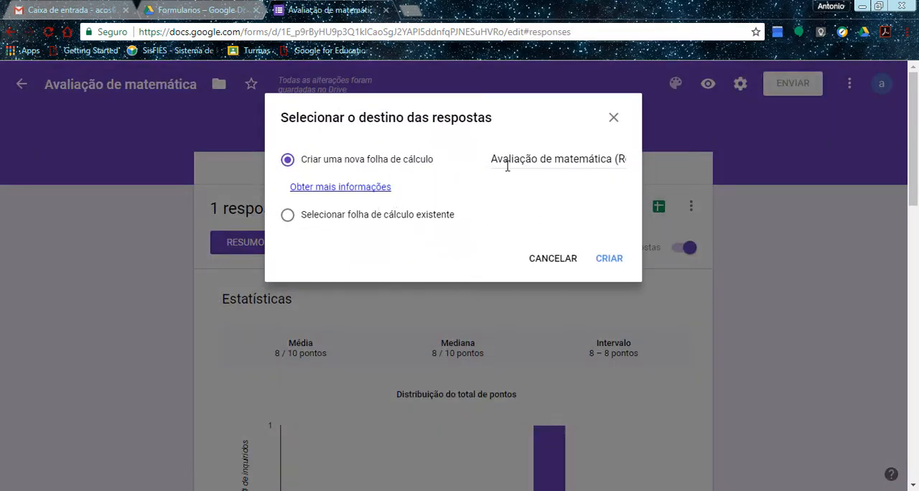
pyautogui.click(610, 259)
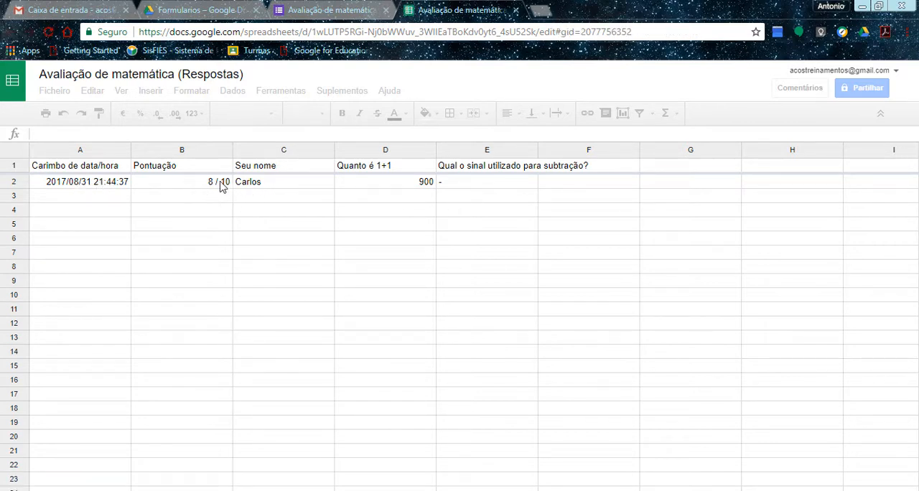
# In the form's presentation settings, set the confirmation message to "Obrigado pela Participação!" and save.
pyautogui.click(313, 8)
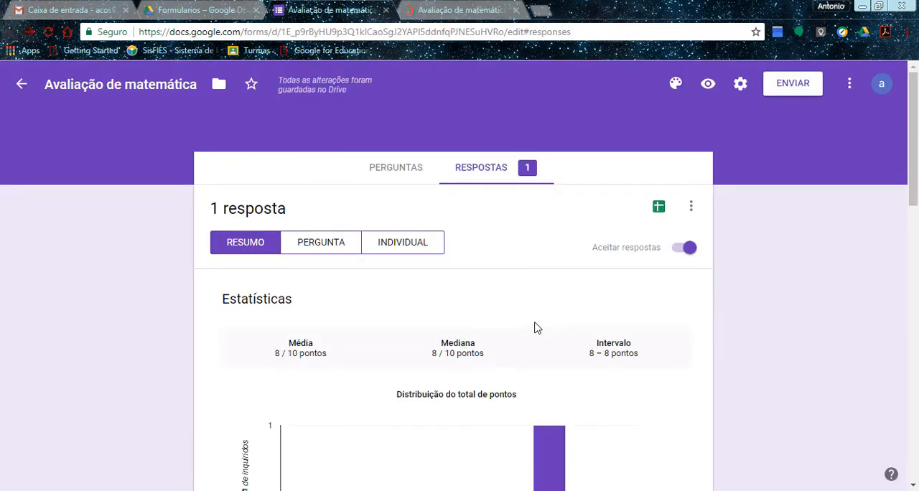
pyautogui.click(405, 172)
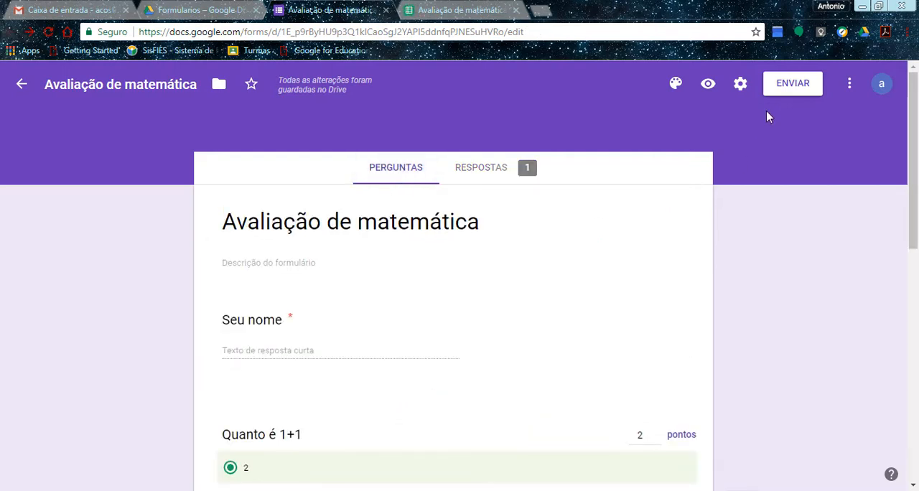
pyautogui.click(740, 84)
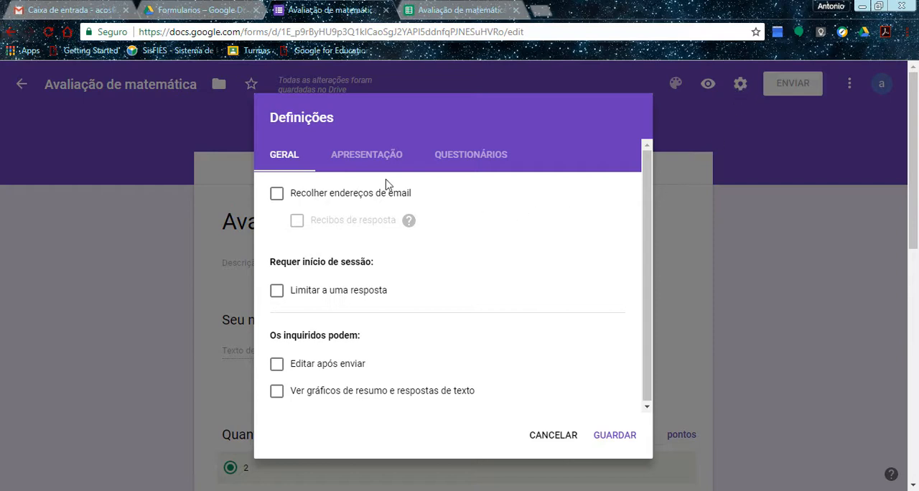
pyautogui.click(360, 155)
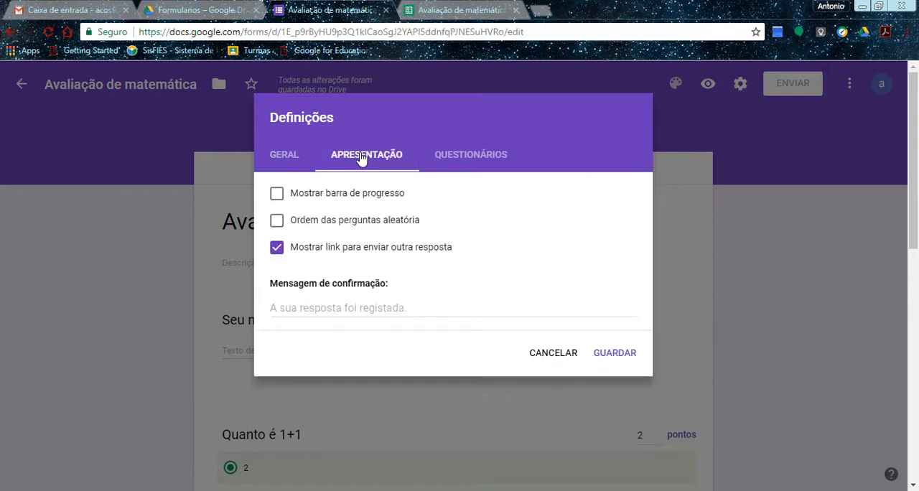
pyautogui.moveTo(282, 285); pyautogui.dragTo(366, 302)
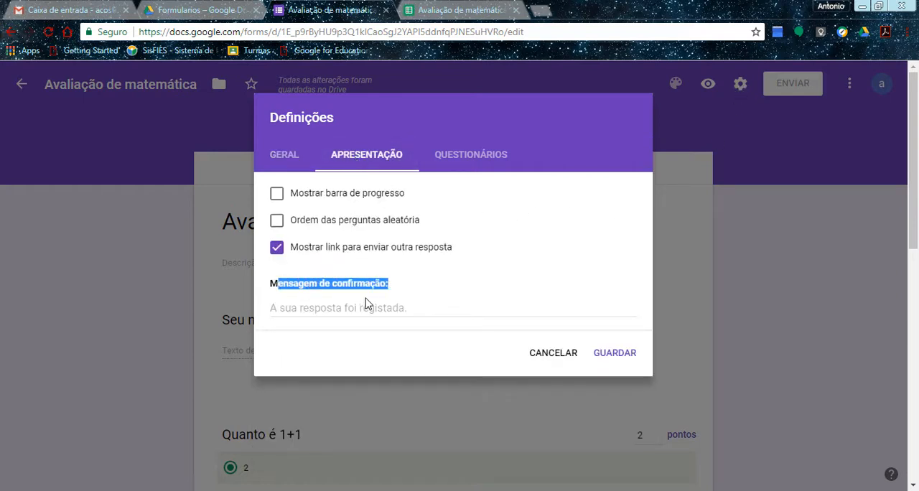
pyautogui.click(392, 297)
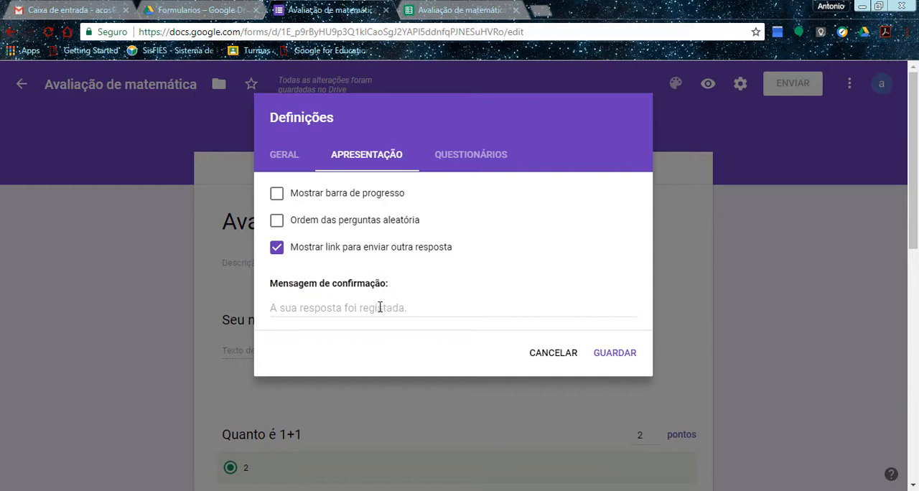
pyautogui.click(380, 308)
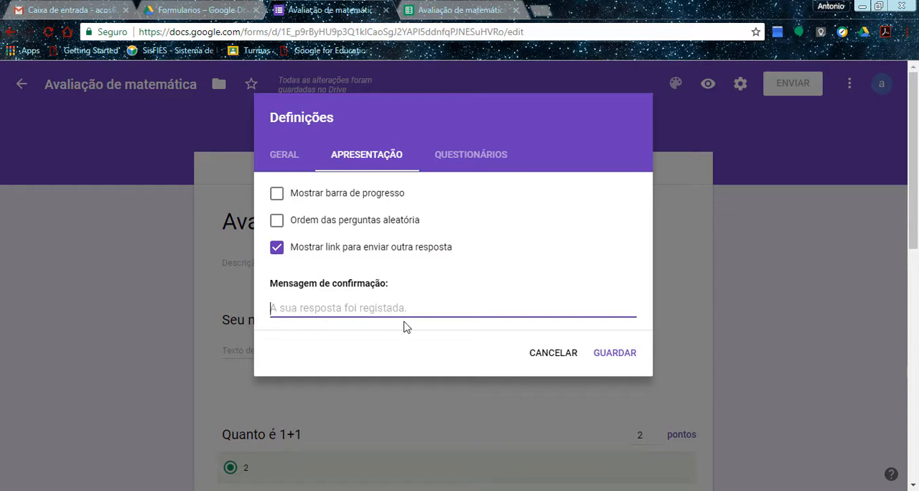
pyautogui.write('Obrigado pela Participação!')
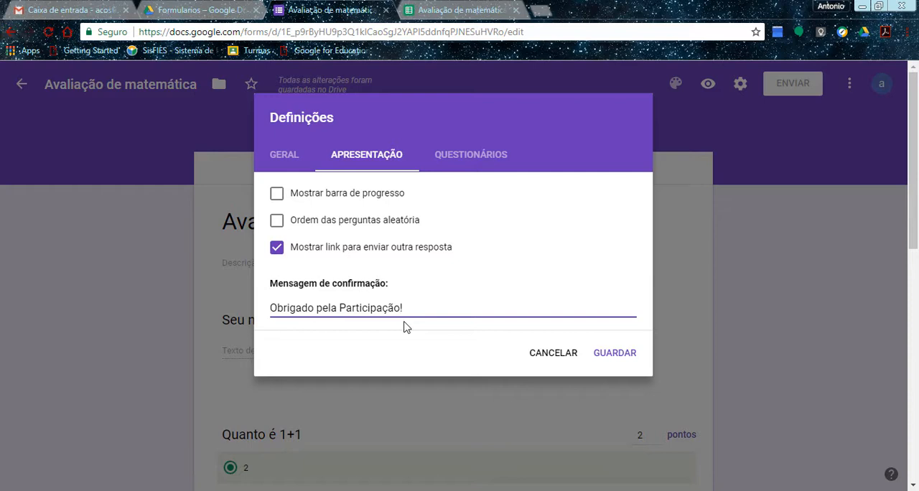
pyautogui.click(607, 355)
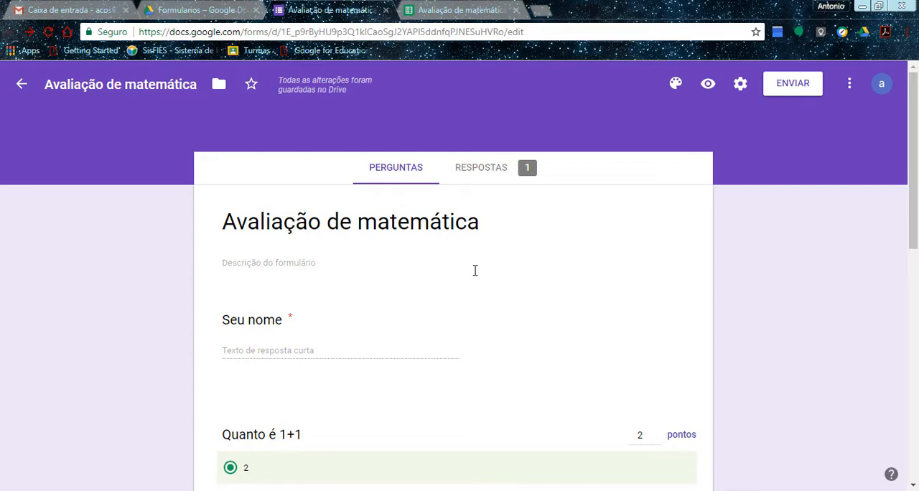
# Generate a shortened URL for sharing the mathematics quiz by link.
pyautogui.click(801, 89)
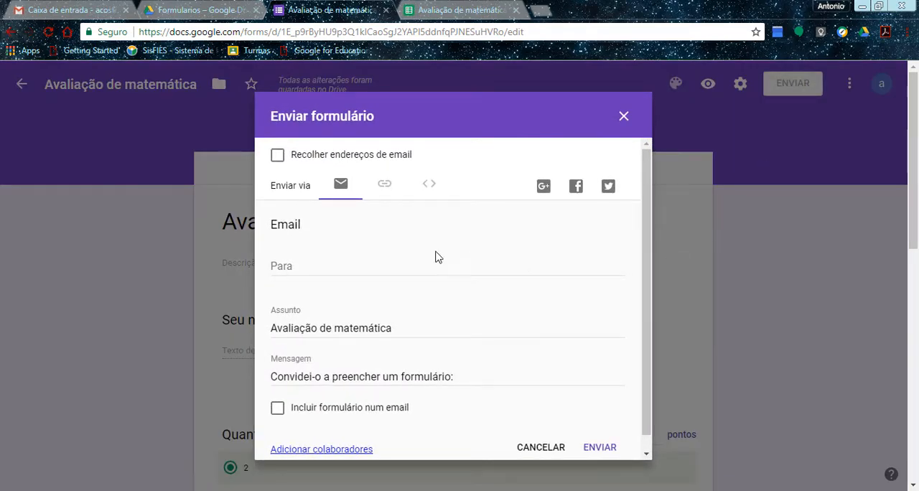
pyautogui.click(386, 188)
pyautogui.click(340, 252)
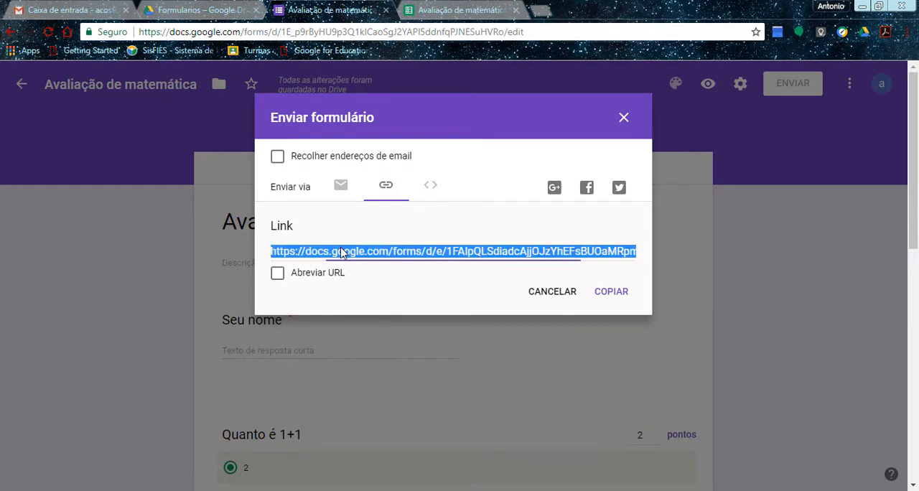
pyautogui.click(277, 279)
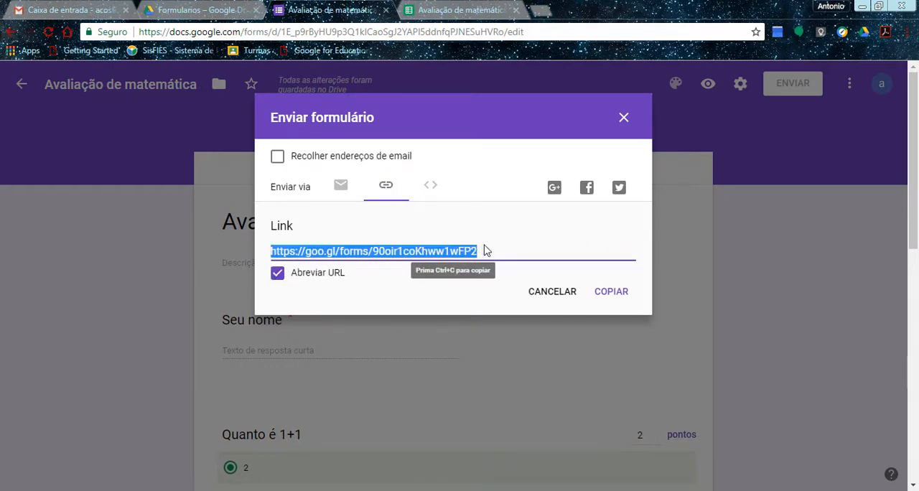
# Look over the options for sending the form by email and leave without sending it.
pyautogui.click(341, 187)
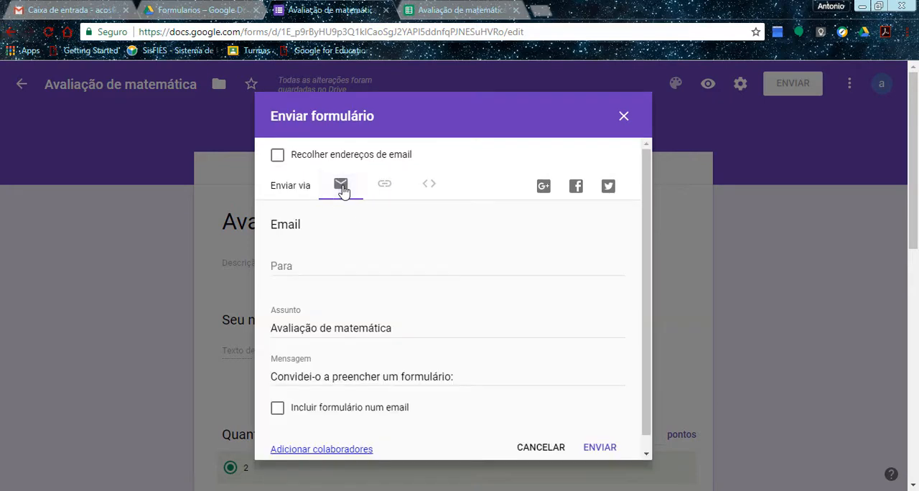
pyautogui.click(346, 264)
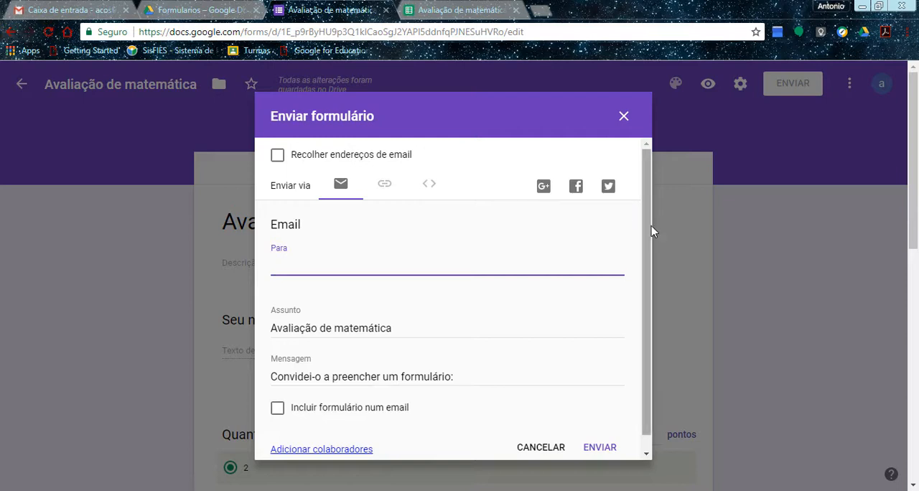
pyautogui.moveTo(650, 242); pyautogui.dragTo(649, 257)
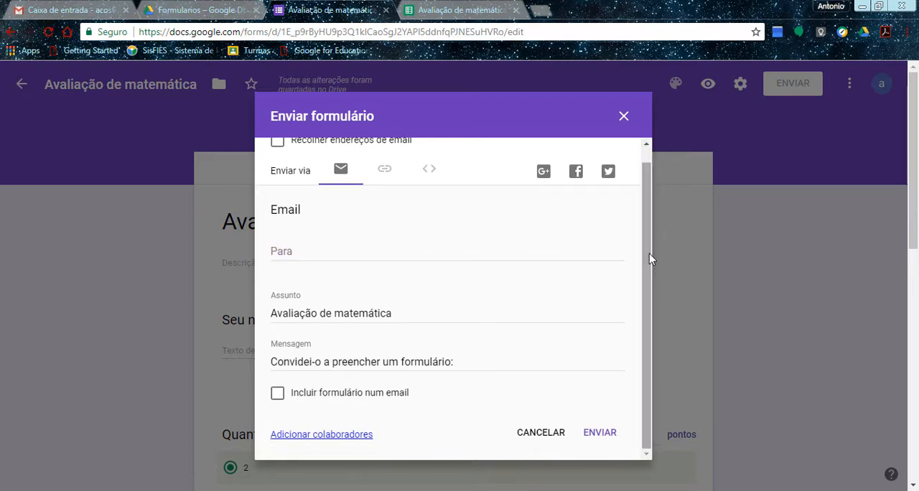
pyautogui.click(626, 125)
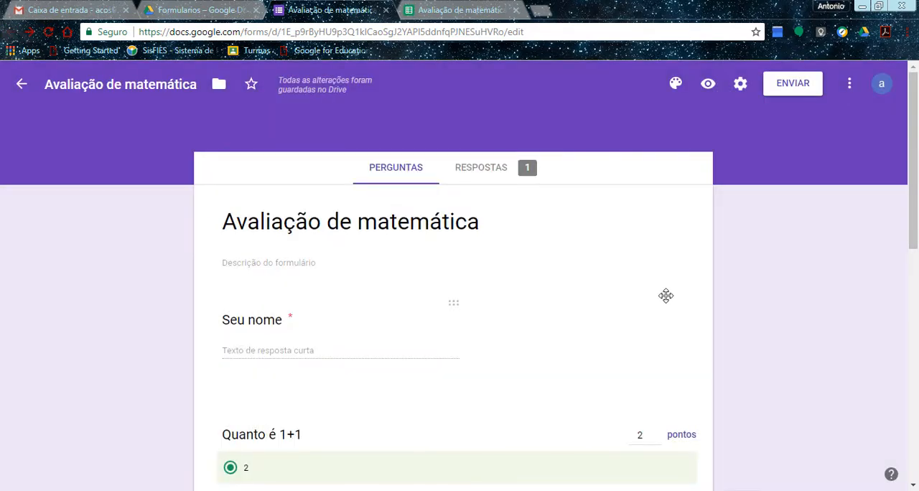